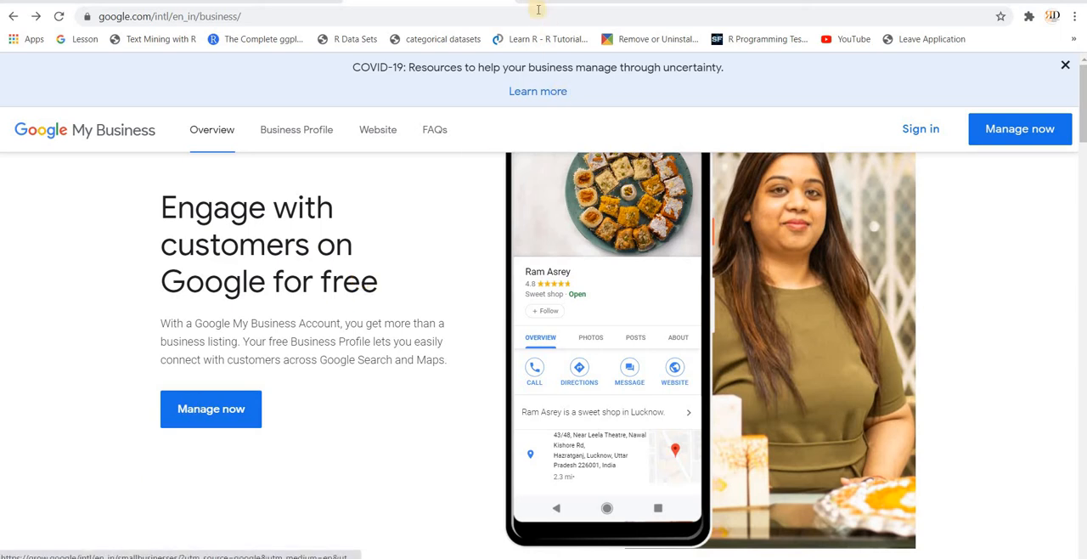
# Step: Search Google for "bakery near me" in a new tab and look over the local bakery listings
pyautogui.hotkey('ctrl', 't')
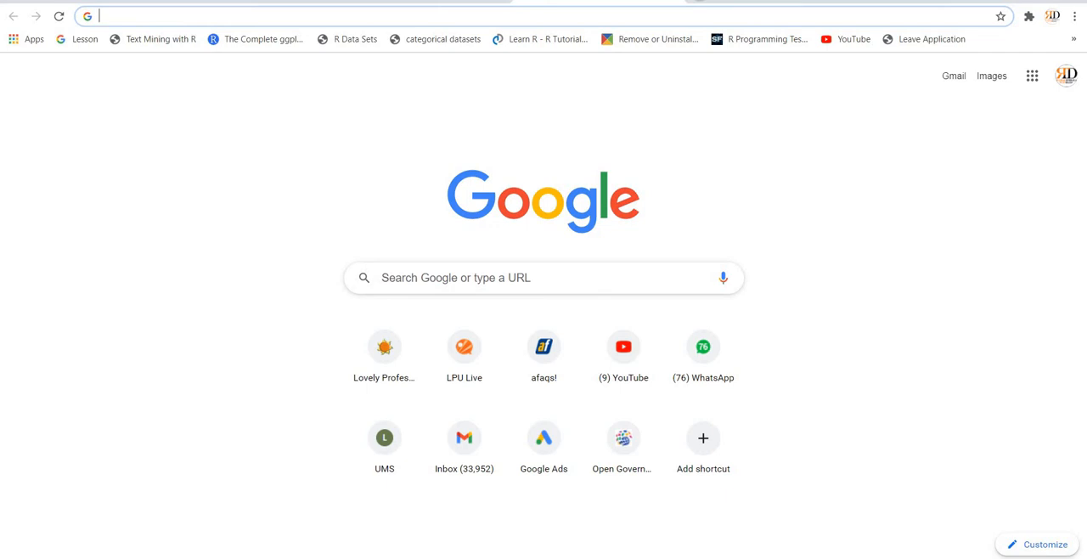
pyautogui.write('ba')
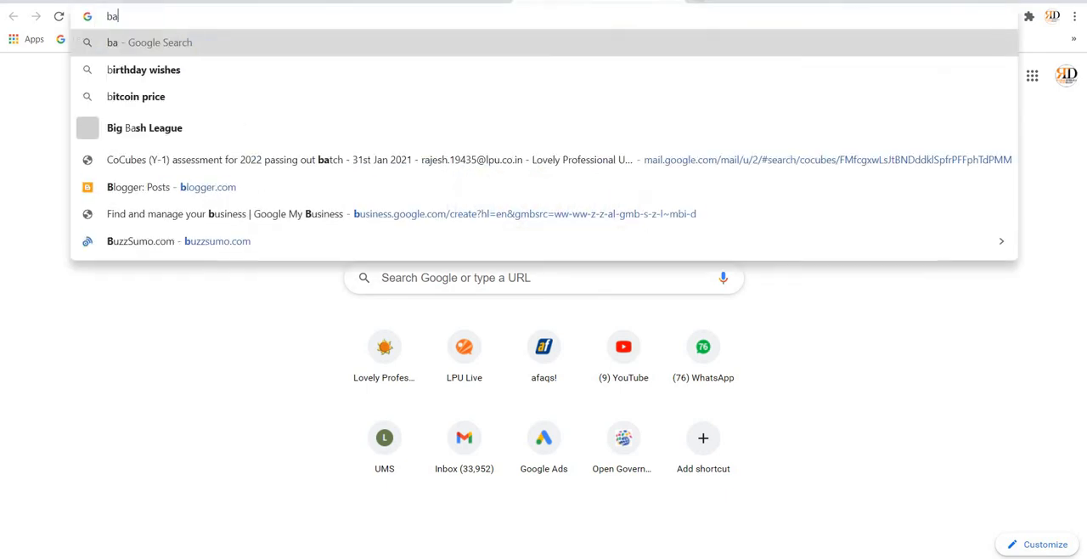
pyautogui.write('kery near me')
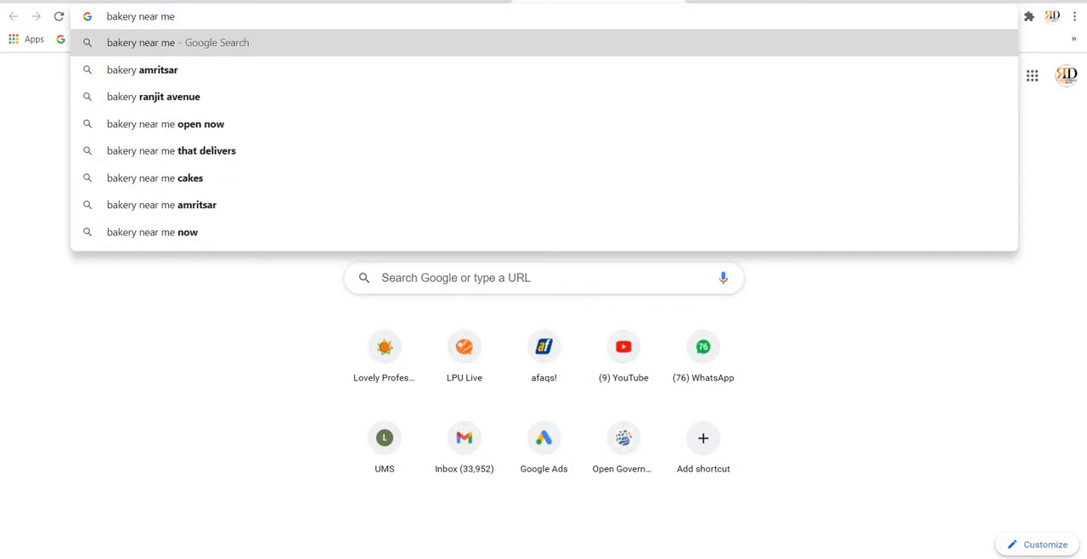
pyautogui.press('Return')
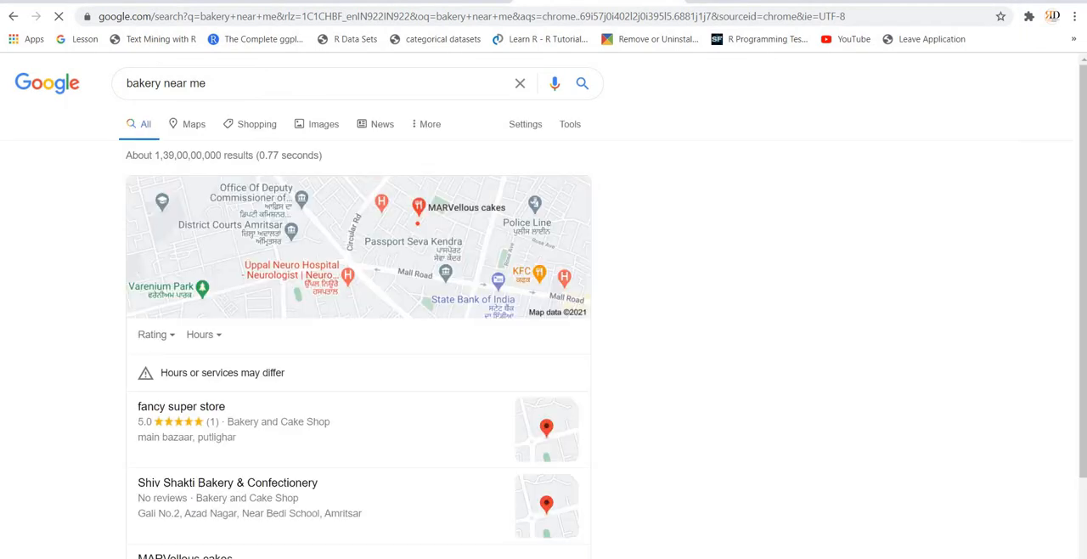
pyautogui.scroll(-3, 405, 360)
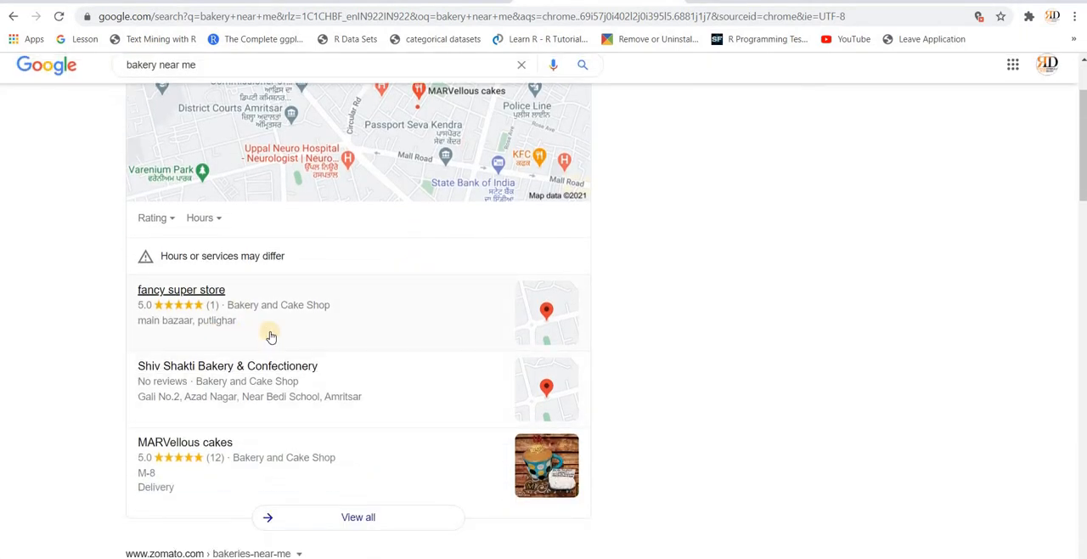
pyautogui.scroll(-1, 204, 345)
pyautogui.scroll(-1, 340, 382)
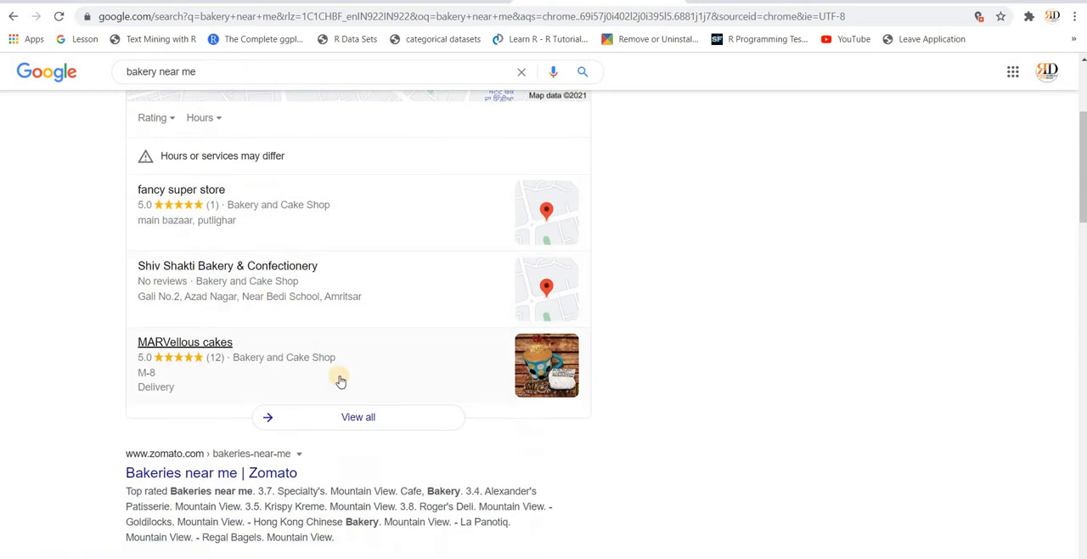
pyautogui.scroll(3, 339, 381)
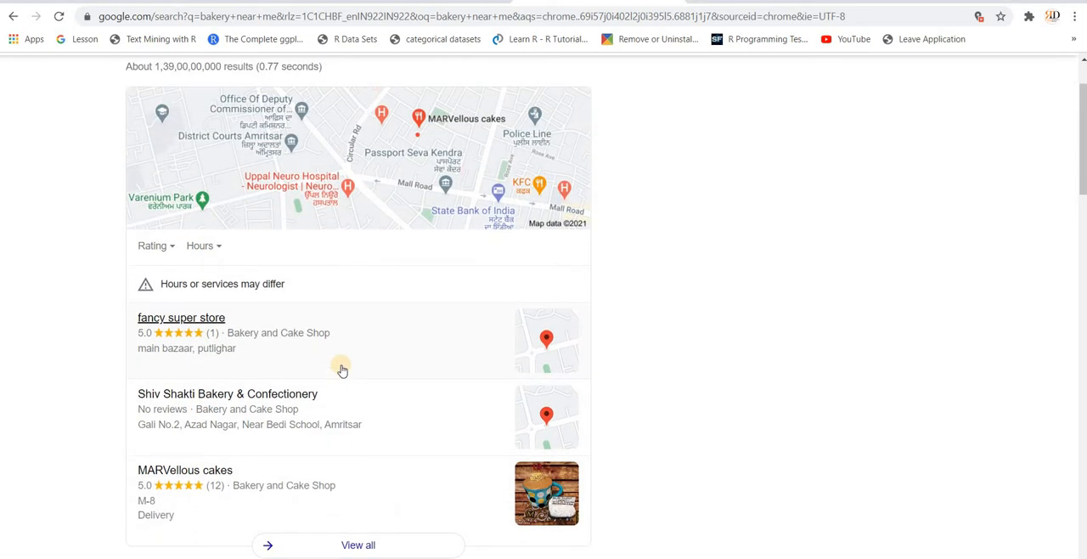
pyautogui.scroll(2, 358, 286)
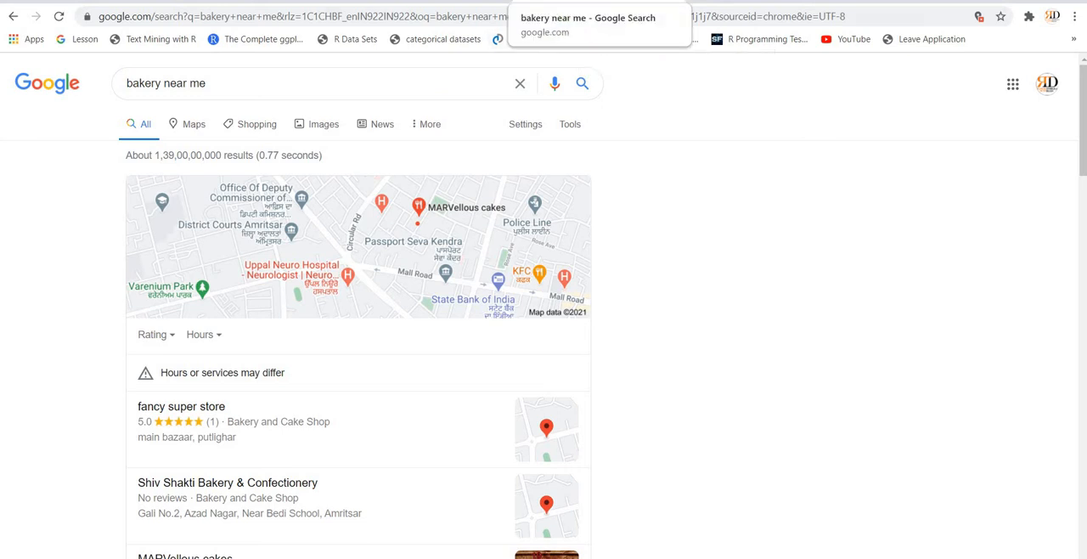
# Step: Search Google for "google my business" in a new tab and open the official Google My Business site
pyautogui.click(476, 2)
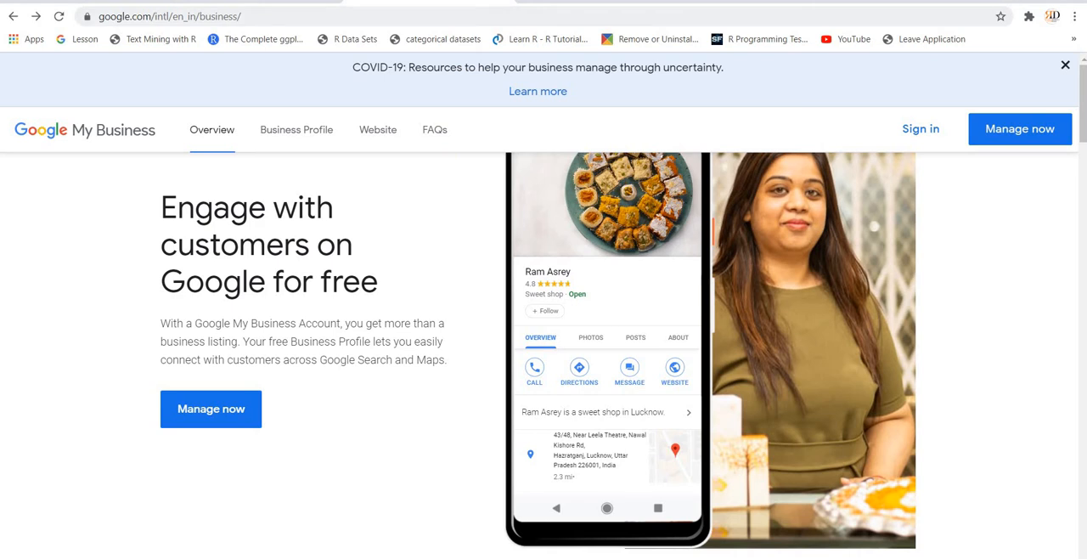
pyautogui.click(259, 2)
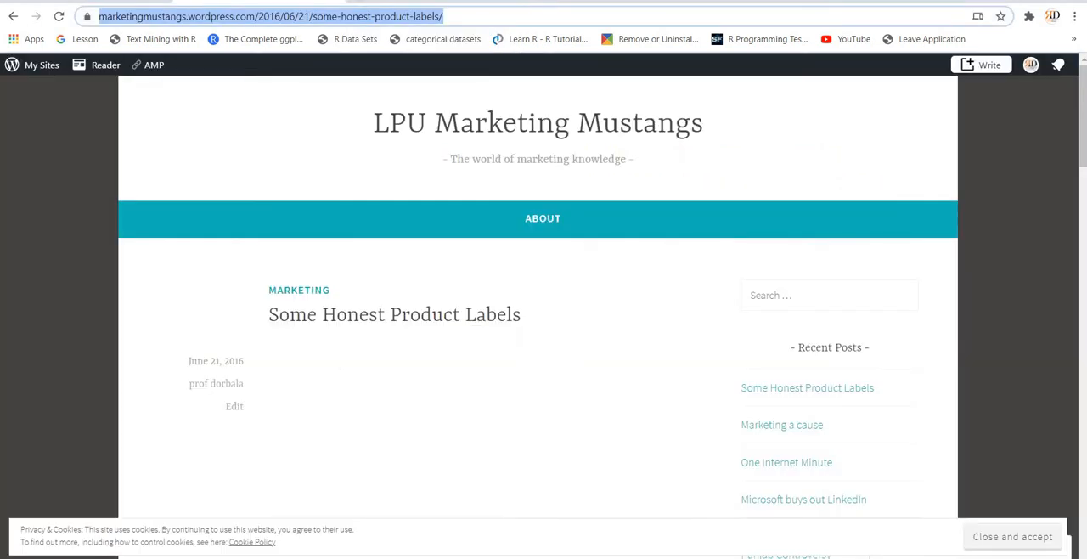
pyautogui.hotkey('ctrl', 't')
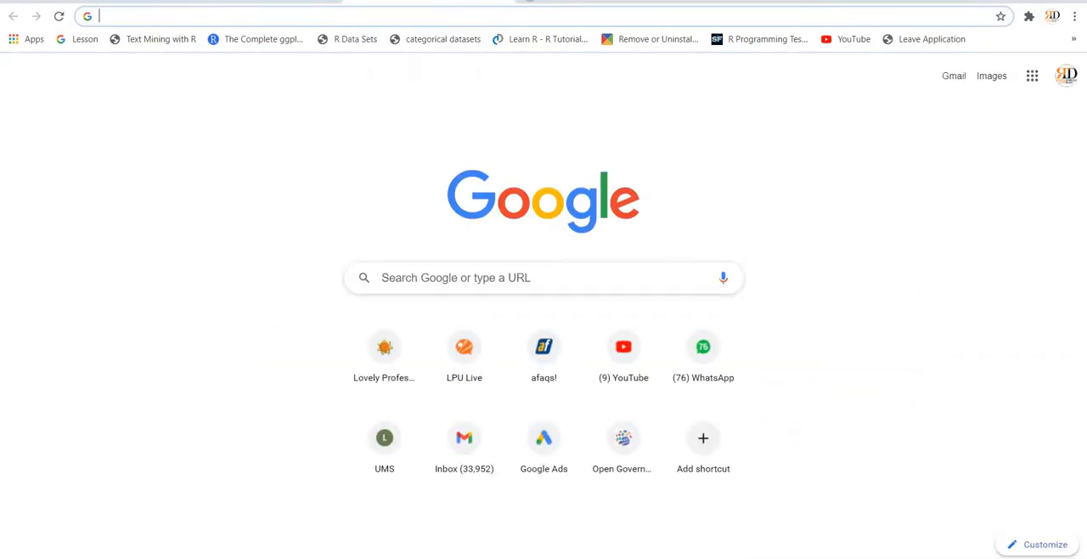
pyautogui.write('goo')
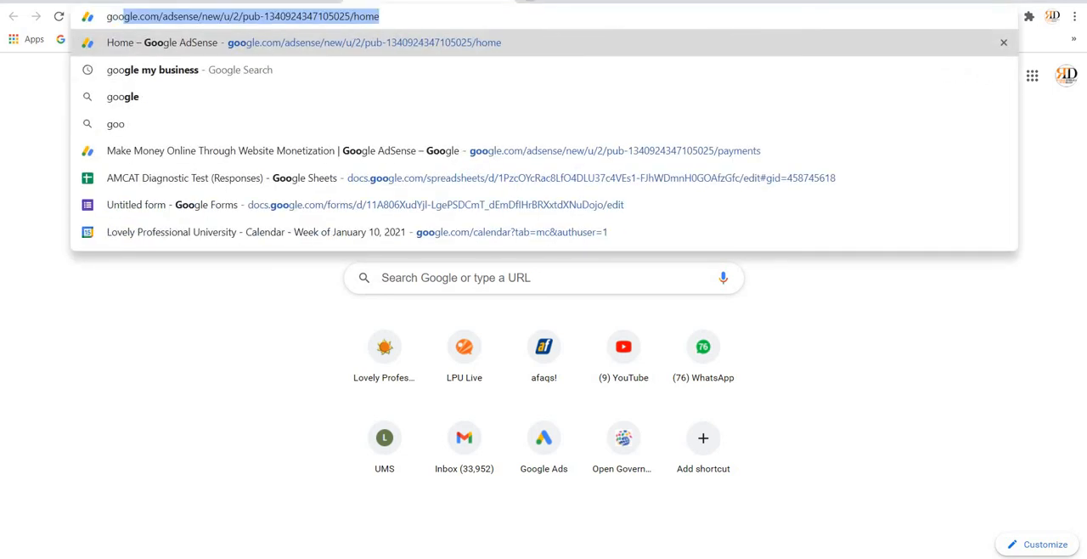
pyautogui.write('gle my b')
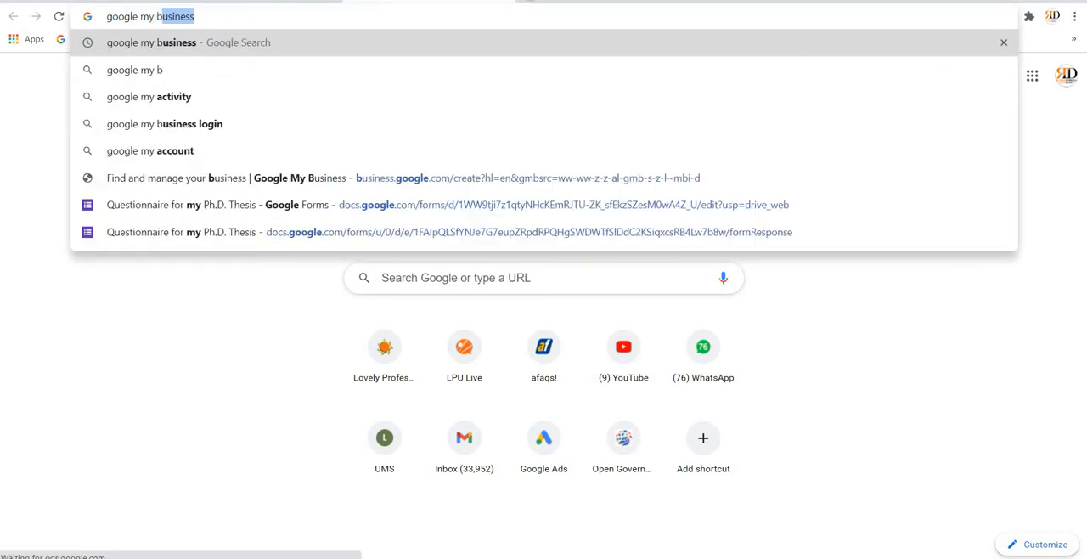
pyautogui.write('usiness')
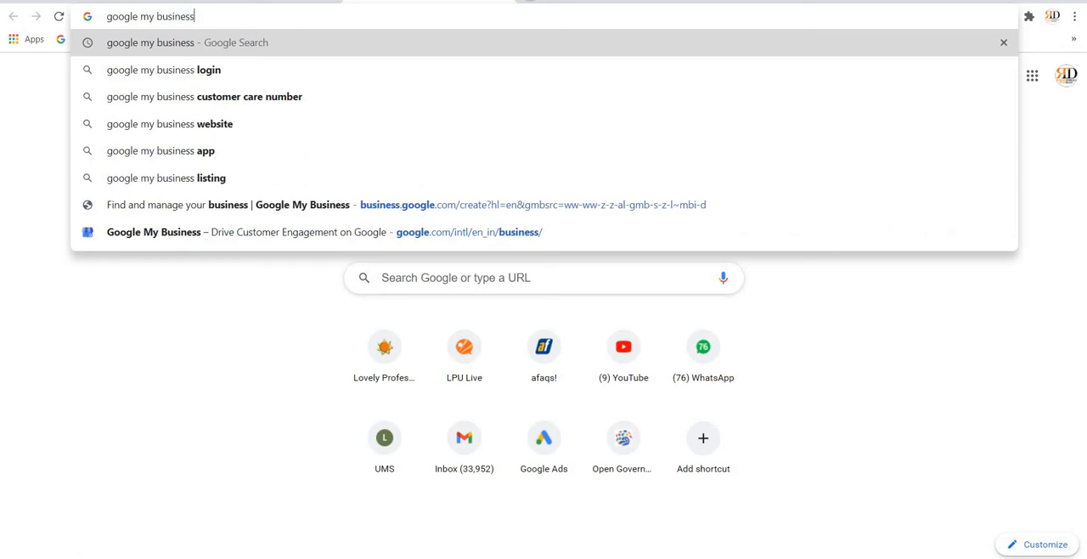
pyautogui.press('Return')
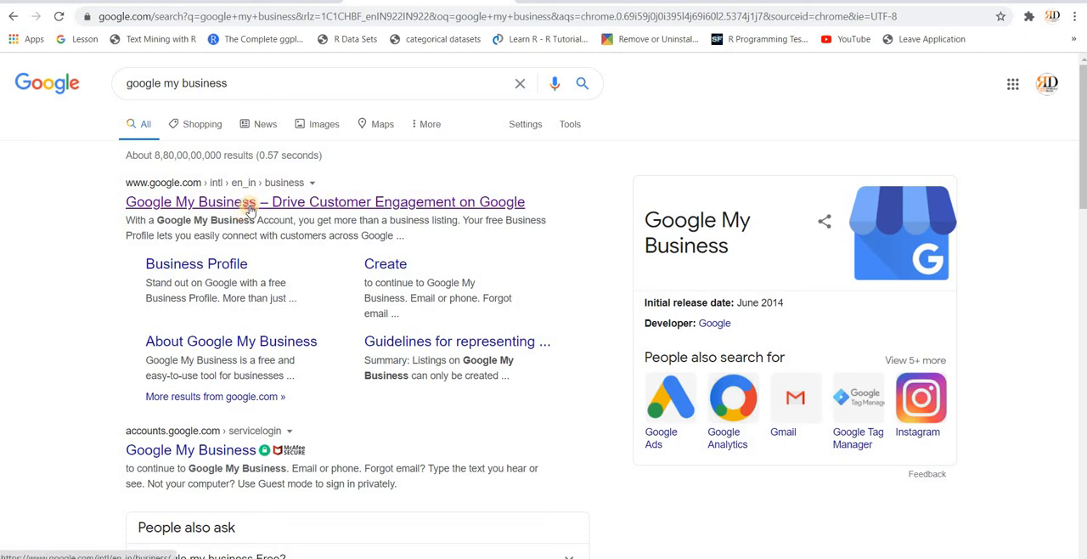
pyautogui.click(251, 207)
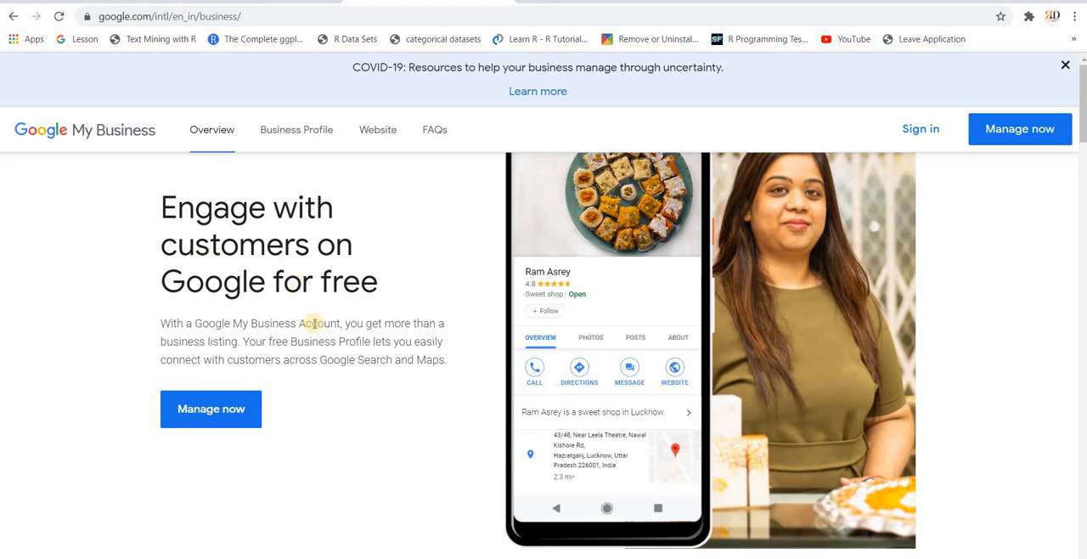
# Step: Look through the Google My Business overview page, covering the business profile, customer contact and engagement sections
pyautogui.scroll(-3, 314, 326)
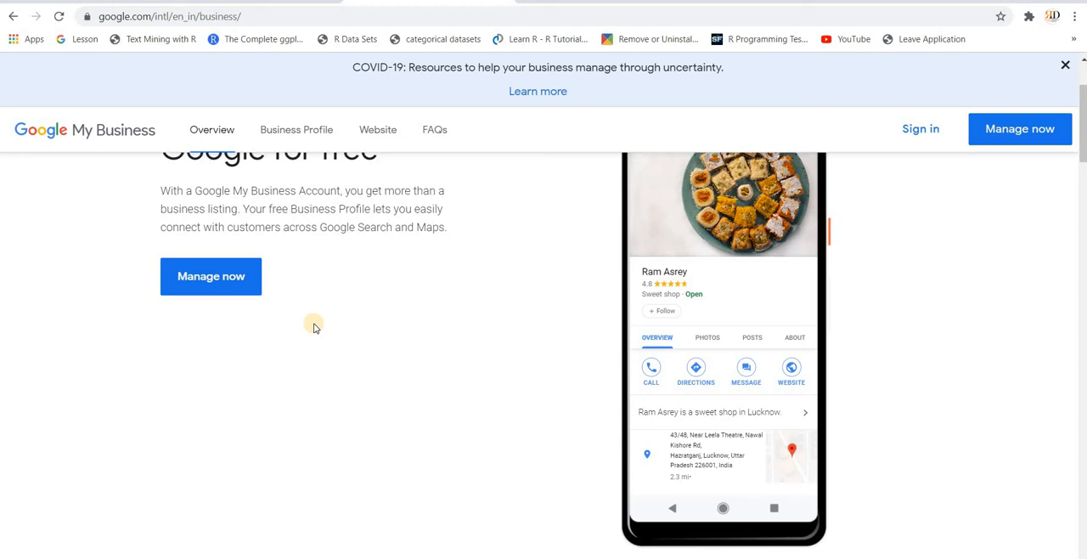
pyautogui.scroll(-3, 314, 327)
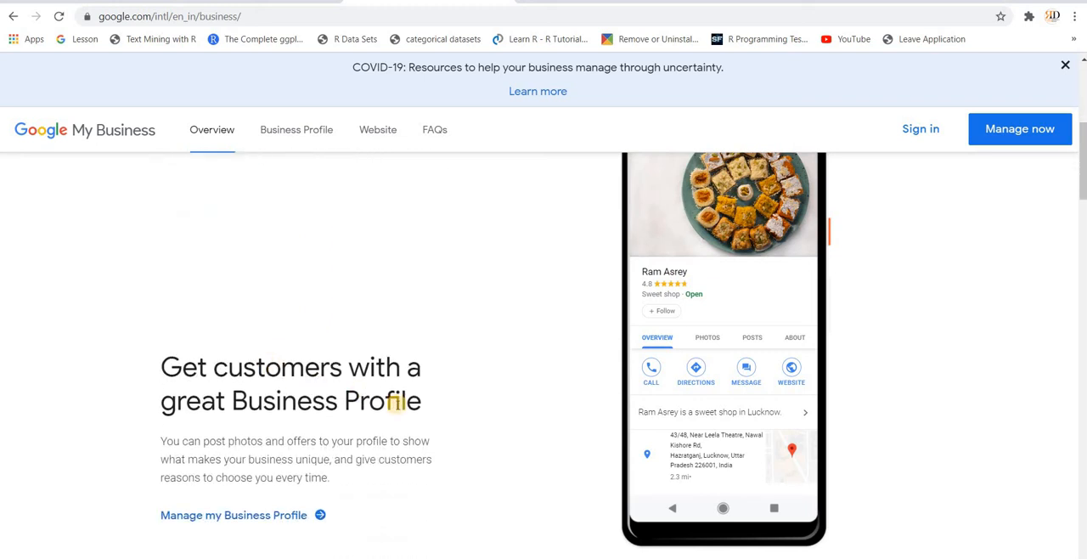
pyautogui.scroll(-3, 343, 434)
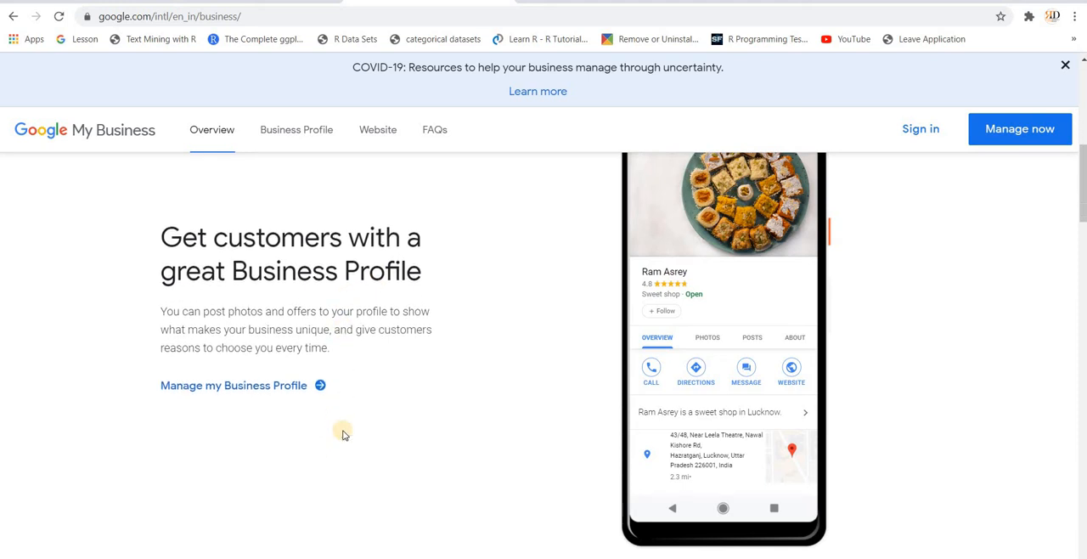
pyautogui.scroll(-3, 344, 434)
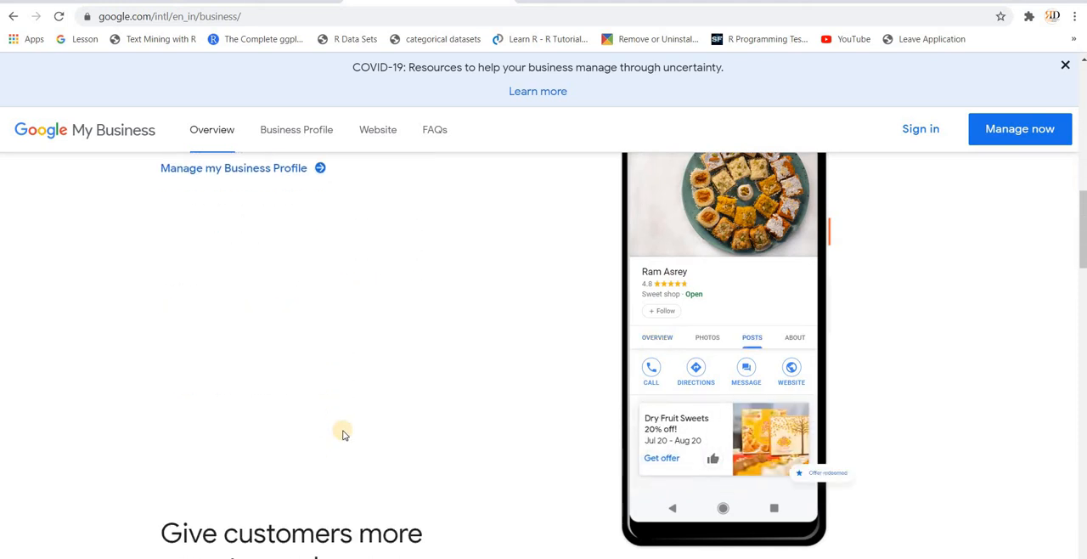
pyautogui.scroll(-3, 343, 432)
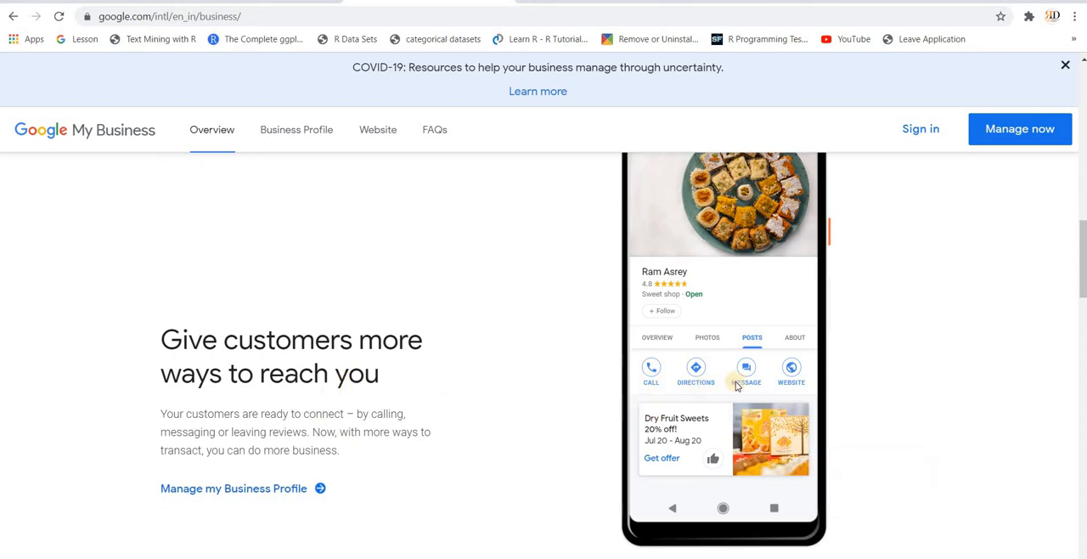
pyautogui.scroll(-5, 504, 443)
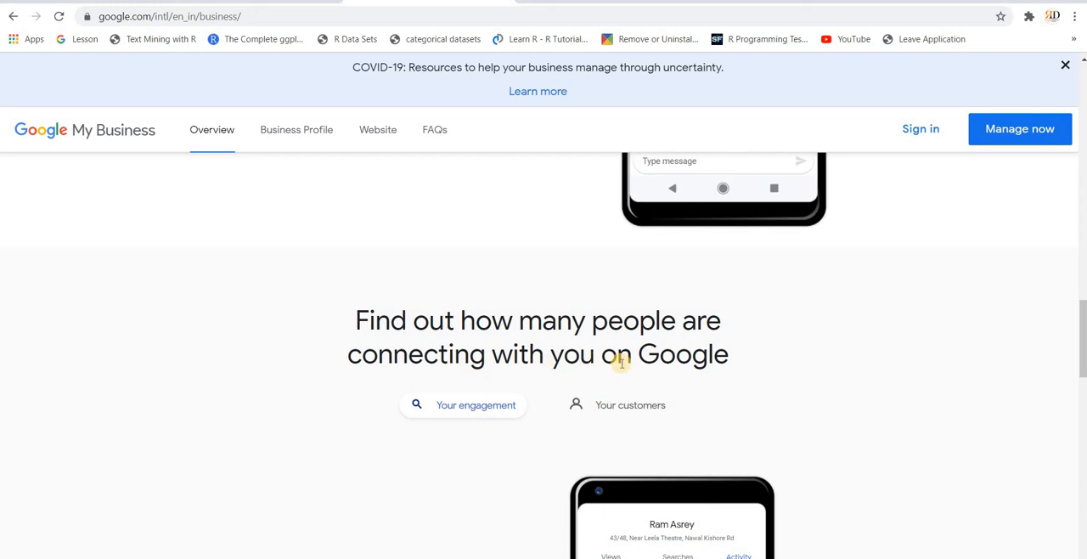
pyautogui.scroll(-4, 511, 500)
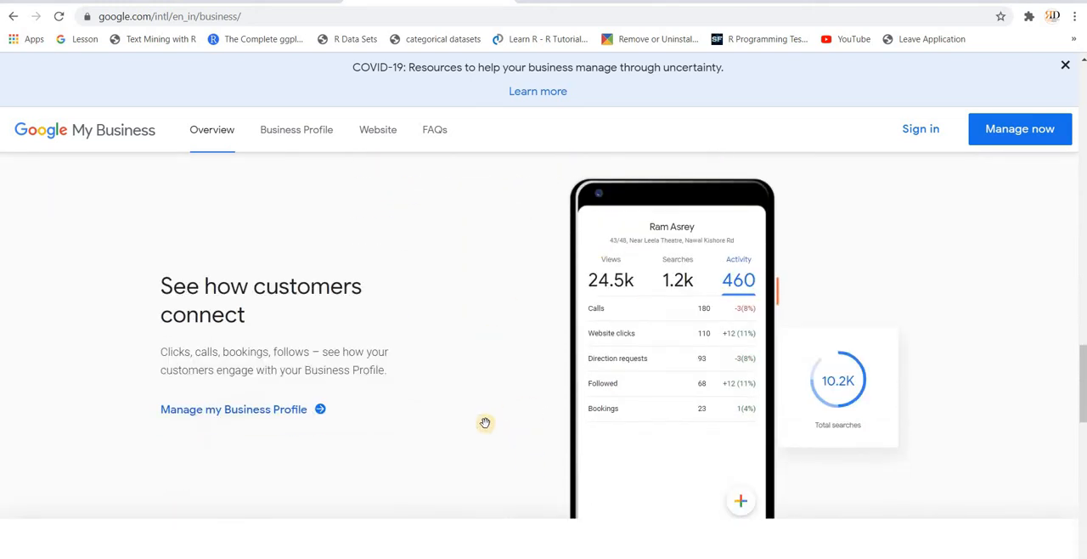
pyautogui.scroll(-3, 485, 422)
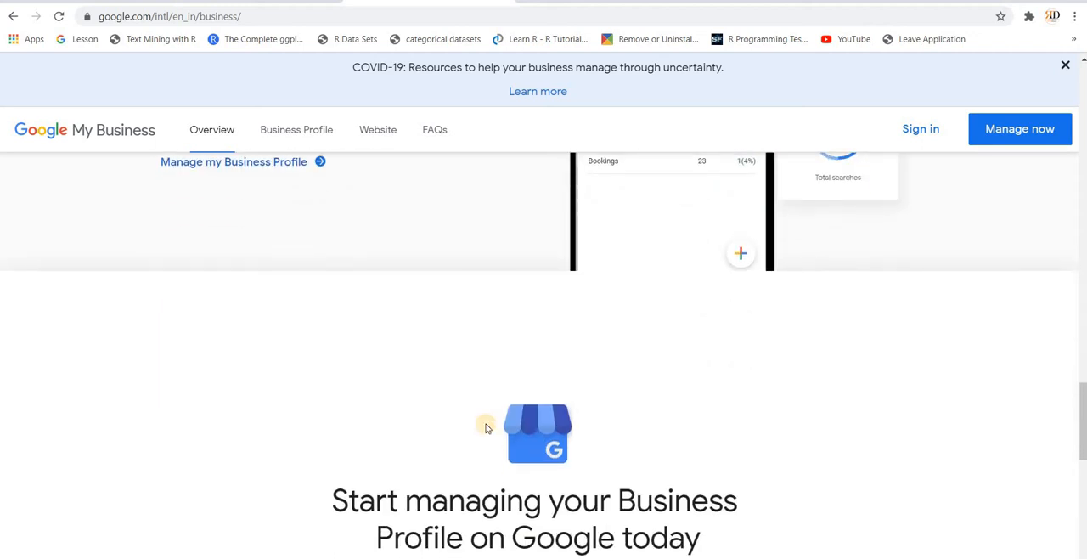
pyautogui.scroll(-2, 485, 424)
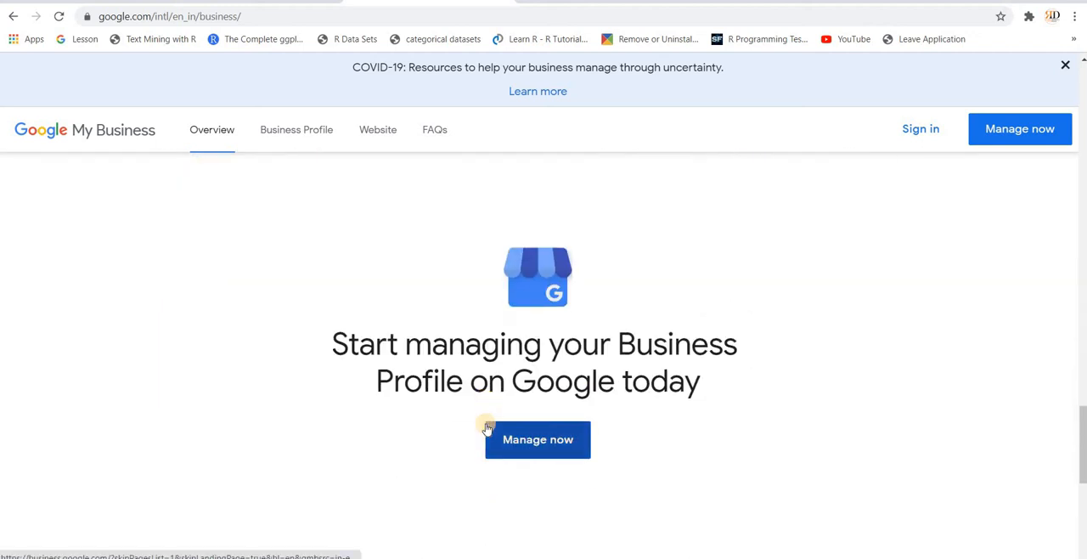
pyautogui.scroll(4, 485, 423)
pyautogui.scroll(12, 485, 423)
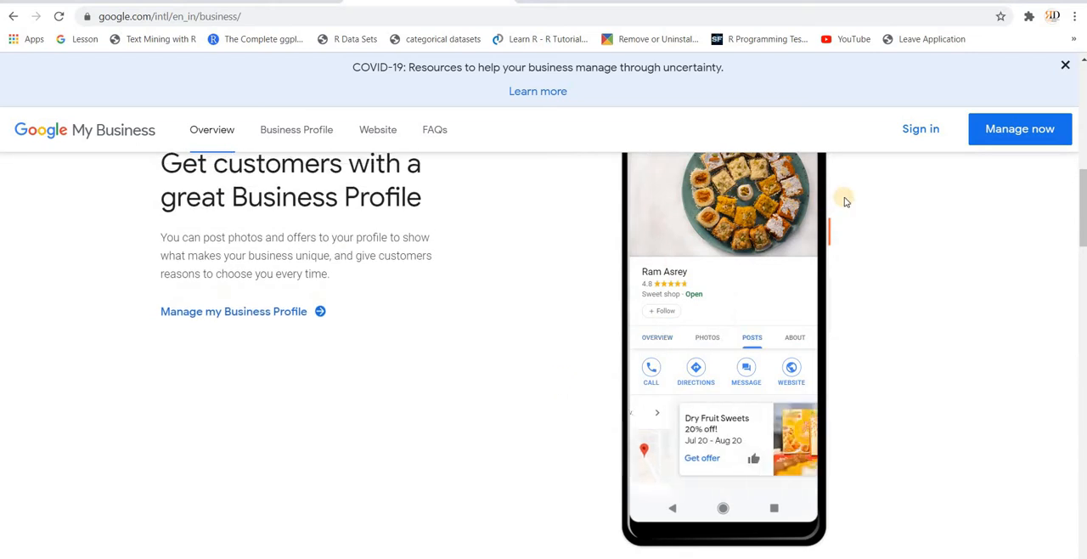
# Step: Sign in to Google My Business and search the existing businesses for "RD Tutorials"
pyautogui.click(918, 141)
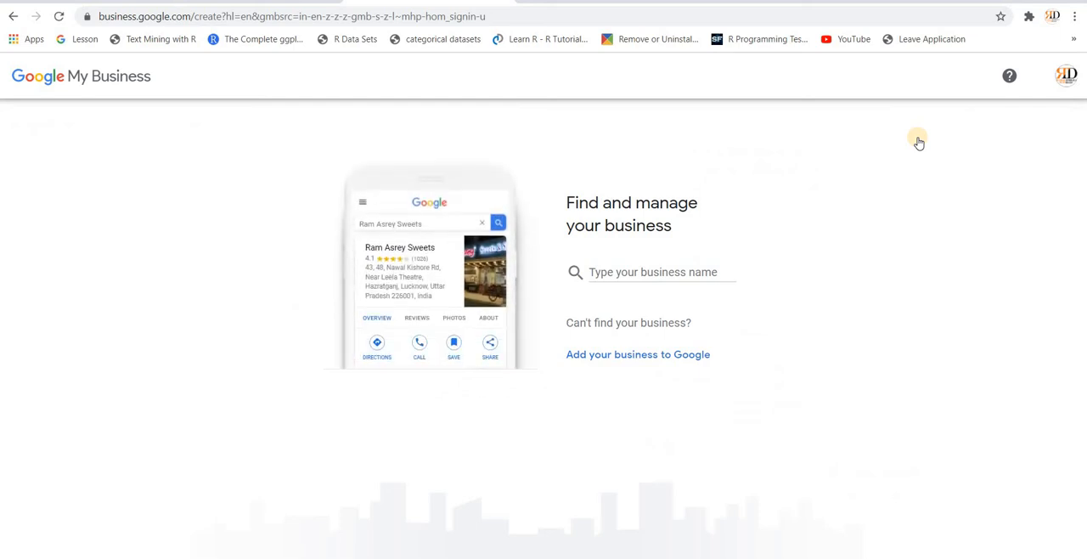
pyautogui.click(643, 274)
pyautogui.write('RD')
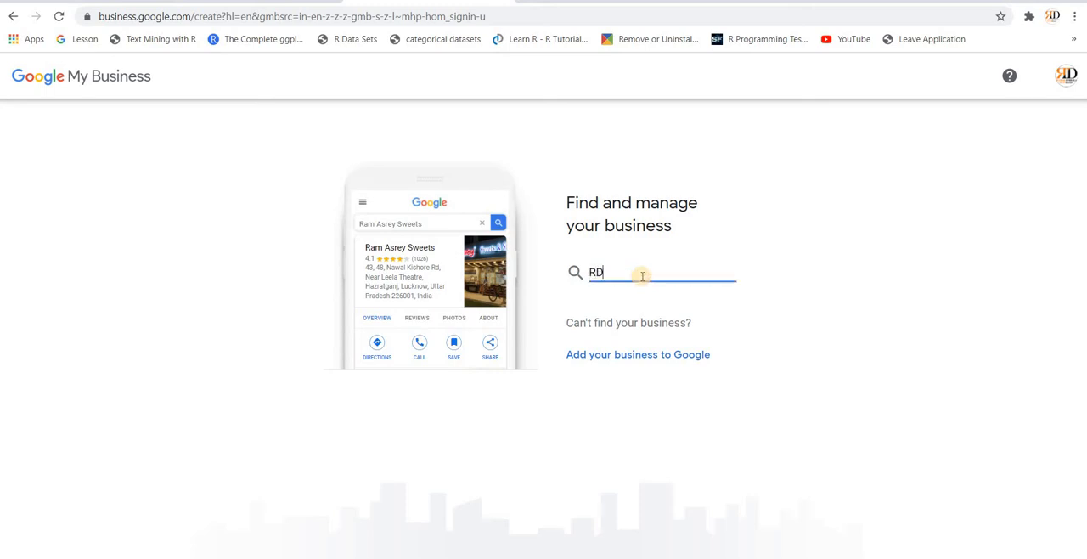
pyautogui.write(' T')
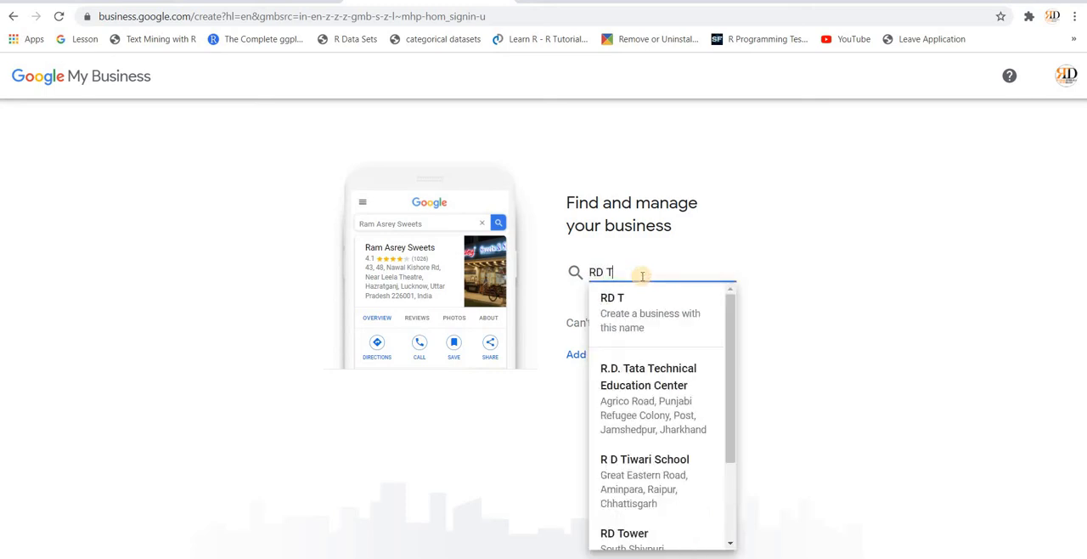
pyautogui.write('utorials')
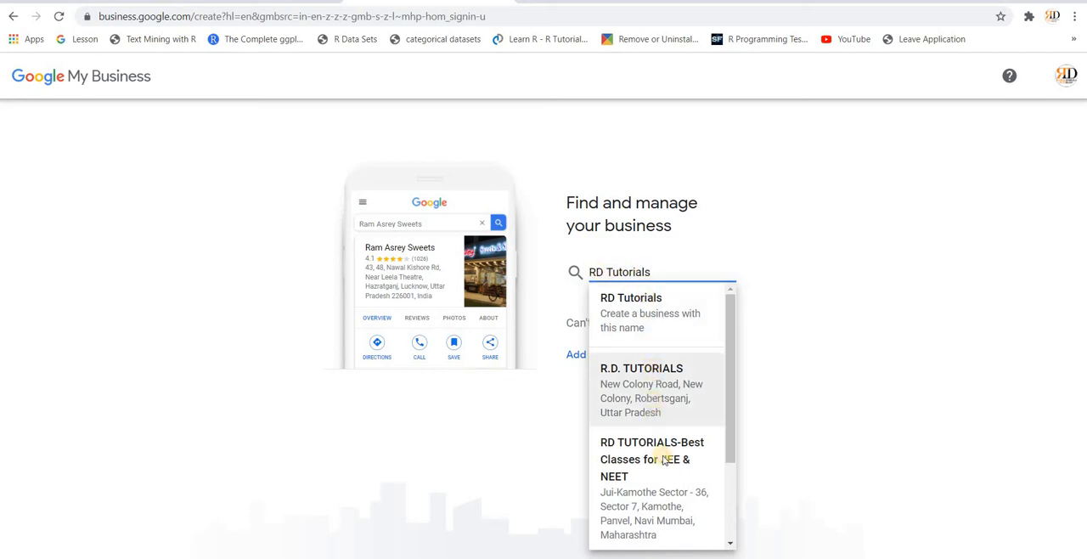
pyautogui.scroll(-2, 651, 420)
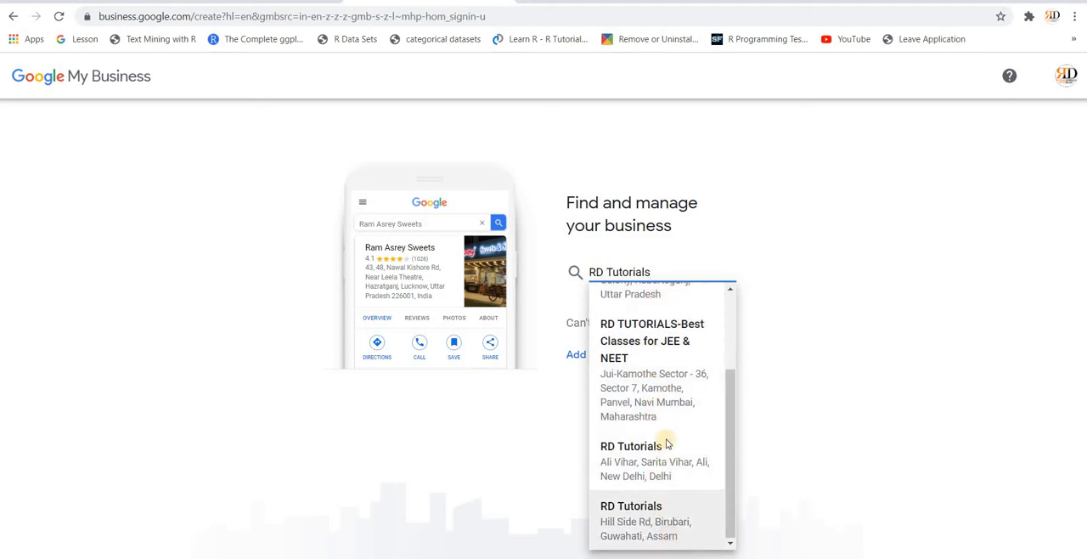
pyautogui.scroll(2, 667, 444)
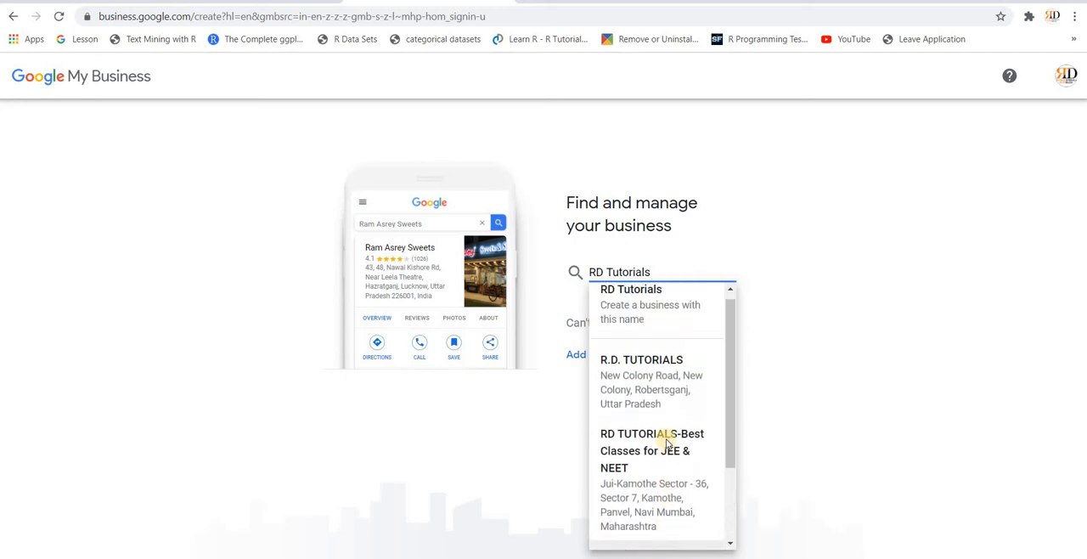
pyautogui.click(772, 297)
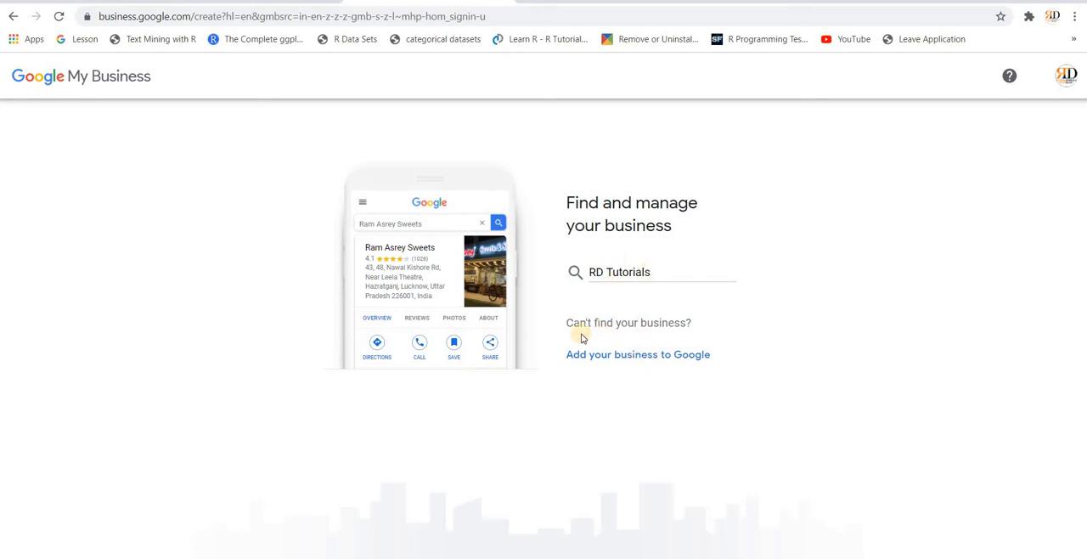
# Step: Add a new business to Google with the name "RD Digital Marketing Academy" and continue to the category question
pyautogui.click(633, 356)
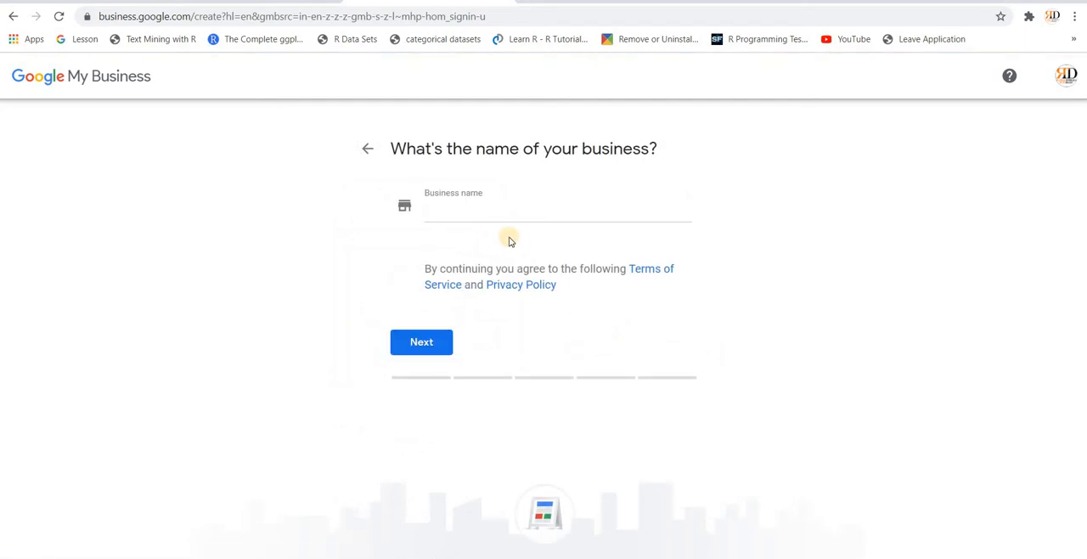
pyautogui.click(480, 214)
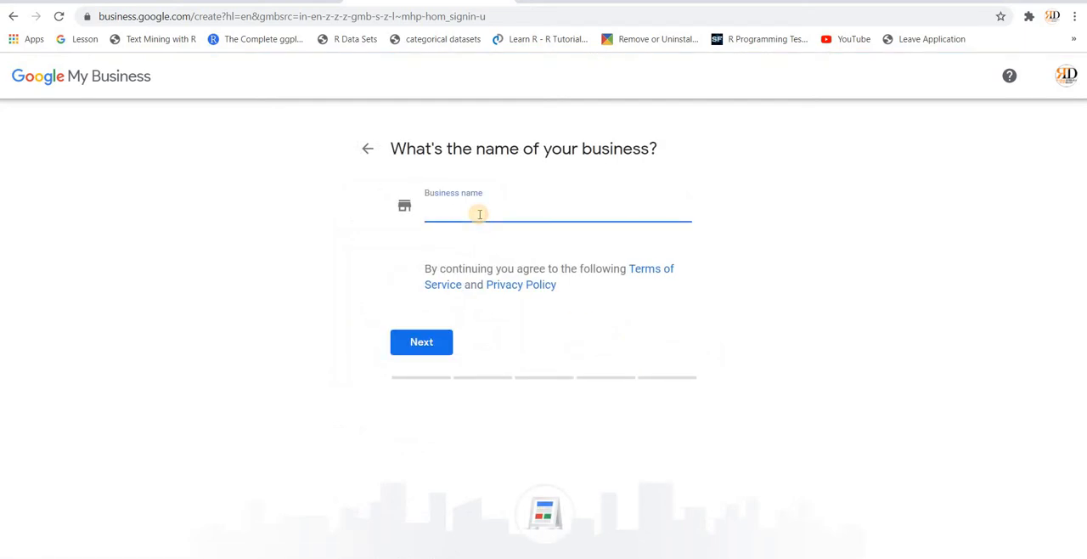
pyautogui.write('R')
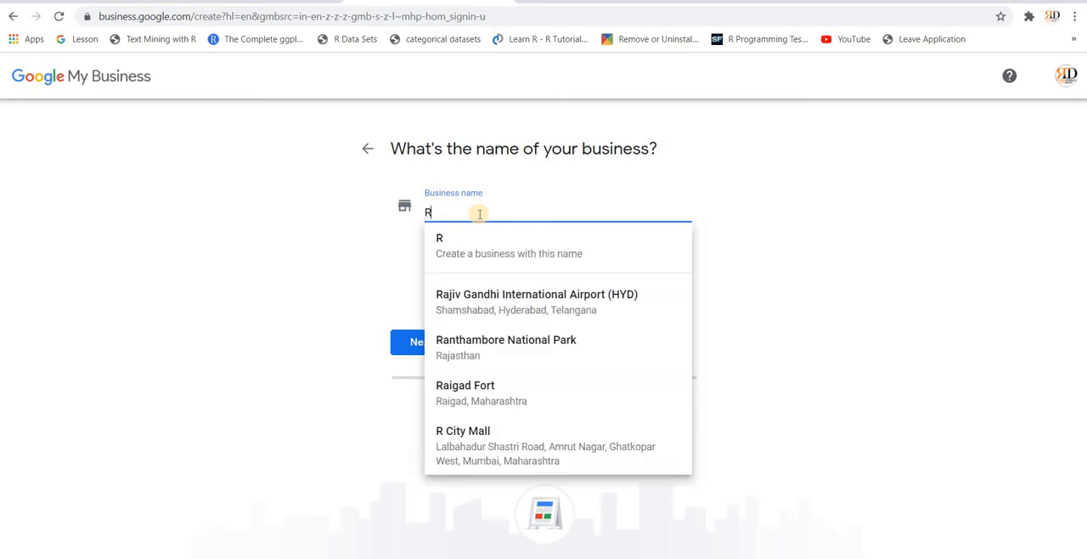
pyautogui.write('D Di')
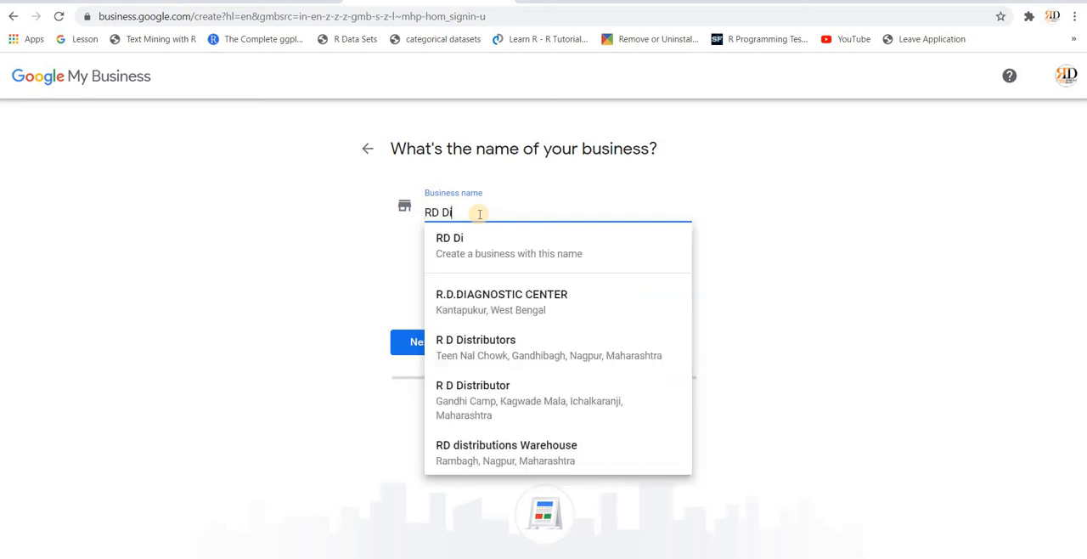
pyautogui.write('gita')
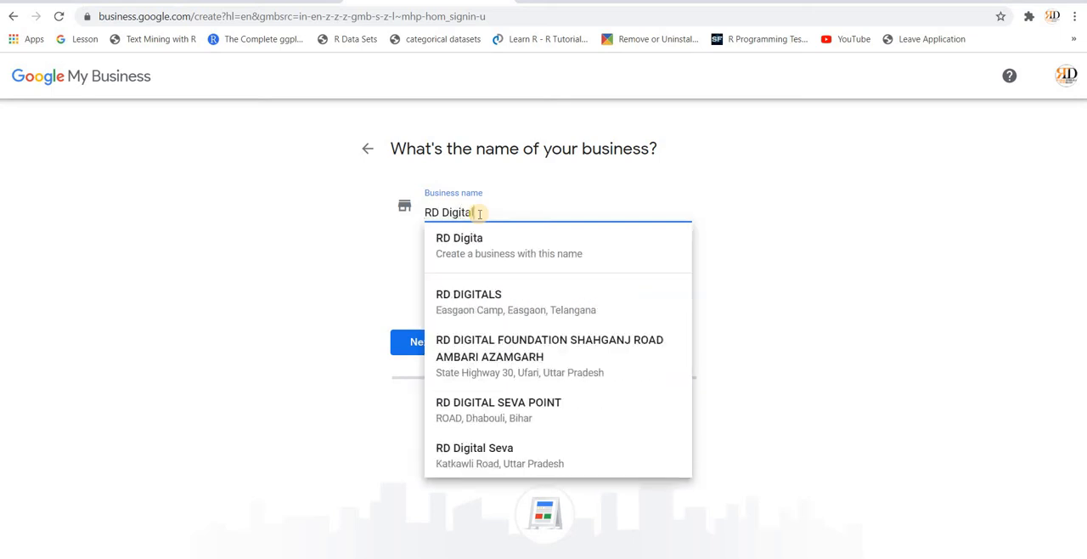
pyautogui.write('l Market')
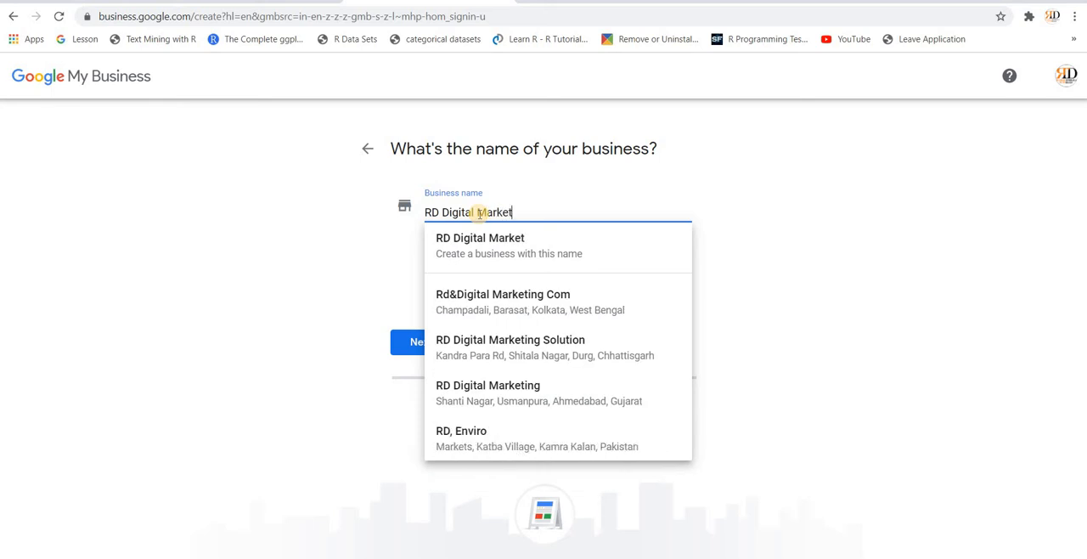
pyautogui.write('ing ')
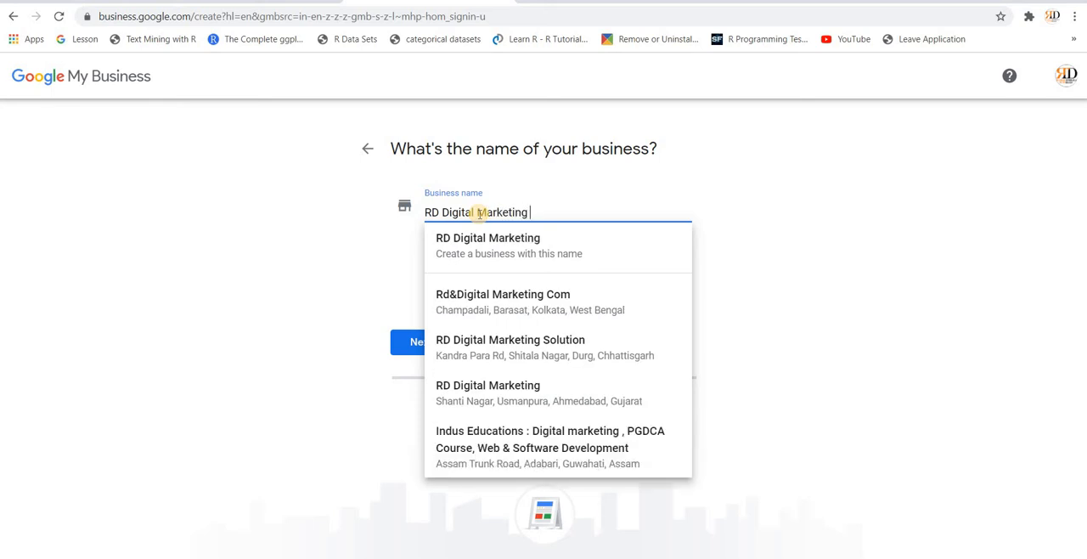
pyautogui.write('Academy')
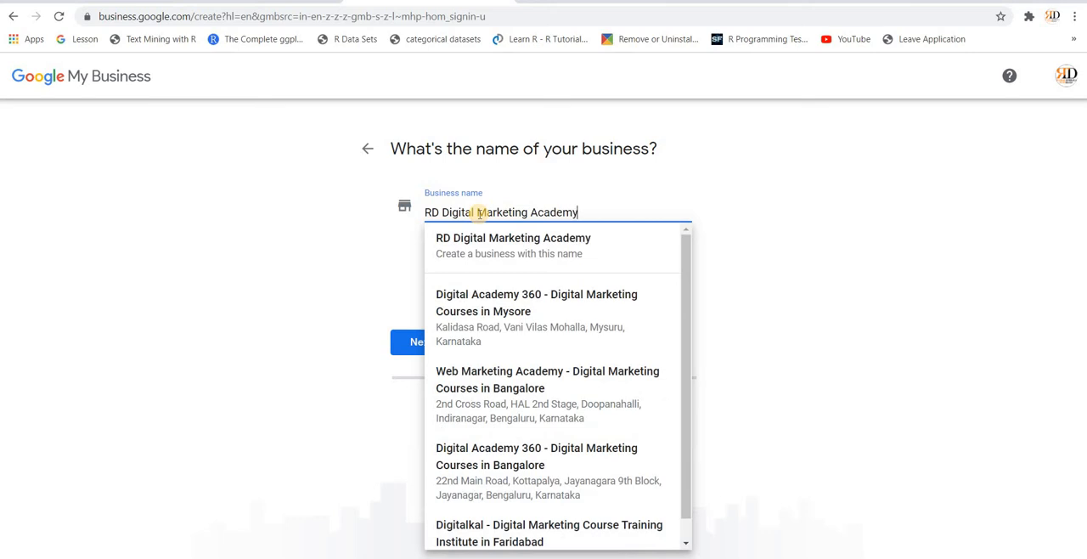
pyautogui.click(520, 256)
pyautogui.click(421, 344)
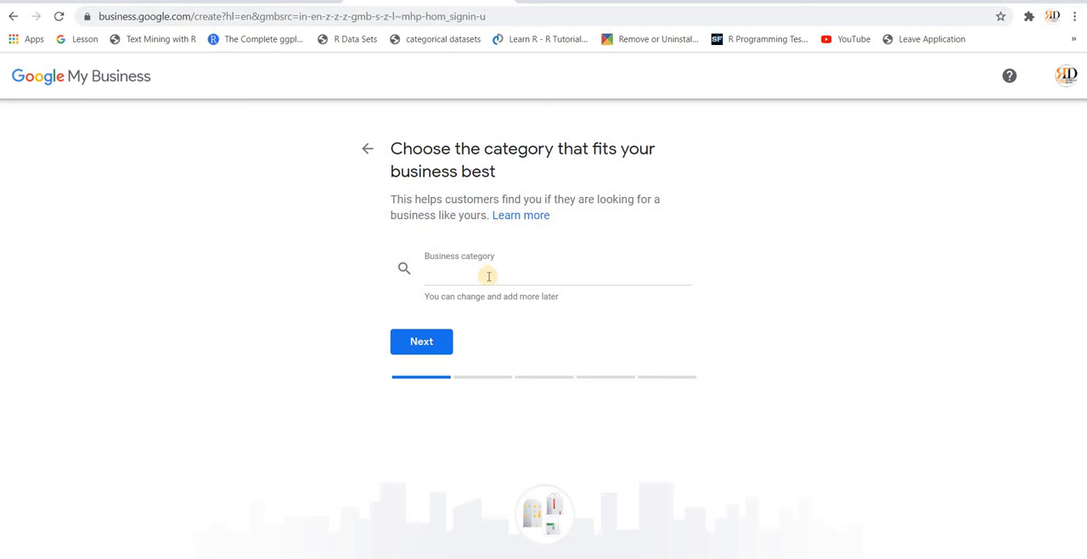
# Step: Set the business category to "Internet marketing service" and continue
pyautogui.click(489, 276)
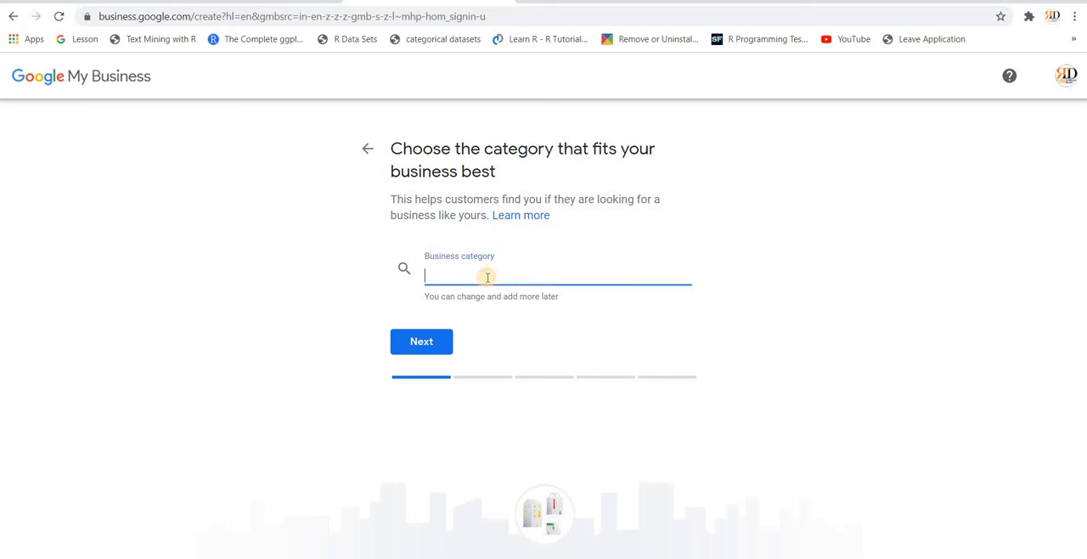
pyautogui.write('Digital')
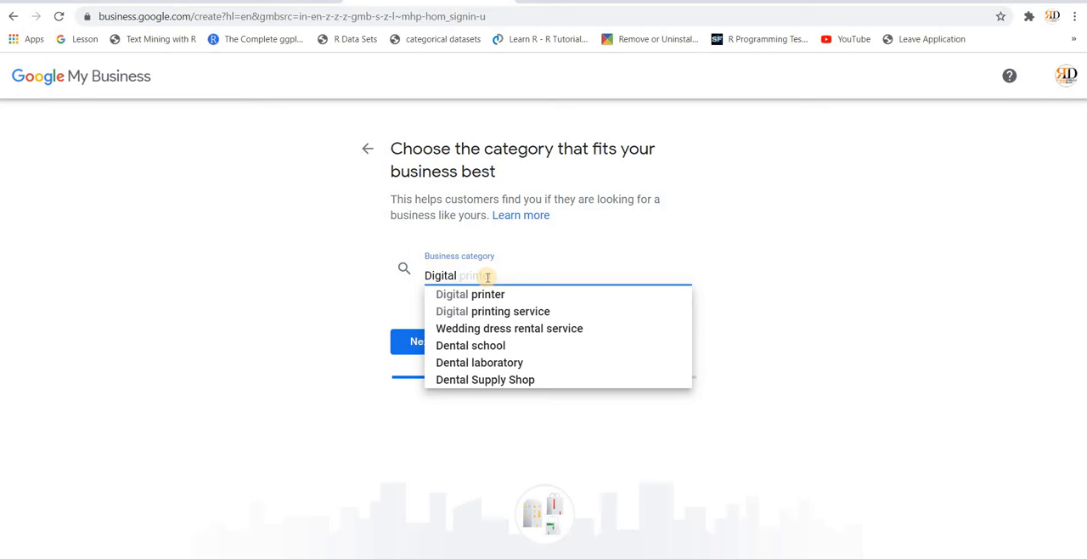
pyautogui.press('BackSpace')
pyautogui.press('BackSpace')
pyautogui.press('BackSpace')
pyautogui.press('BackSpace')
pyautogui.press('BackSpace')
pyautogui.press('BackSpace')
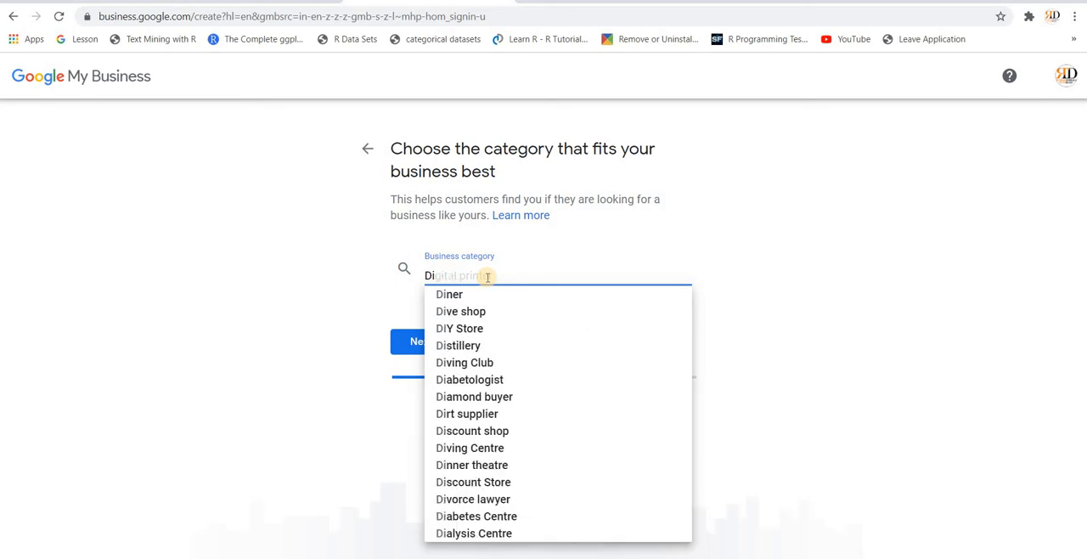
pyautogui.press('BackSpace')
pyautogui.write('Int')
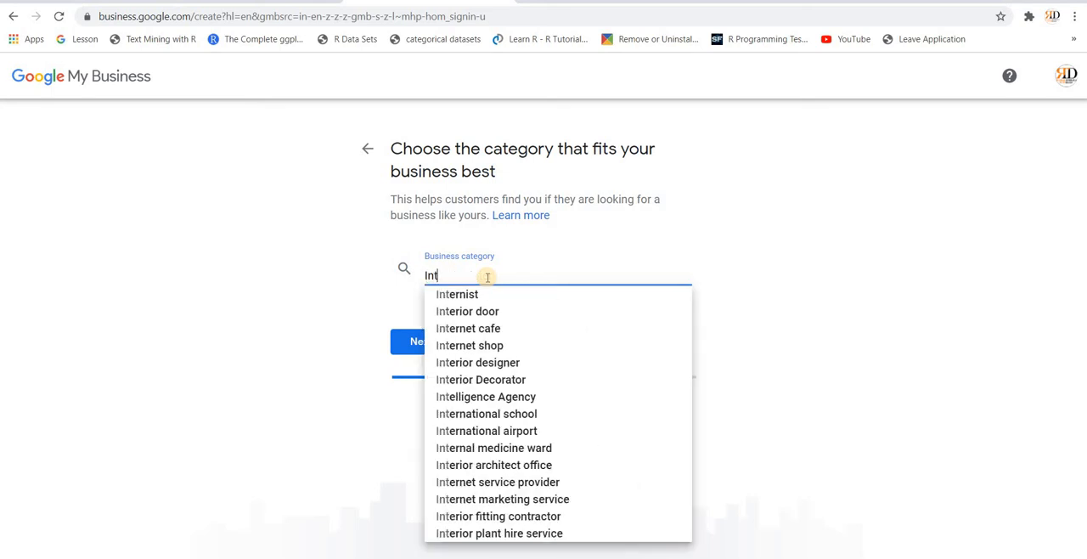
pyautogui.write('ernet ')
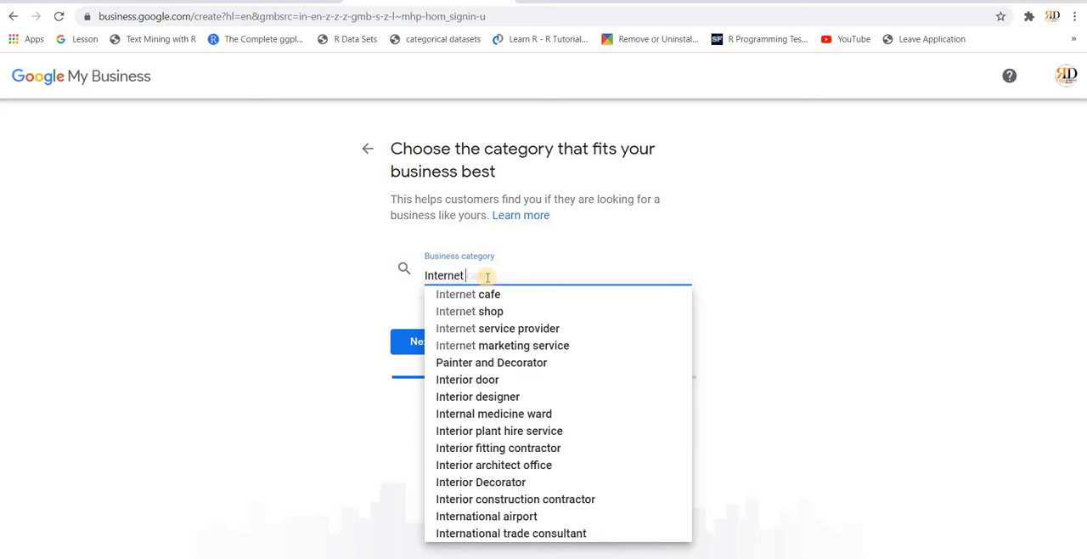
pyautogui.write('Ma')
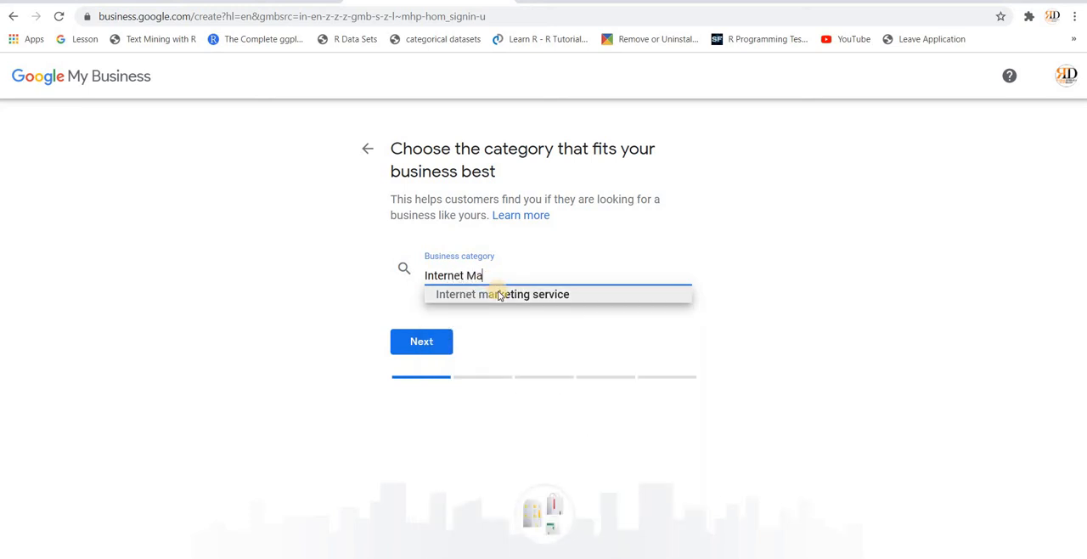
pyautogui.click(500, 295)
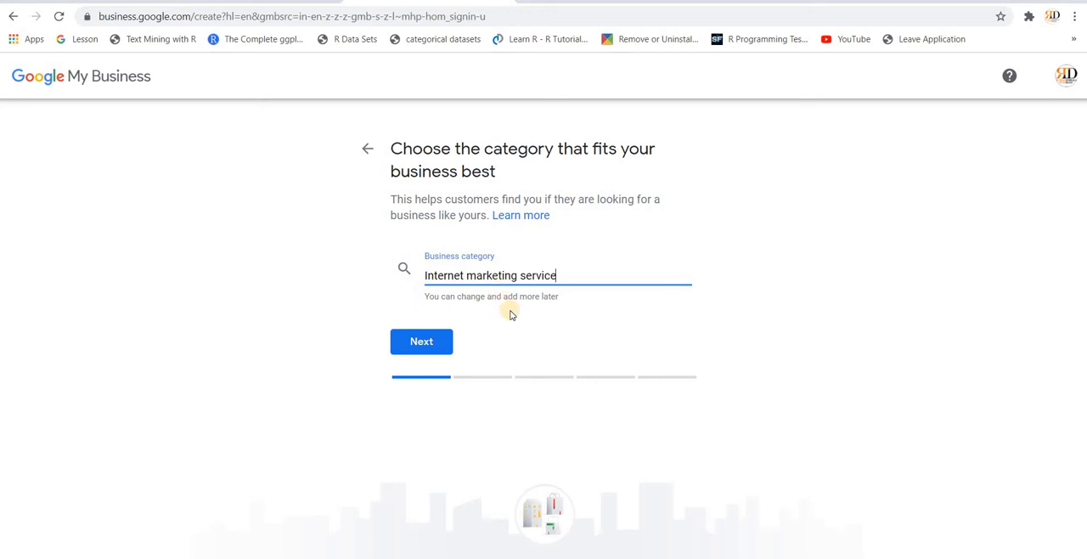
pyautogui.click(423, 341)
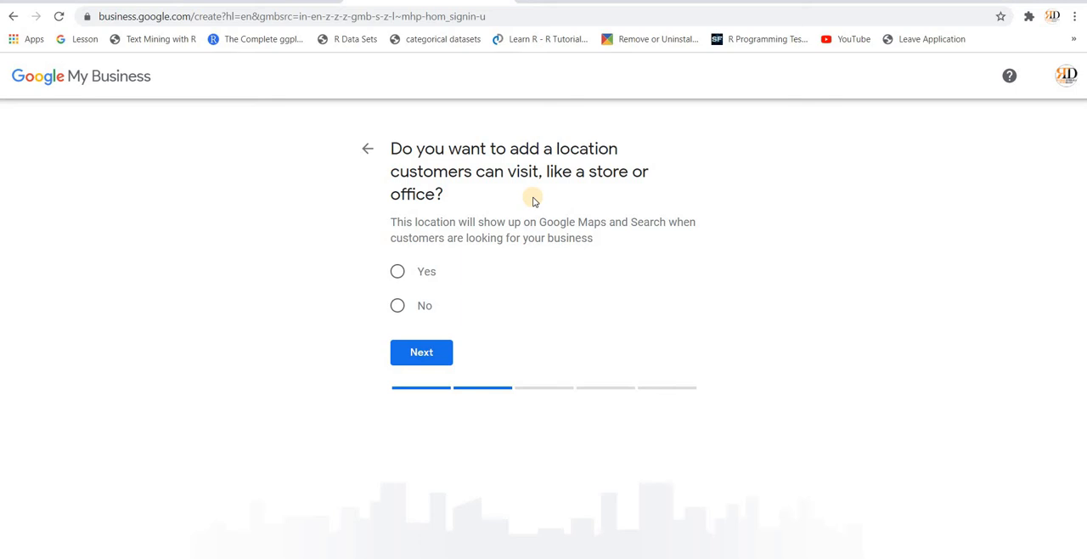
# Step: Choose to add a location customers can visit and fill in the address from the saved entry with pincode and NH-1 street line
pyautogui.click(399, 273)
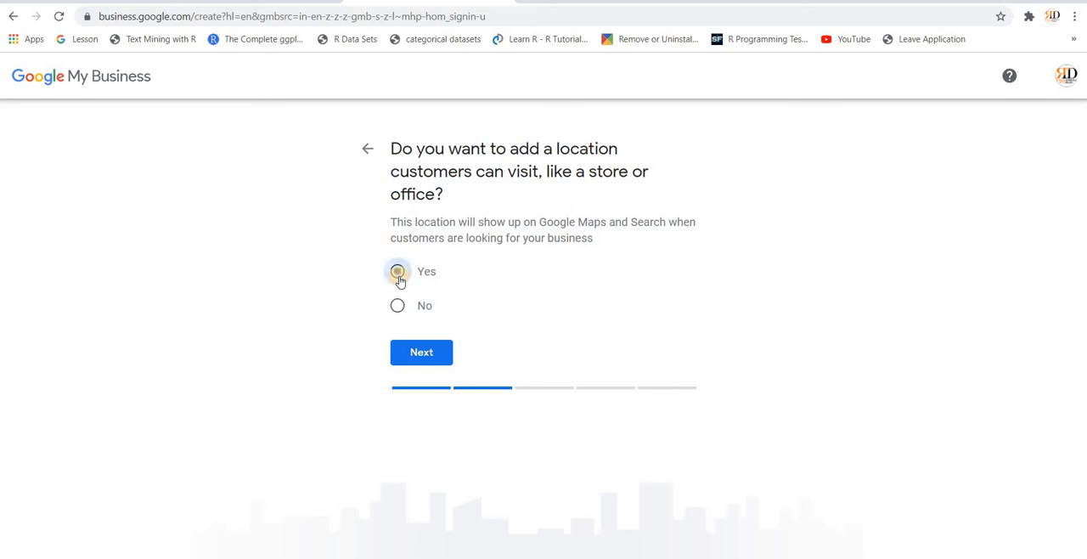
pyautogui.click(418, 360)
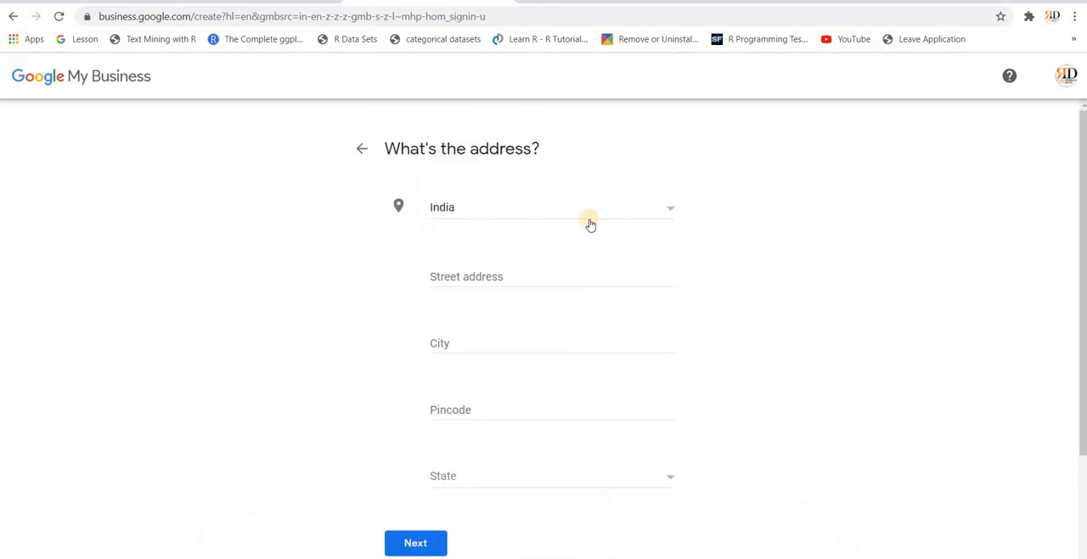
pyautogui.click(519, 276)
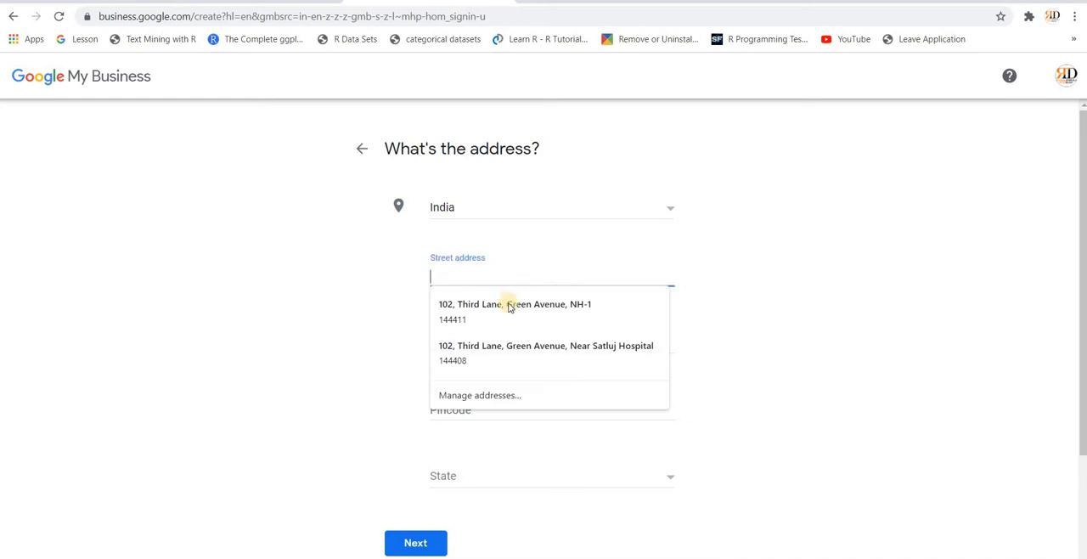
pyautogui.click(509, 307)
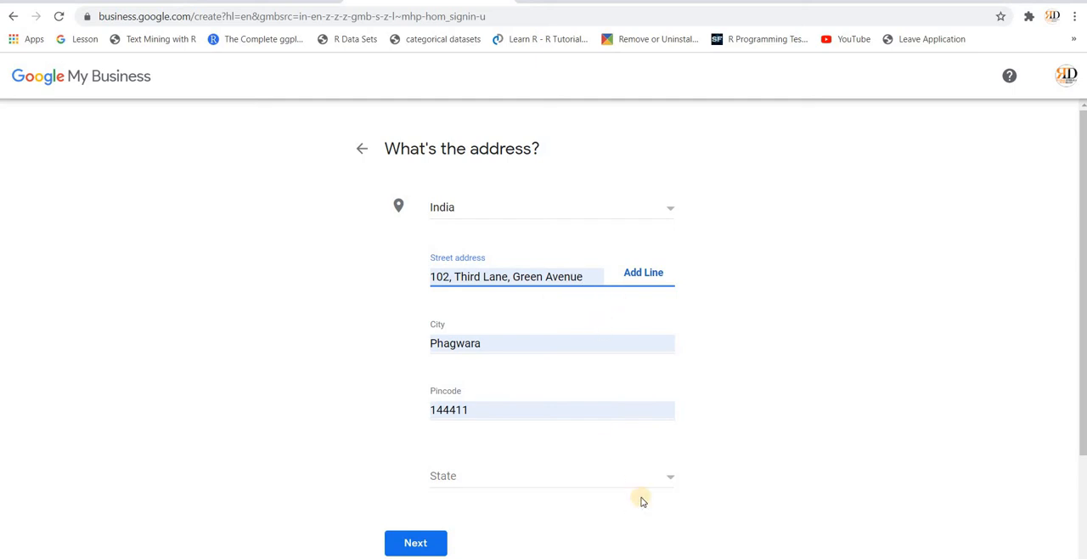
# Step: Set the state of the business address to Punjab and submit the address
pyautogui.click(672, 478)
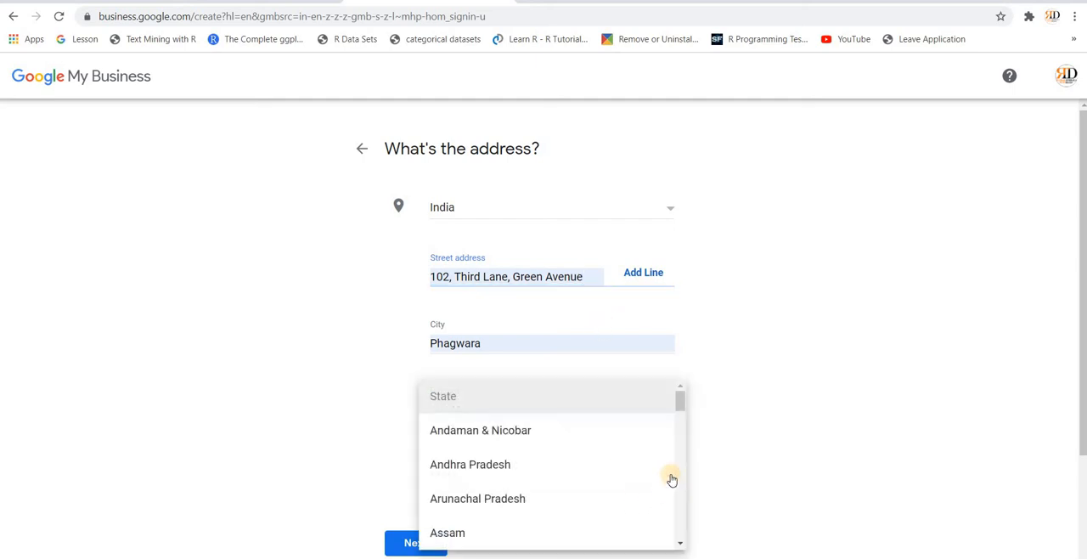
pyautogui.scroll(-8, 636, 485)
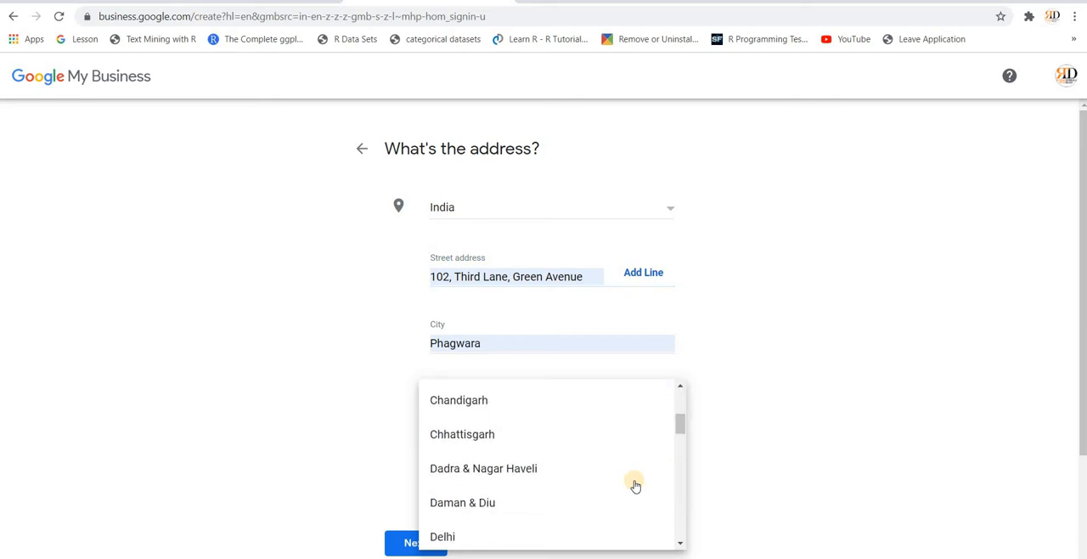
pyautogui.scroll(-3, 636, 485)
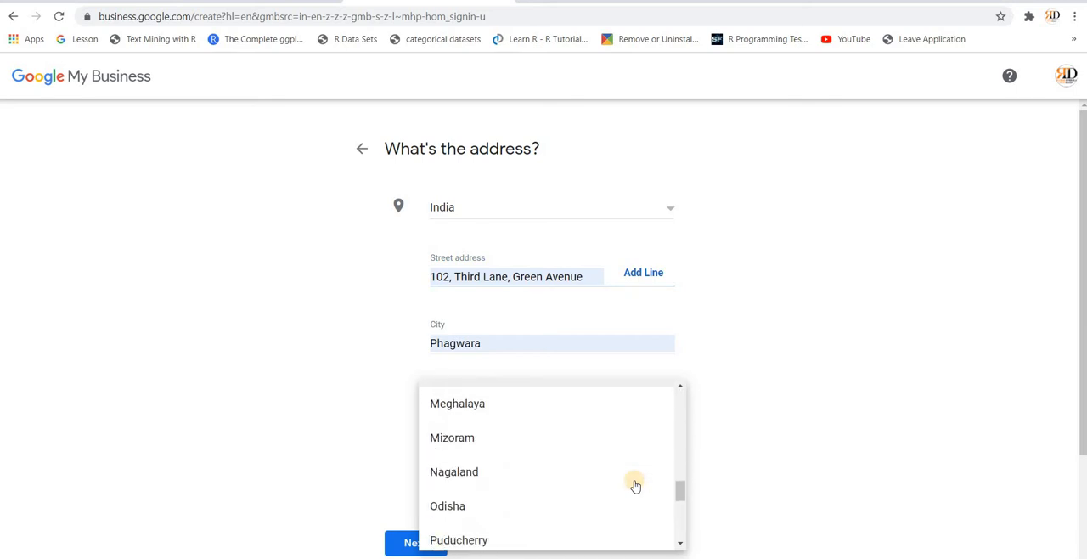
pyautogui.scroll(-2, 553, 483)
pyautogui.click(553, 484)
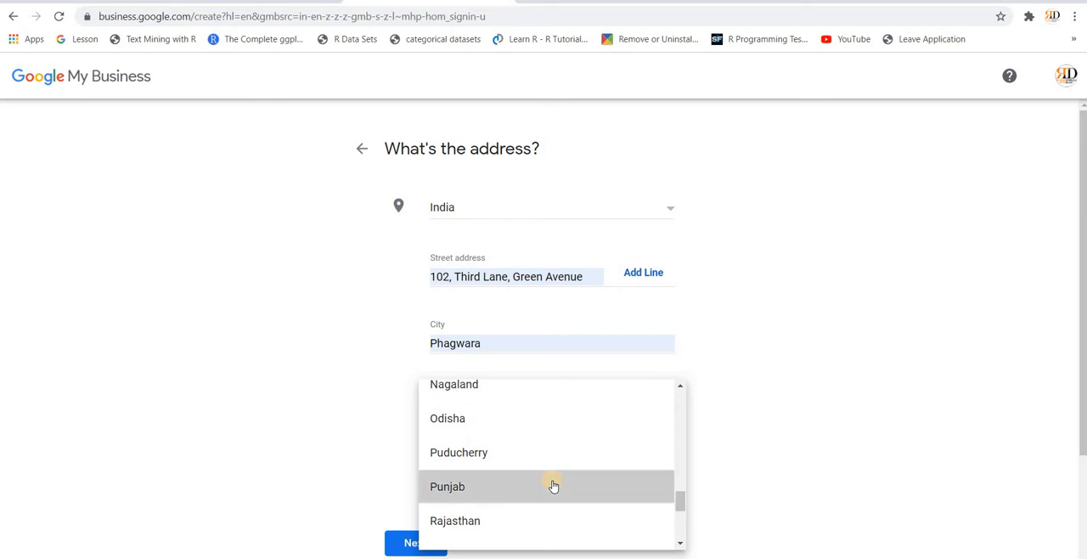
pyautogui.scroll(-1, 756, 435)
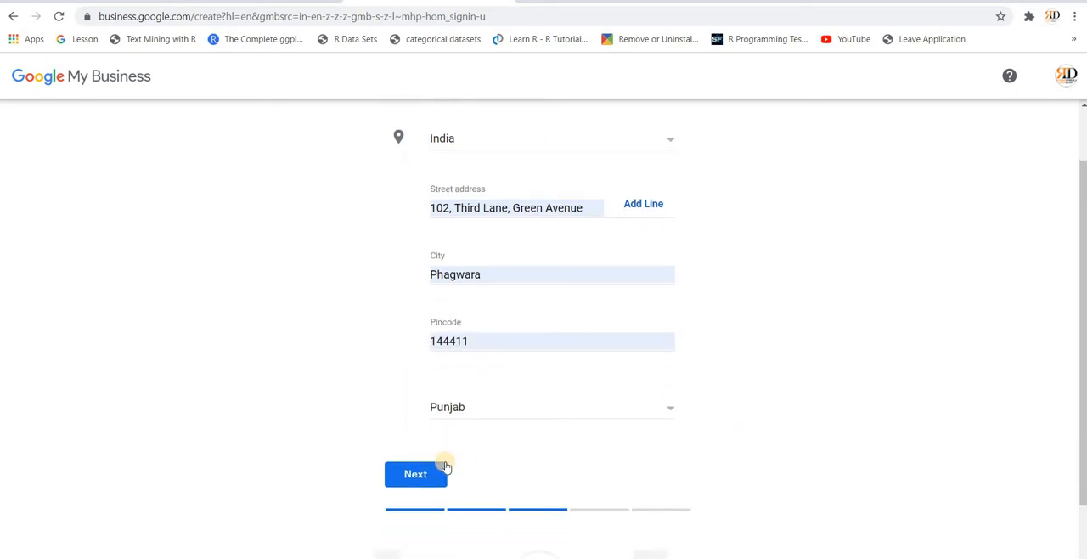
pyautogui.click(422, 476)
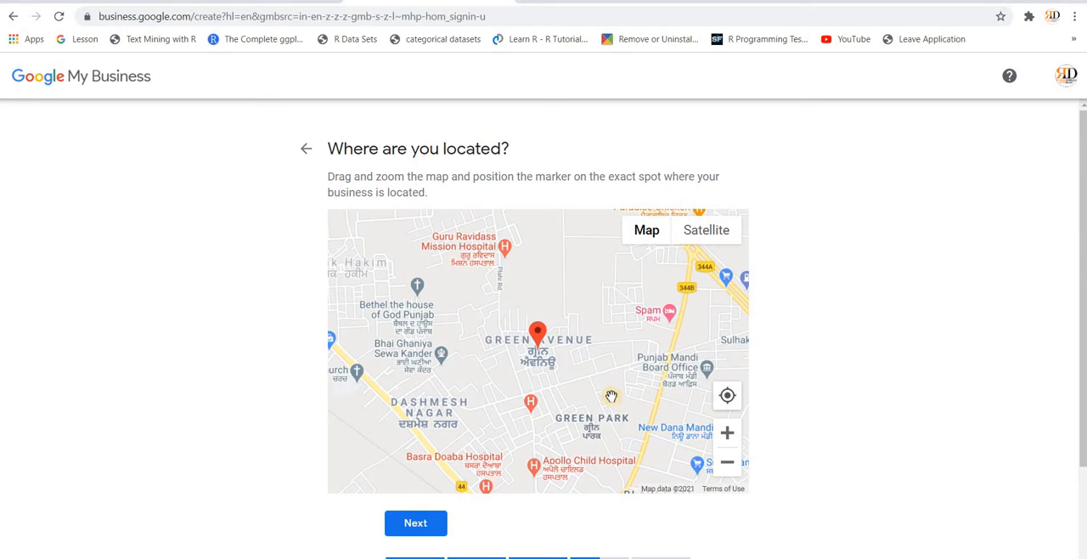
# Step: Move the map marker beside the Royal restaurant, and answer that customers outside this location are not served
pyautogui.click(727, 437)
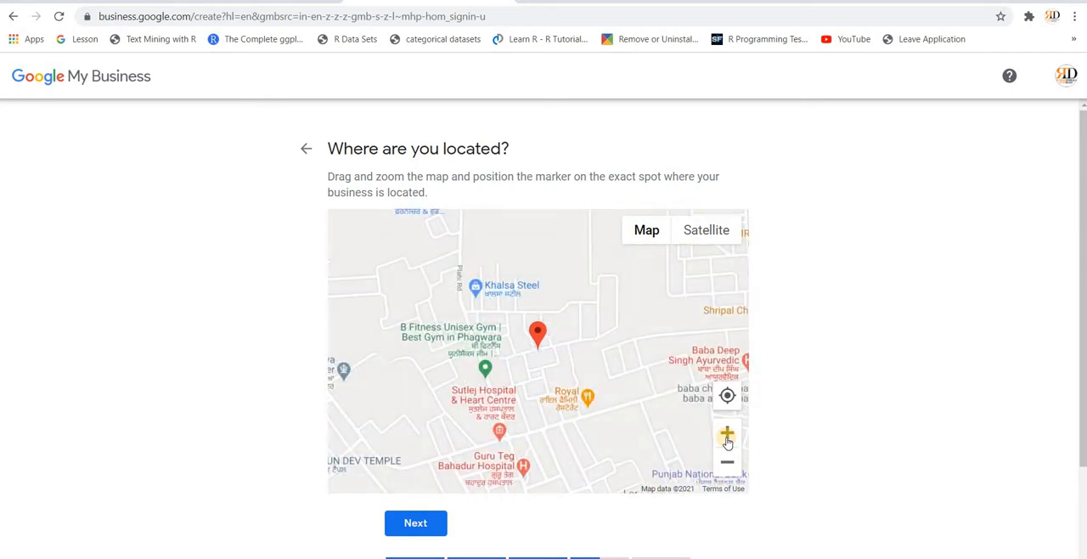
pyautogui.click(728, 437)
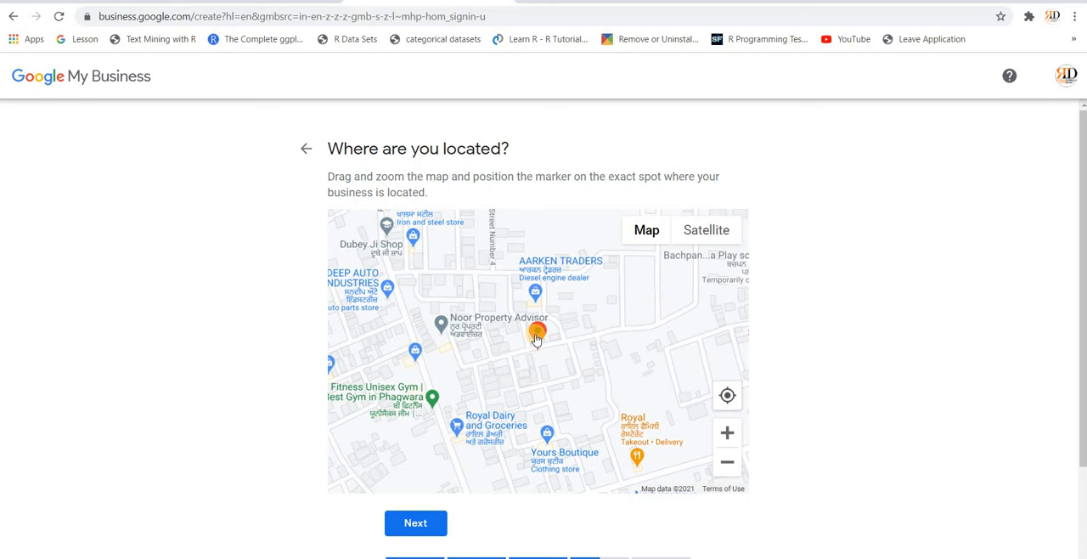
pyautogui.moveTo(537, 338)
pyautogui.mouseDown()
pyautogui.moveTo(593, 461)
pyautogui.moveTo(594, 390)
pyautogui.moveTo(610, 374)
pyautogui.mouseUp()
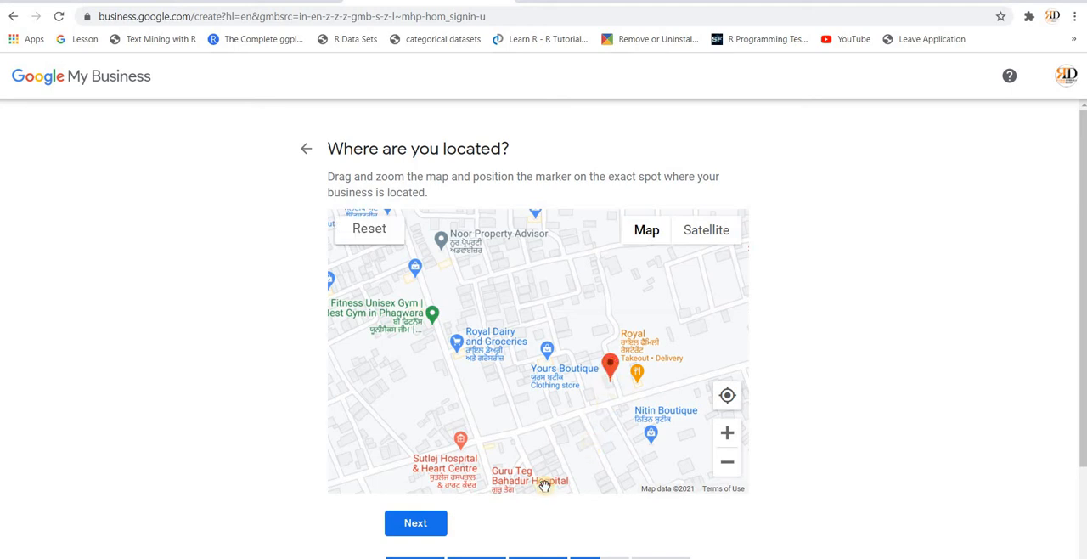
pyautogui.click(417, 524)
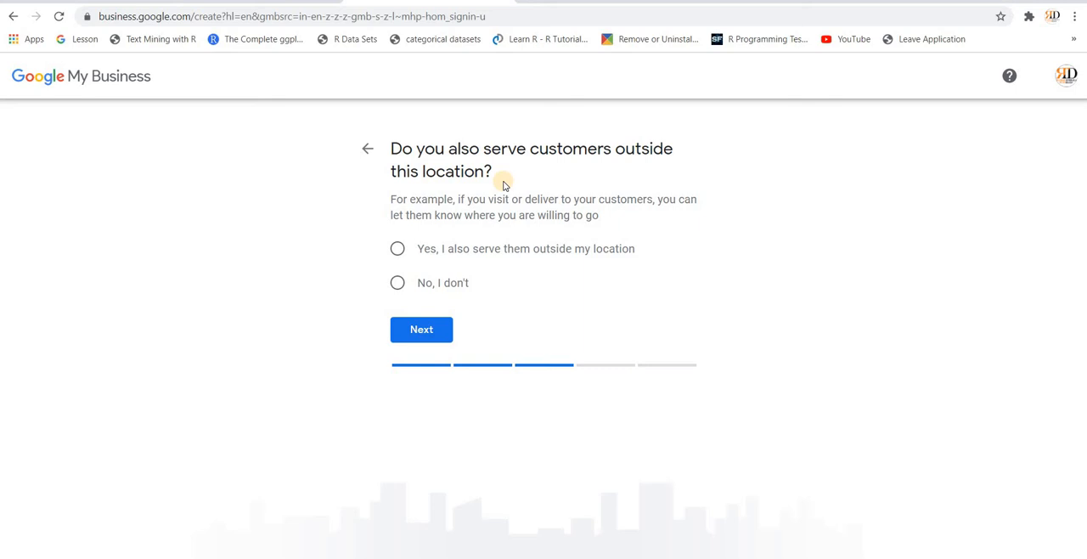
pyautogui.click(399, 286)
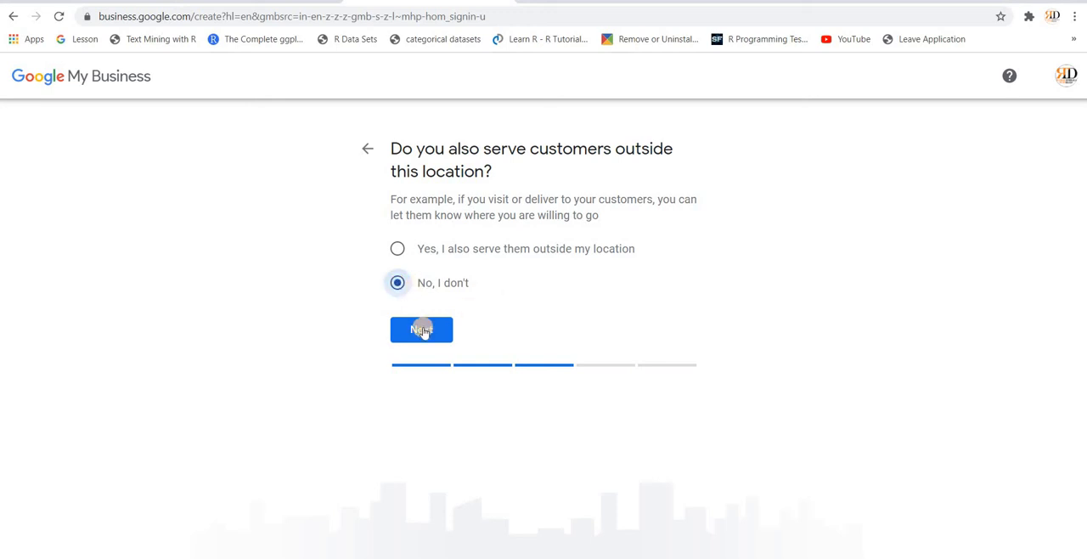
pyautogui.click(422, 328)
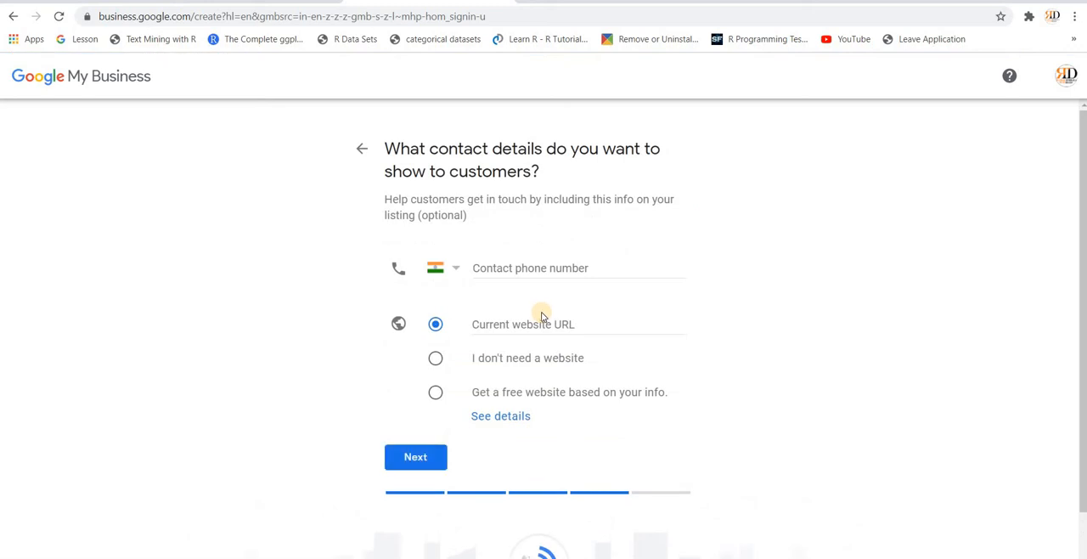
# Step: Enter the business's contact phone number in the contact details
pyautogui.click(487, 269)
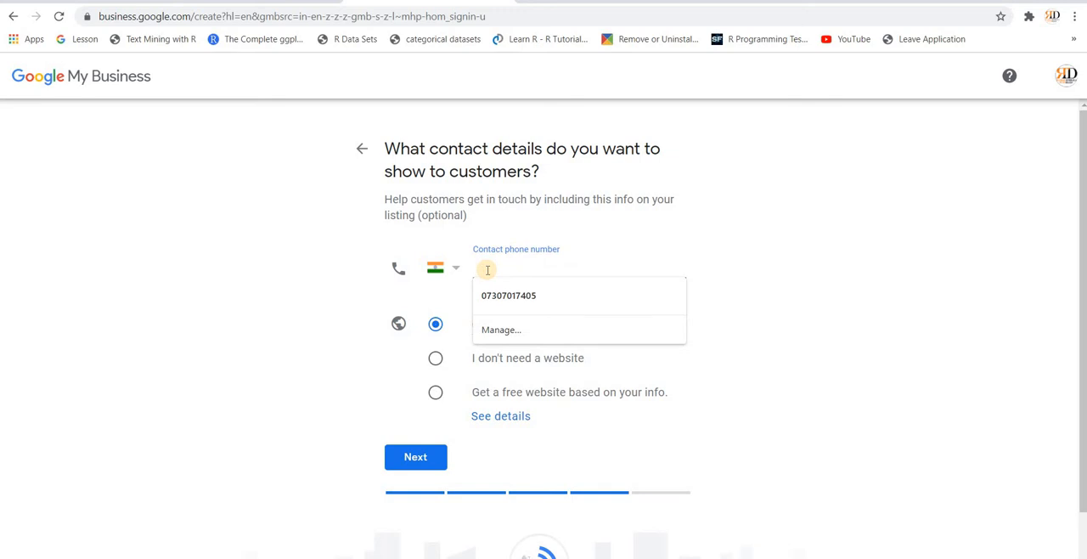
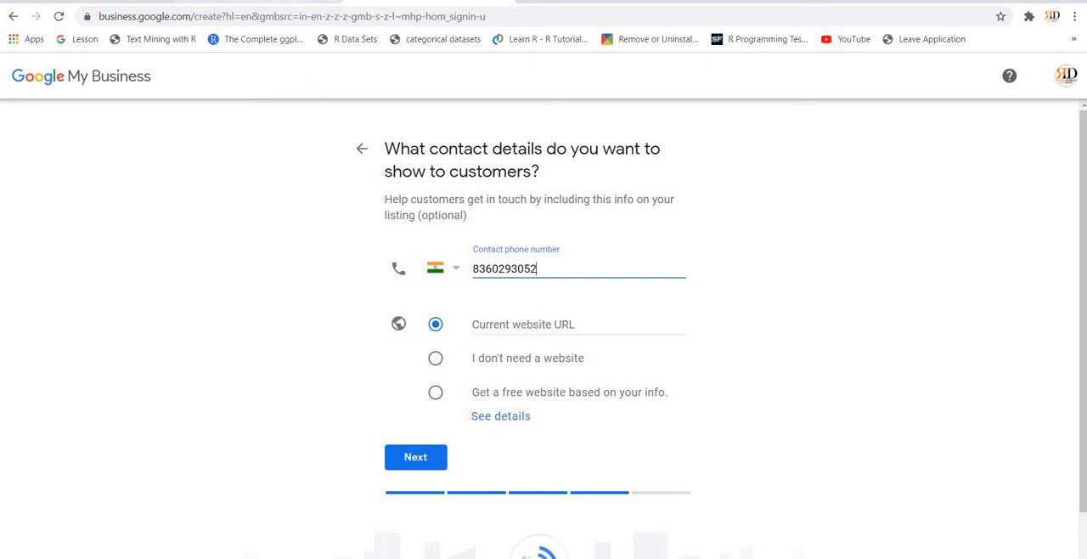
# Step: Add the LPU Marketing Mustangs blog's home address, marketingmustangs.wordpress.com, as the current website URL, submit the contact details and finish the listing
pyautogui.click(246, 1)
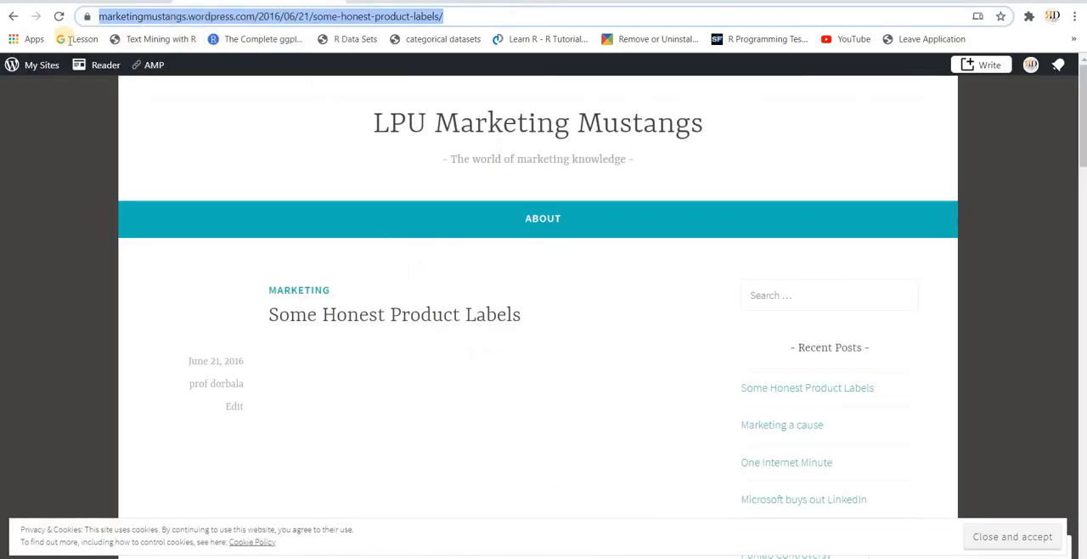
pyautogui.click(14, 17)
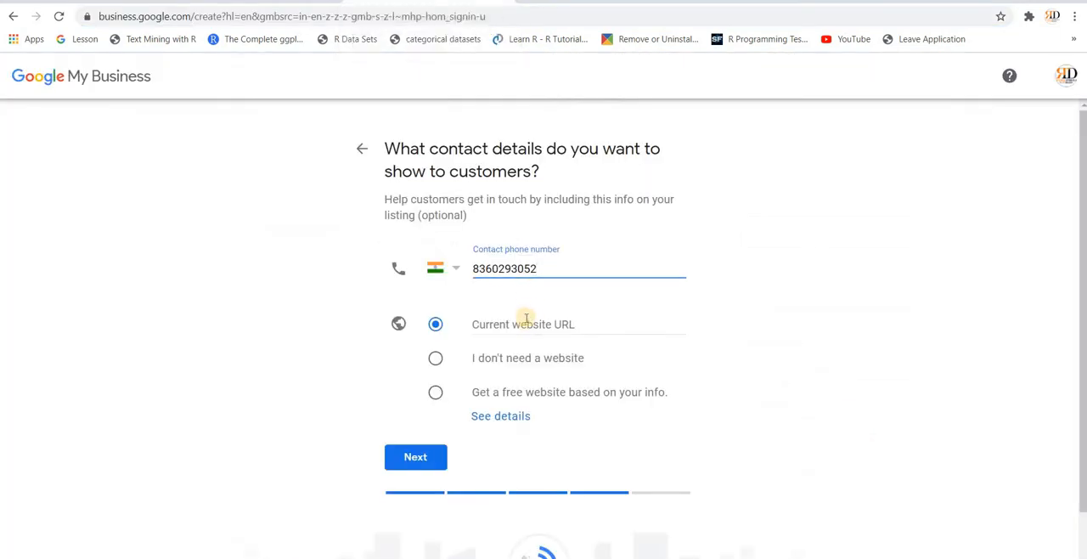
pyautogui.click(525, 321)
pyautogui.write('https://marketingmustangs.wordpress.com/')
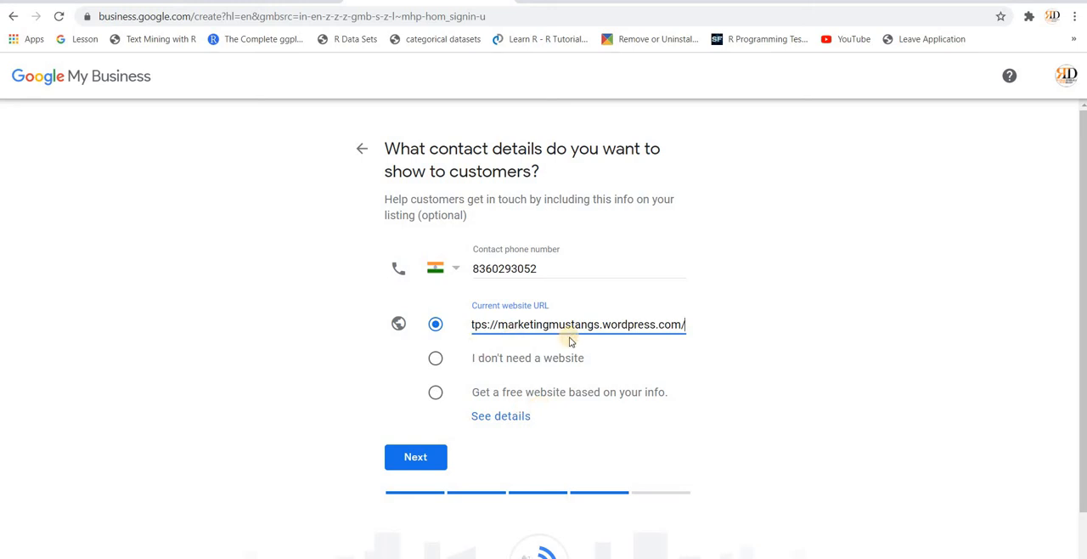
pyautogui.click(411, 463)
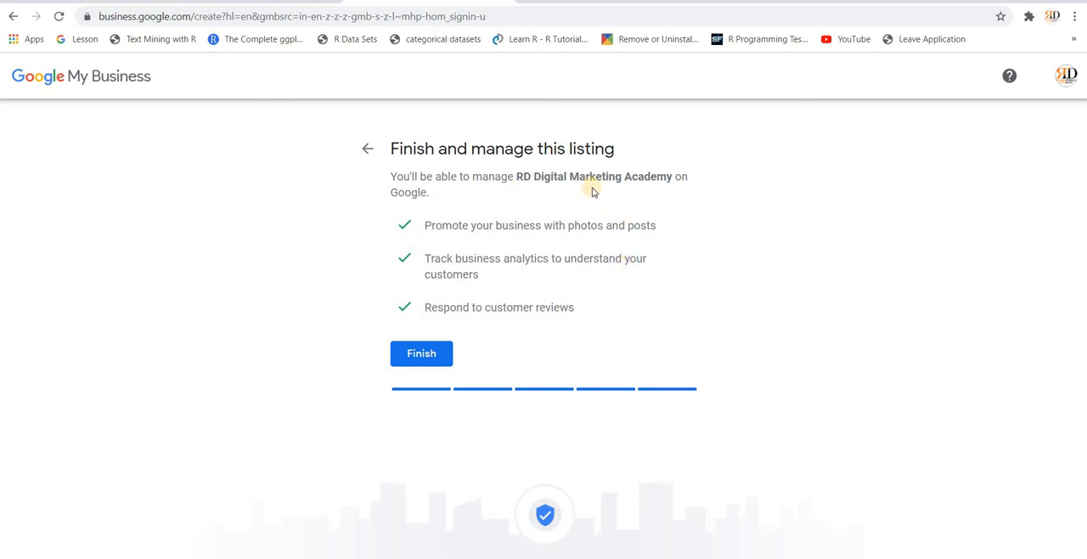
pyautogui.click(420, 356)
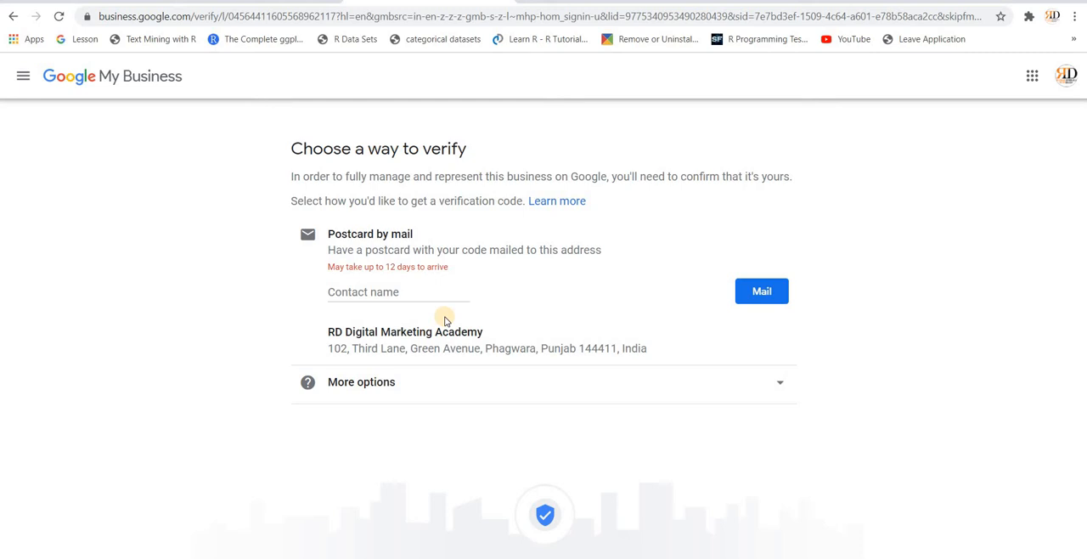
# Step: Request the verification postcard by mail with the contact person's full name and continue to the services setup
pyautogui.click(395, 293)
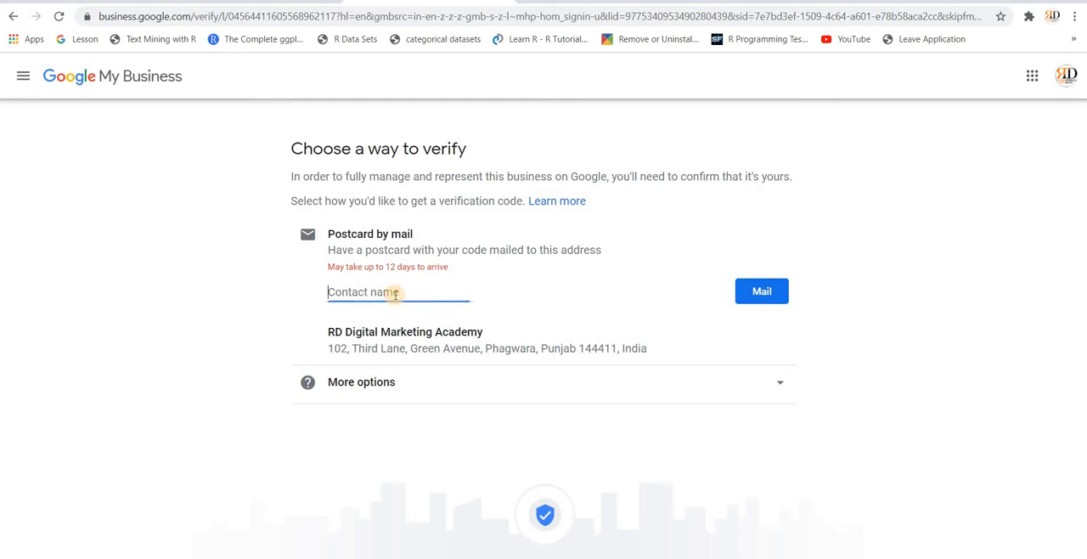
pyautogui.click(752, 292)
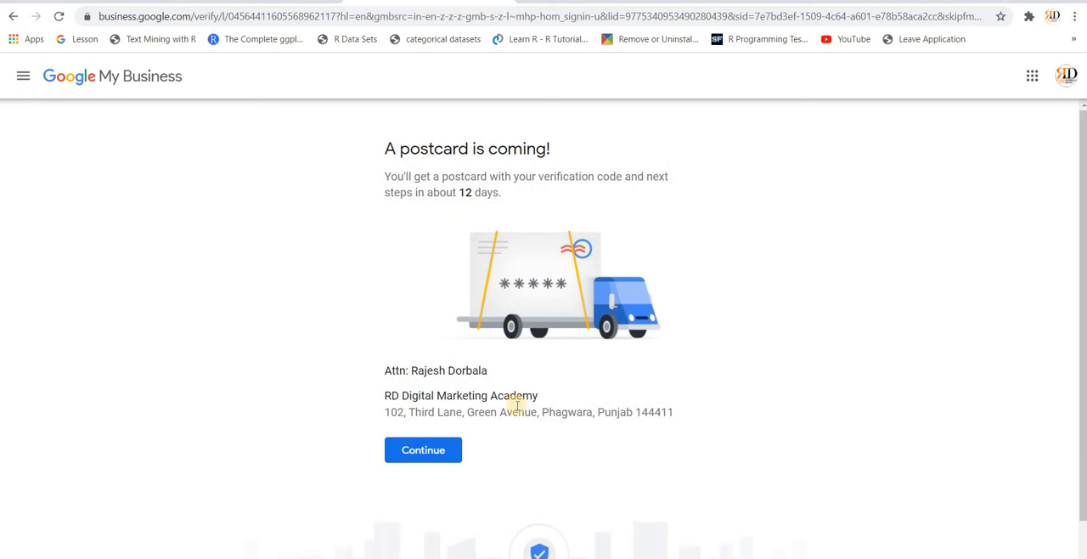
pyautogui.click(420, 453)
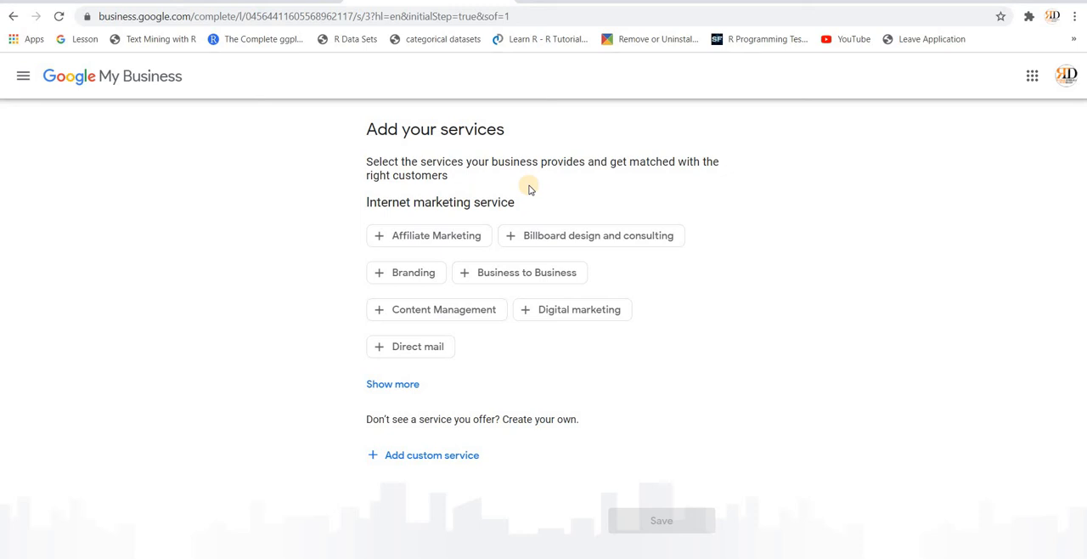
# Step: Add Affiliate Marketing, Digital marketing, Content Management and Direct mail as services and save them
pyautogui.click(422, 240)
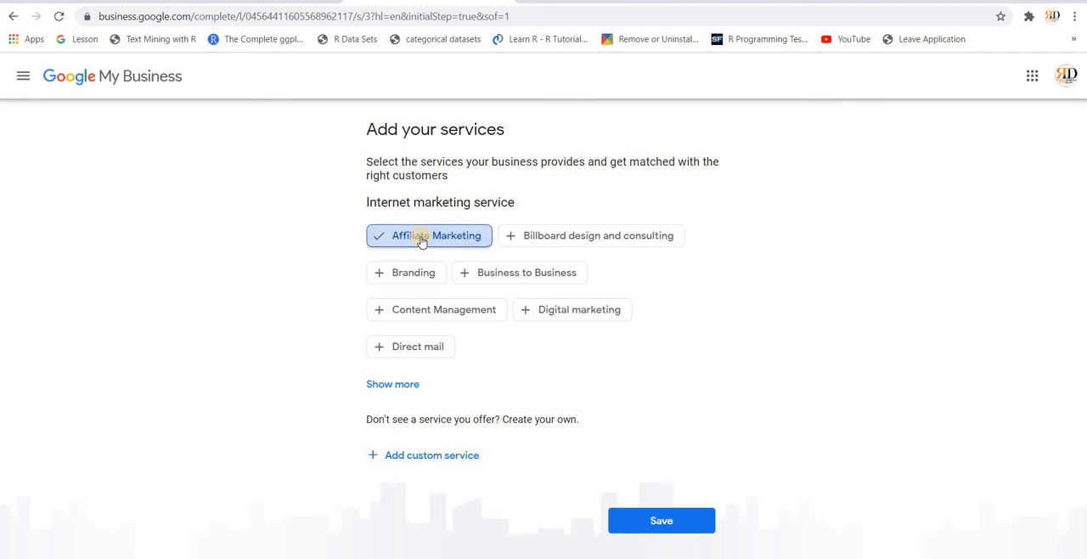
pyautogui.click(557, 307)
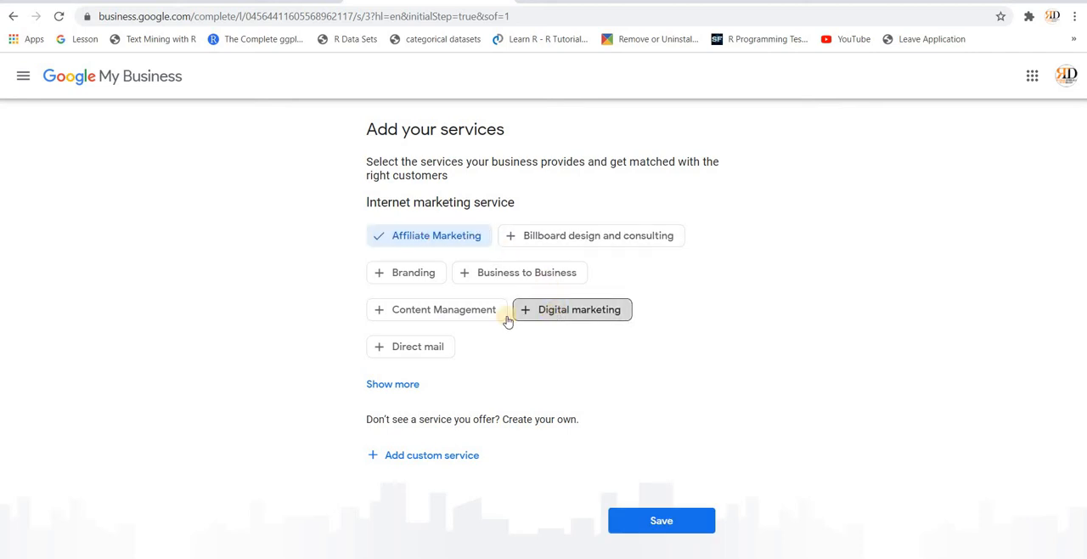
pyautogui.click(443, 311)
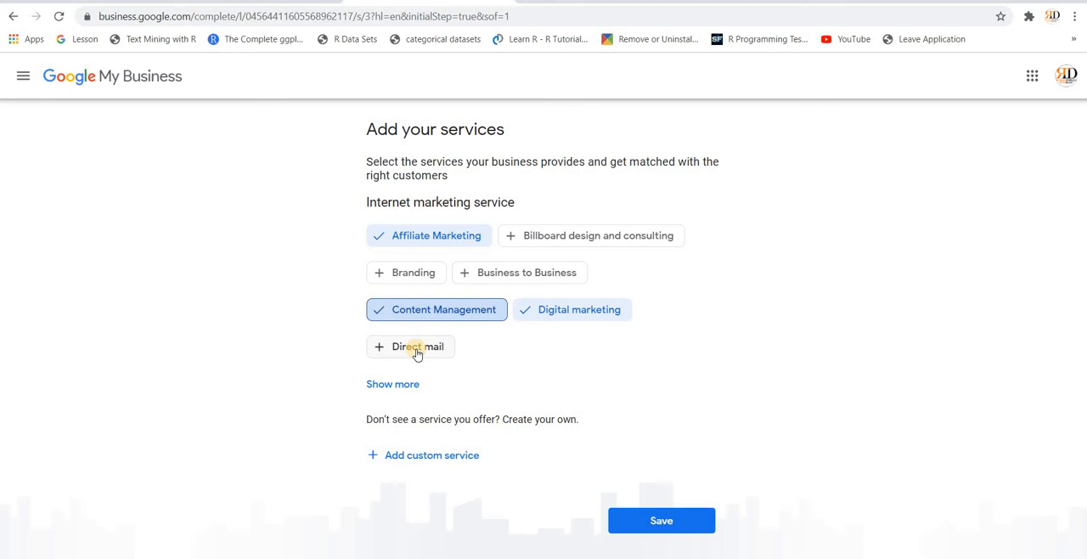
pyautogui.click(416, 352)
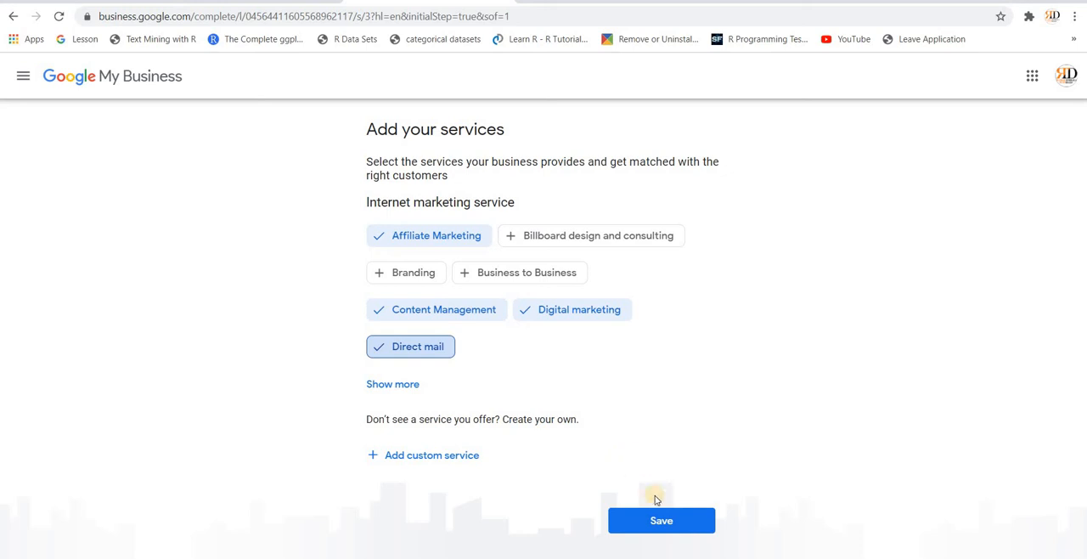
pyautogui.click(663, 522)
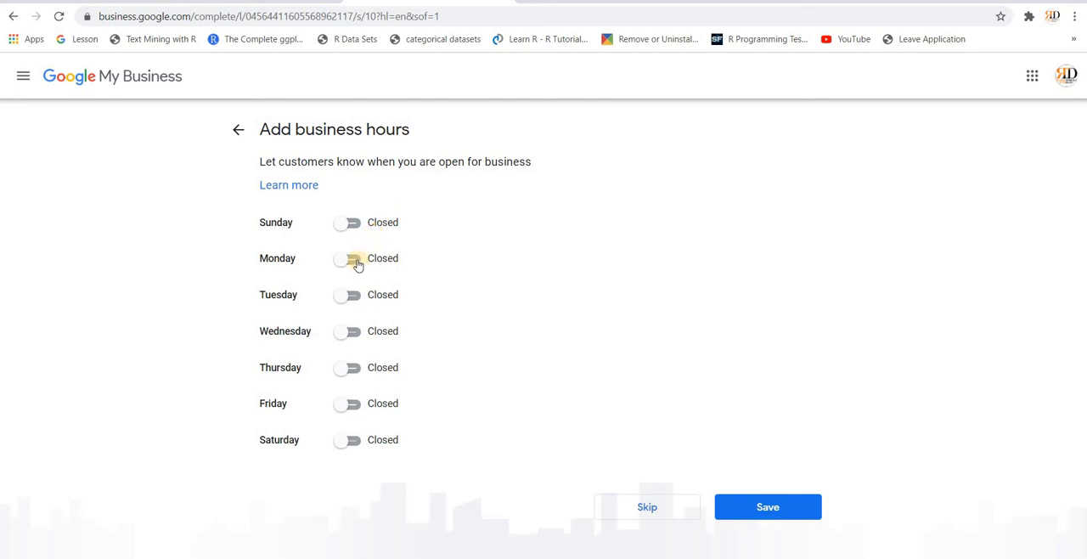
# Step: Mark the business as open on Monday, Tuesday, Wednesday, Thursday and Friday
pyautogui.click(357, 264)
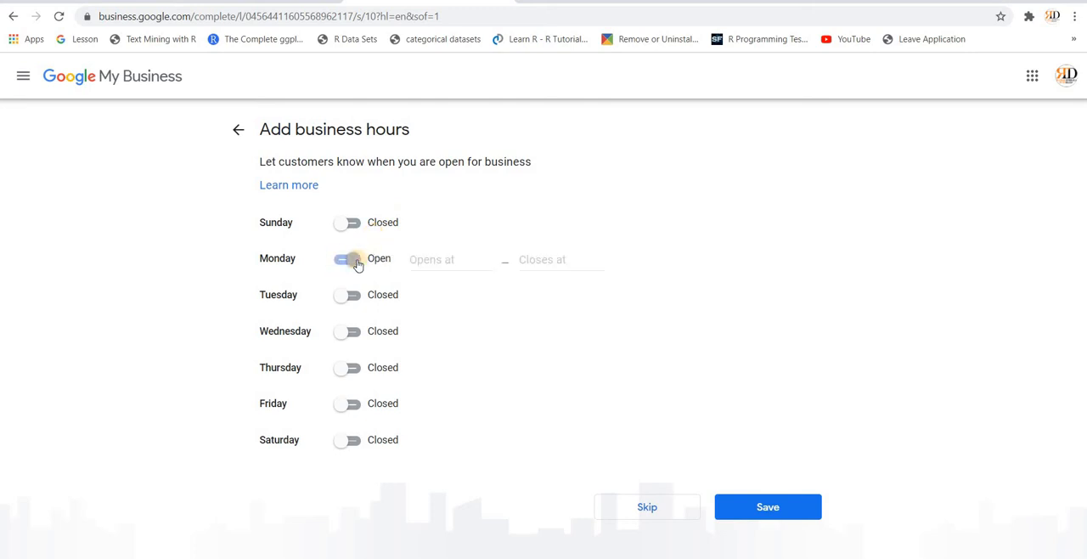
pyautogui.click(358, 302)
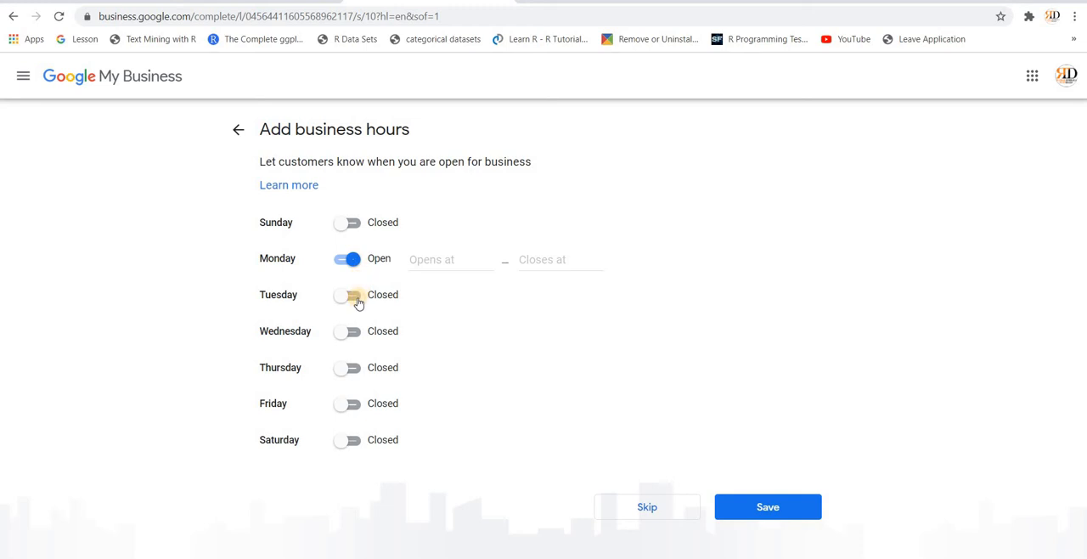
pyautogui.click(357, 335)
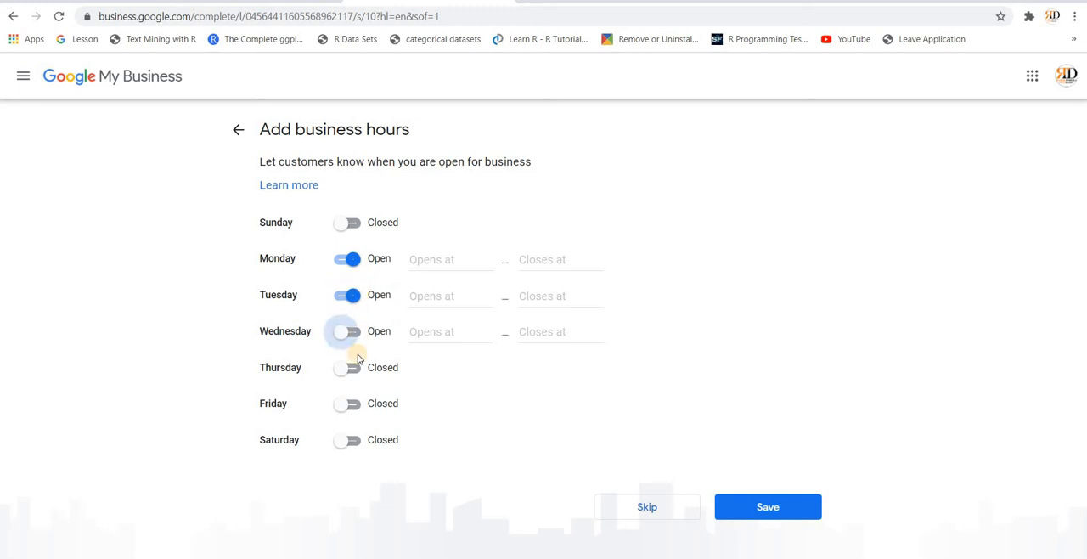
pyautogui.click(357, 369)
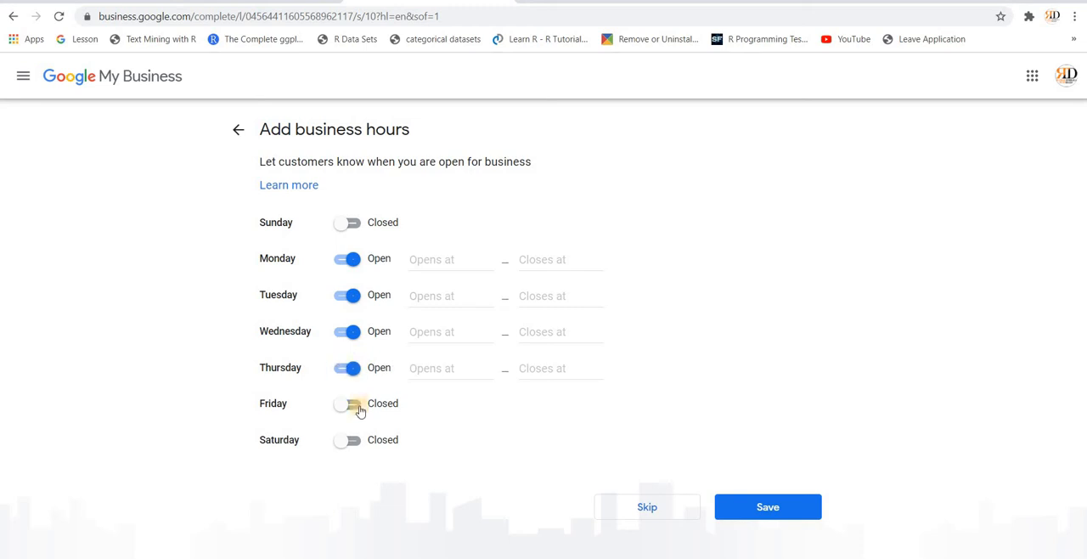
pyautogui.click(357, 412)
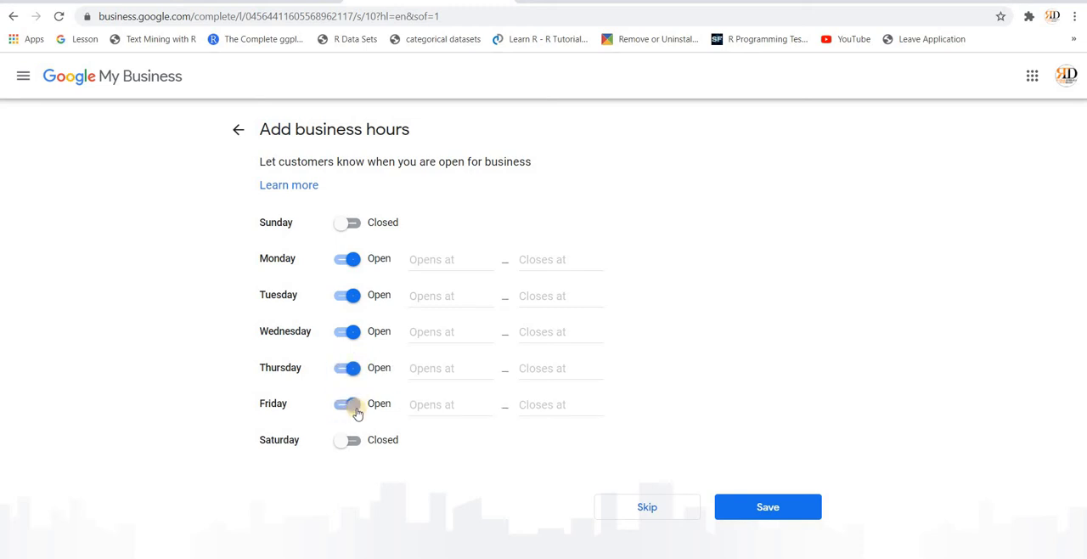
# Step: Set Monday's opening time to 6:30 PM in the business hours
pyautogui.click(461, 258)
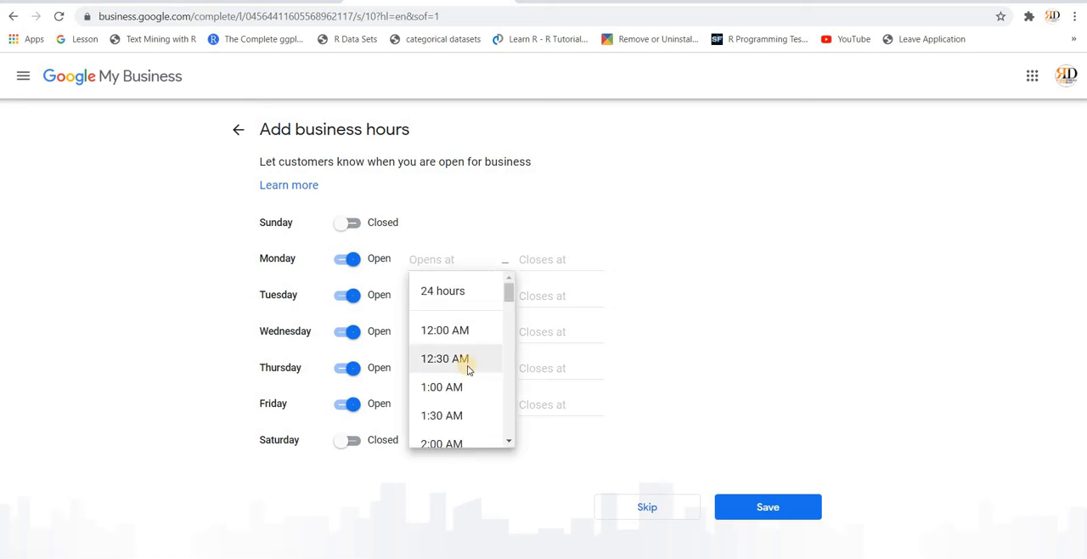
pyautogui.scroll(-5, 467, 370)
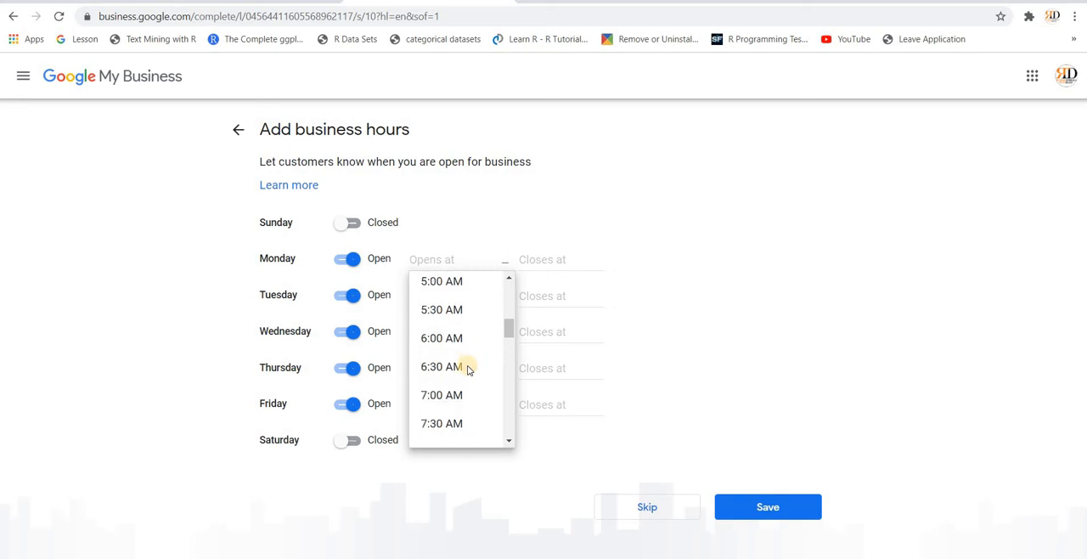
pyautogui.scroll(-7, 467, 370)
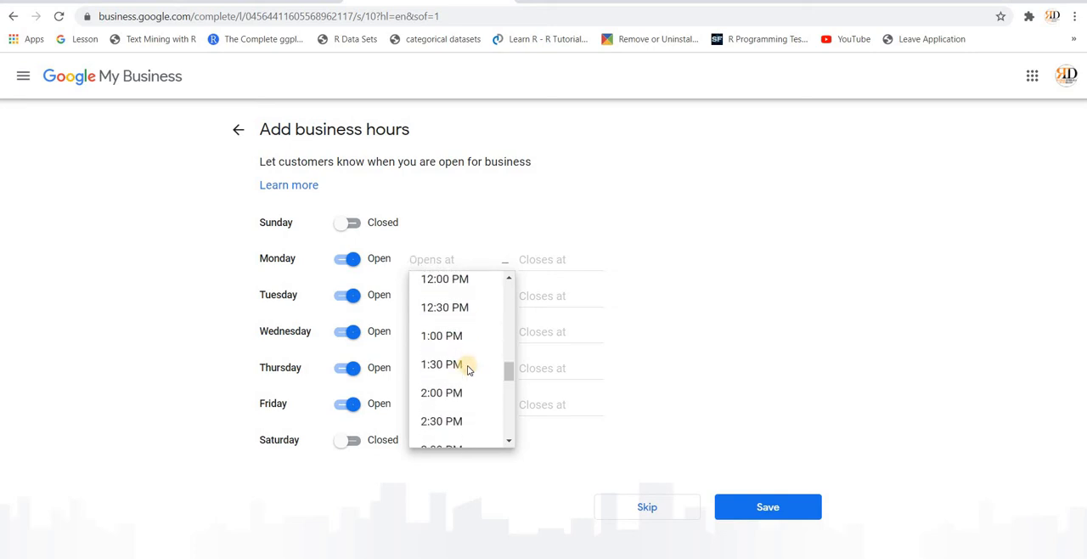
pyautogui.scroll(-3, 467, 369)
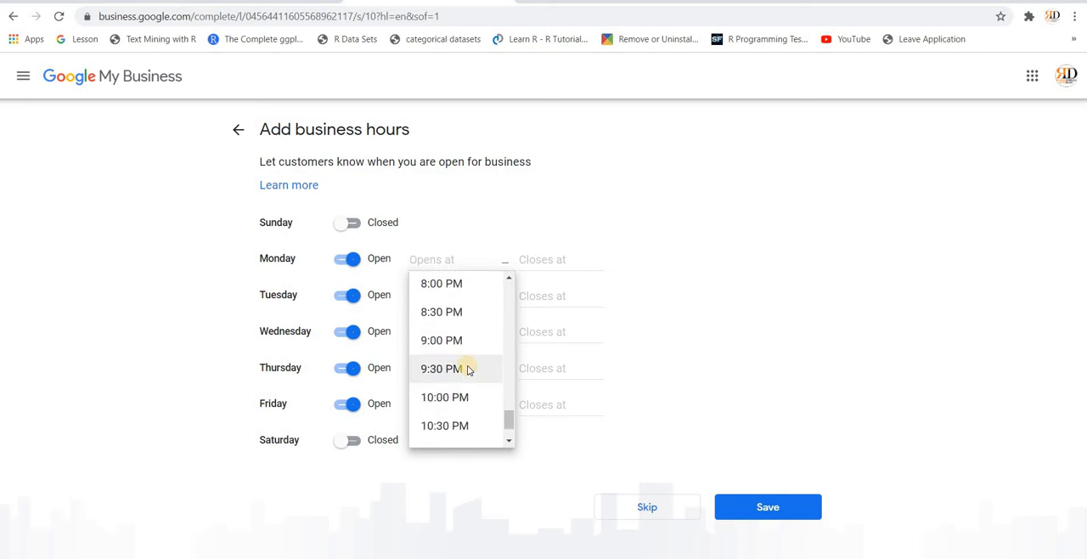
pyautogui.scroll(1, 468, 370)
pyautogui.scroll(3, 467, 369)
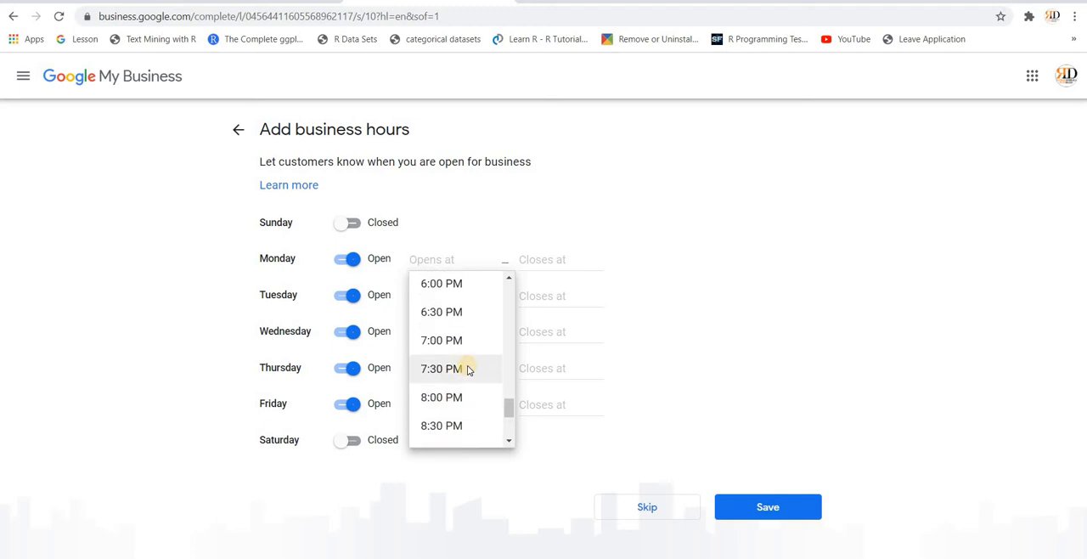
pyautogui.click(457, 313)
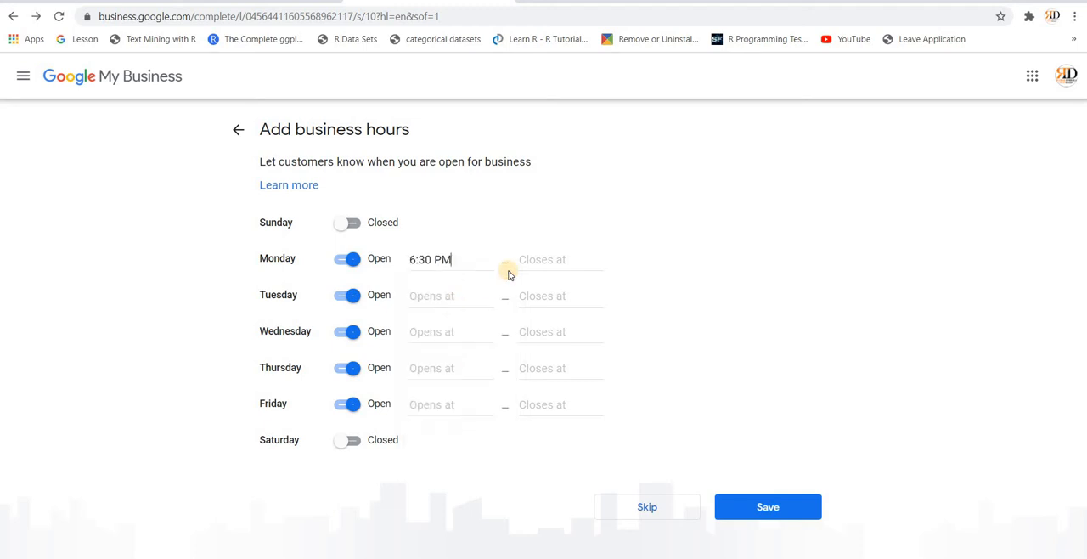
# Step: Set Monday's closing time to 10:00 PM in the business hours
pyautogui.click(530, 261)
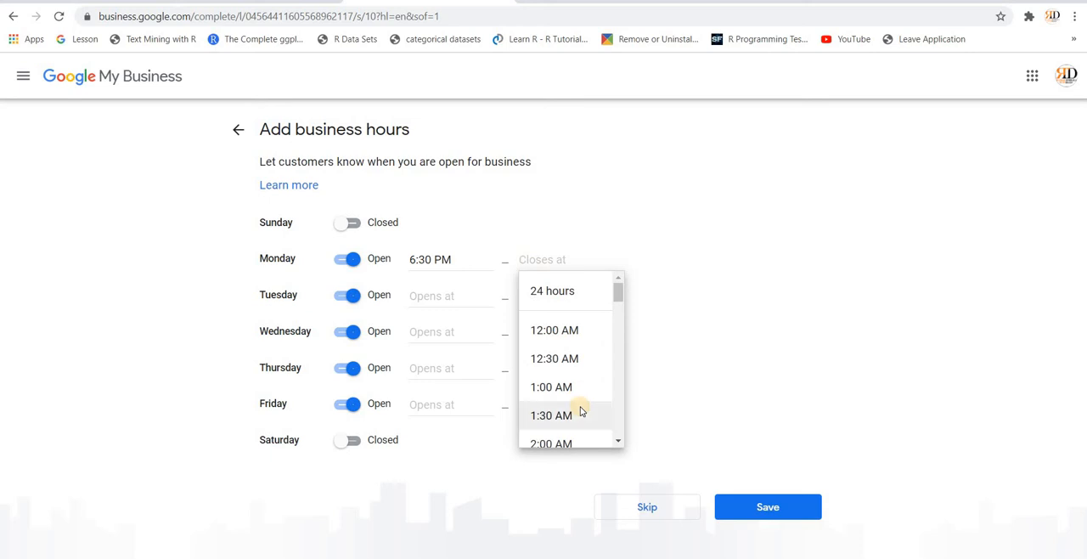
pyautogui.scroll(-3, 578, 410)
pyautogui.scroll(-10, 581, 410)
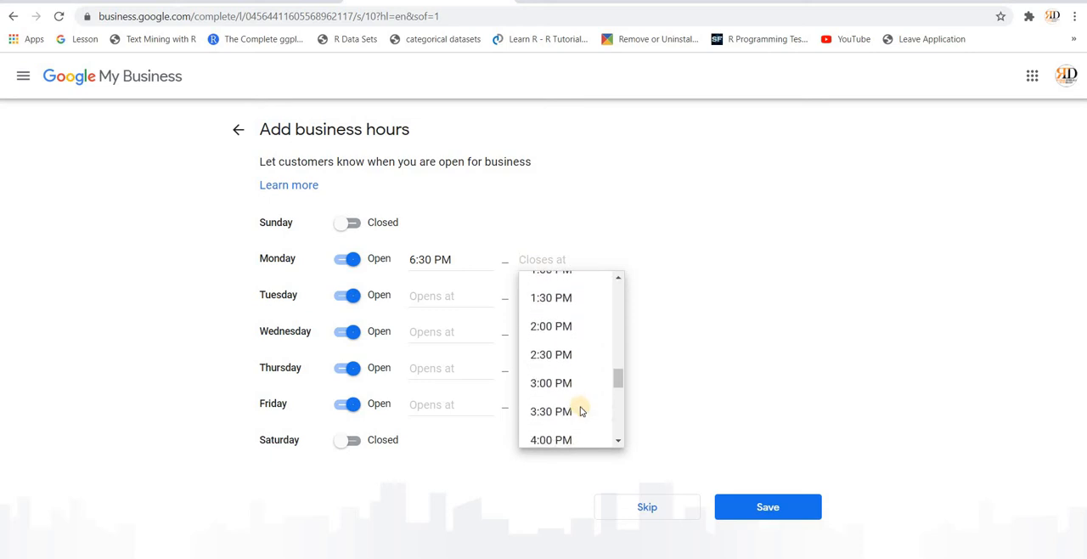
pyautogui.scroll(-2, 581, 411)
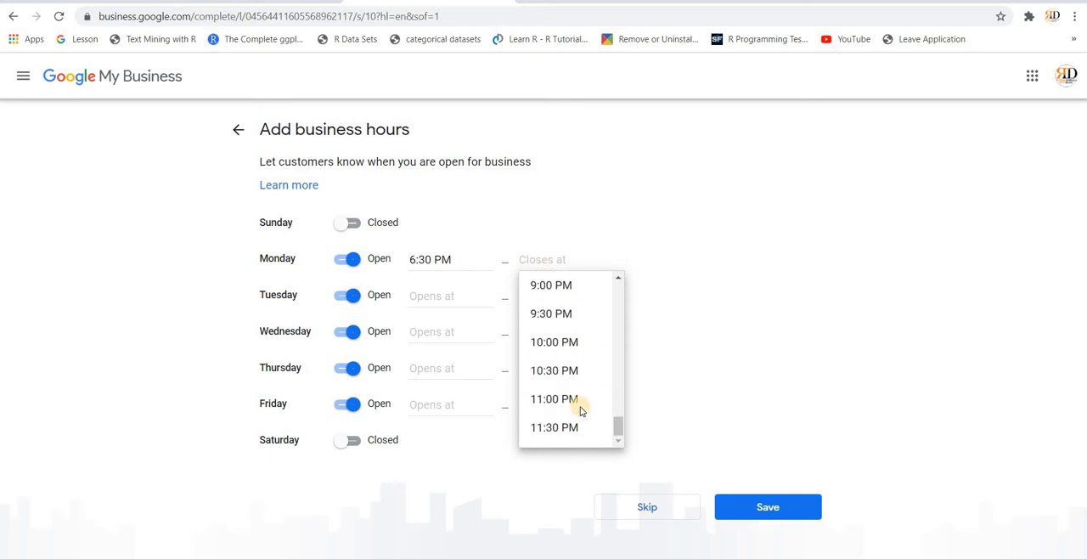
pyautogui.click(568, 339)
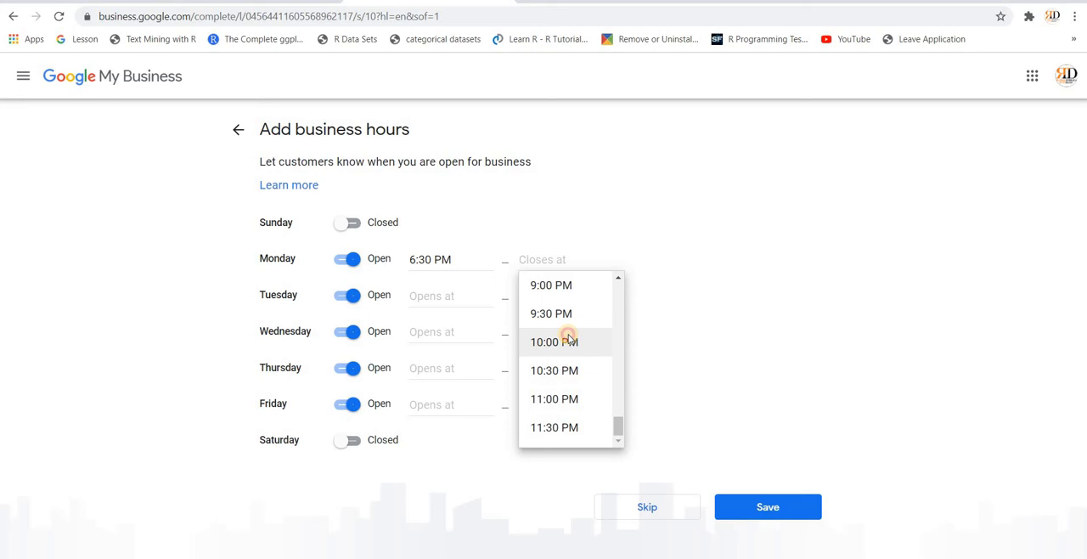
# Step: Set Tuesday's opening time to 6:30 PM in the business hours
pyautogui.click(456, 294)
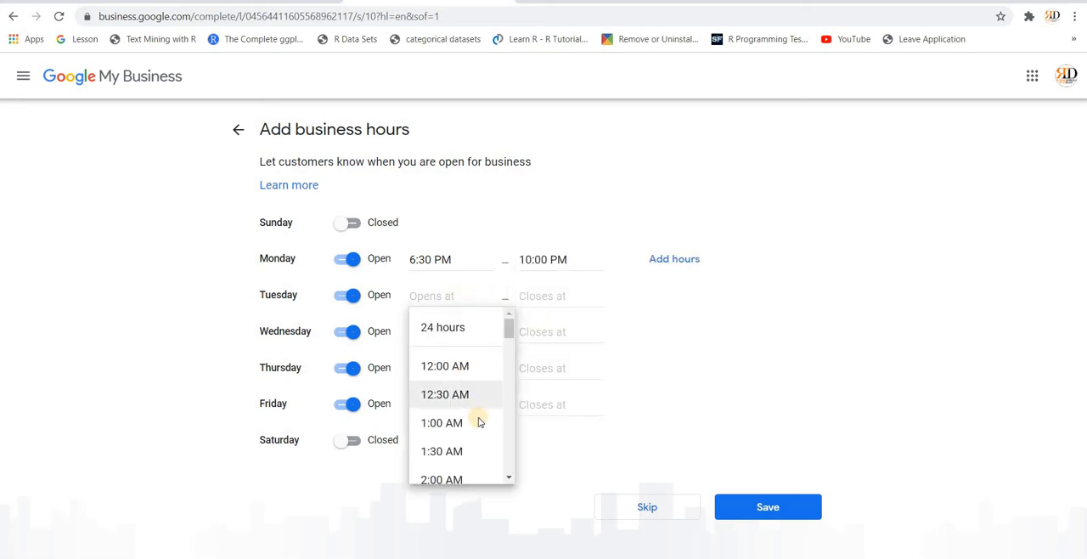
pyautogui.scroll(-1, 479, 418)
pyautogui.scroll(-3, 478, 418)
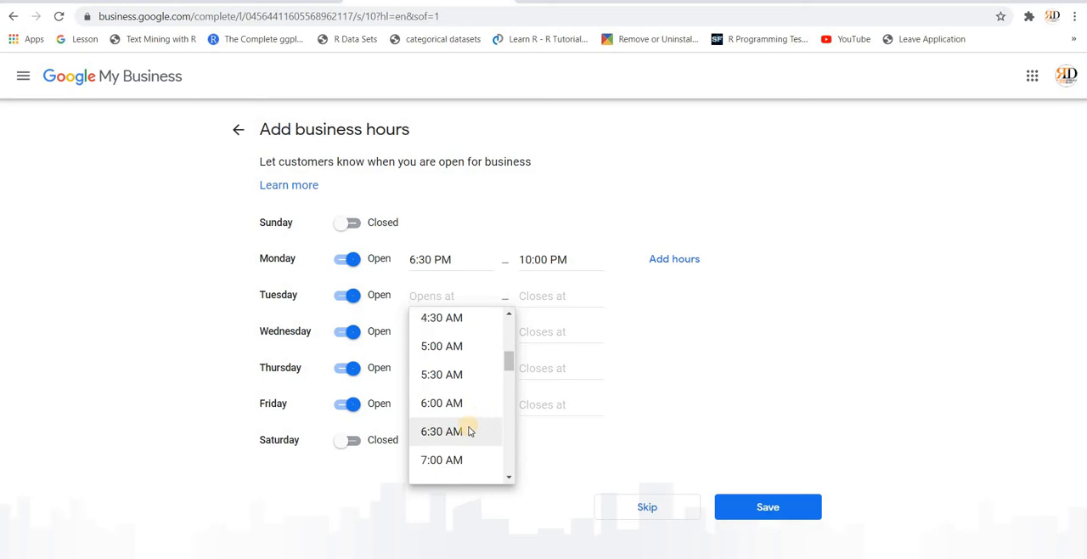
pyautogui.scroll(-5, 470, 431)
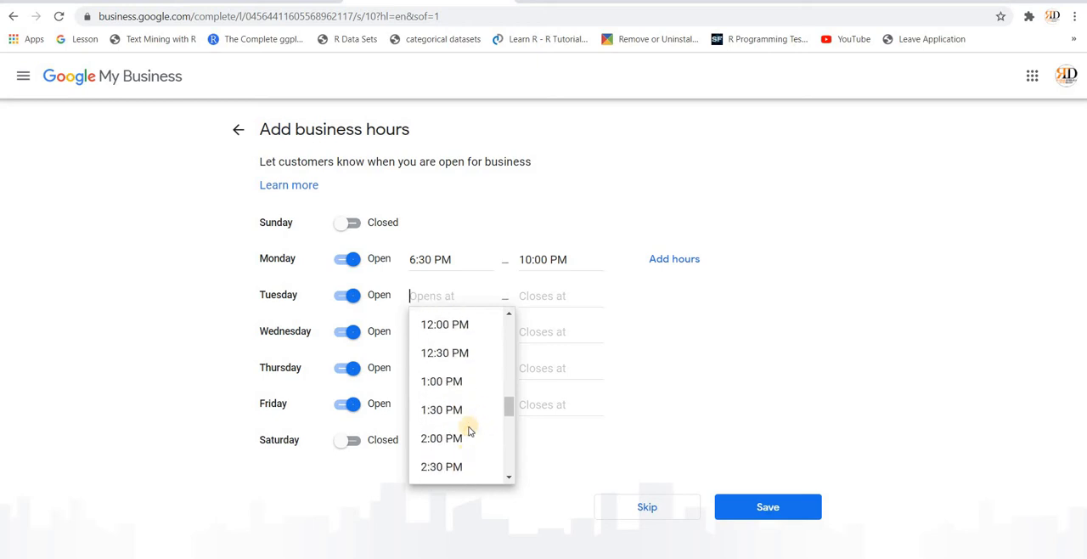
pyautogui.scroll(-2, 469, 429)
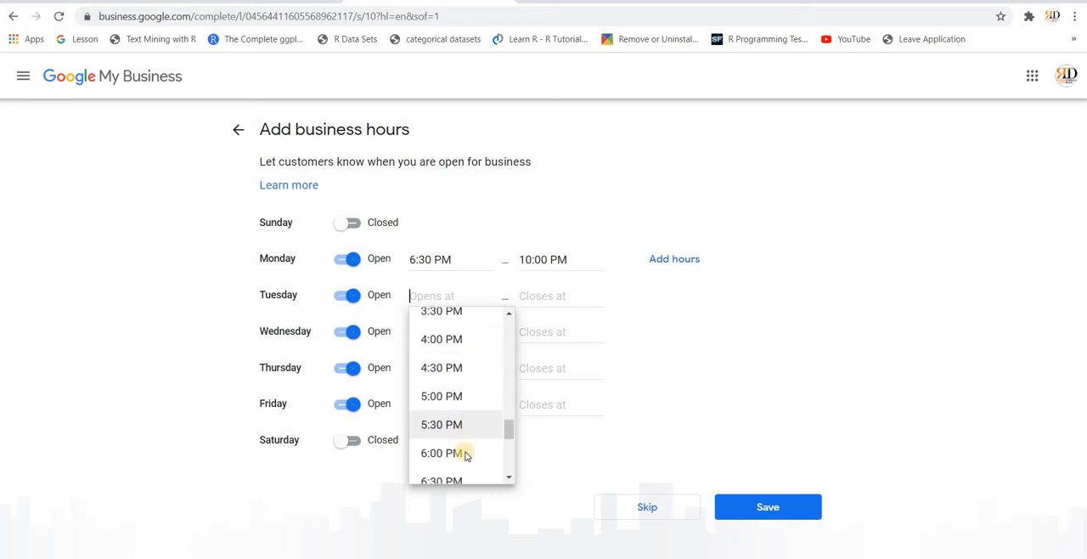
pyautogui.scroll(-1, 465, 459)
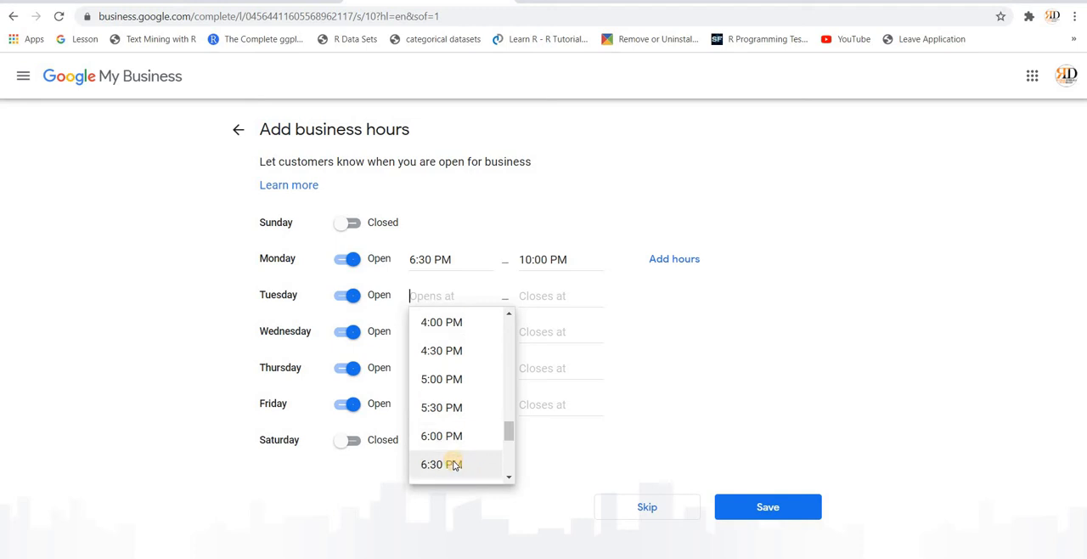
pyautogui.click(449, 464)
# Step: Set Tuesday's closing time to 10:00 PM in the business hours
pyautogui.click(550, 297)
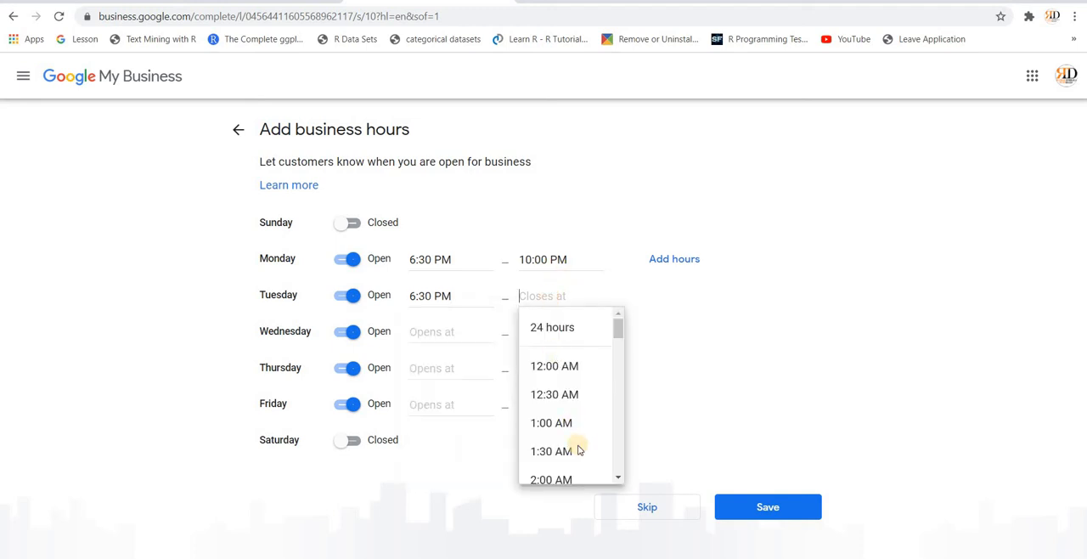
pyautogui.scroll(-2, 577, 448)
pyautogui.scroll(-7, 578, 450)
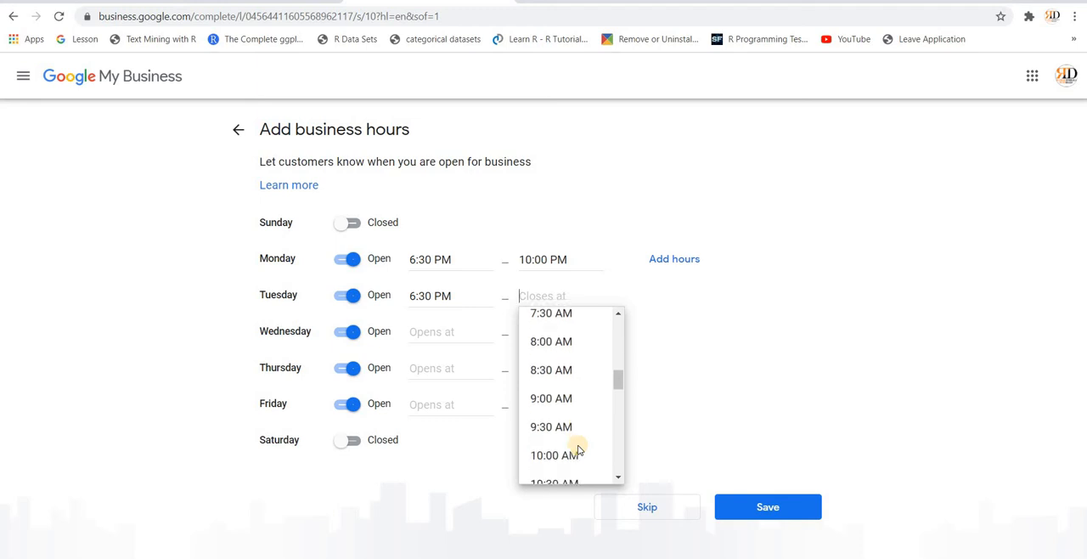
pyautogui.scroll(-4, 579, 450)
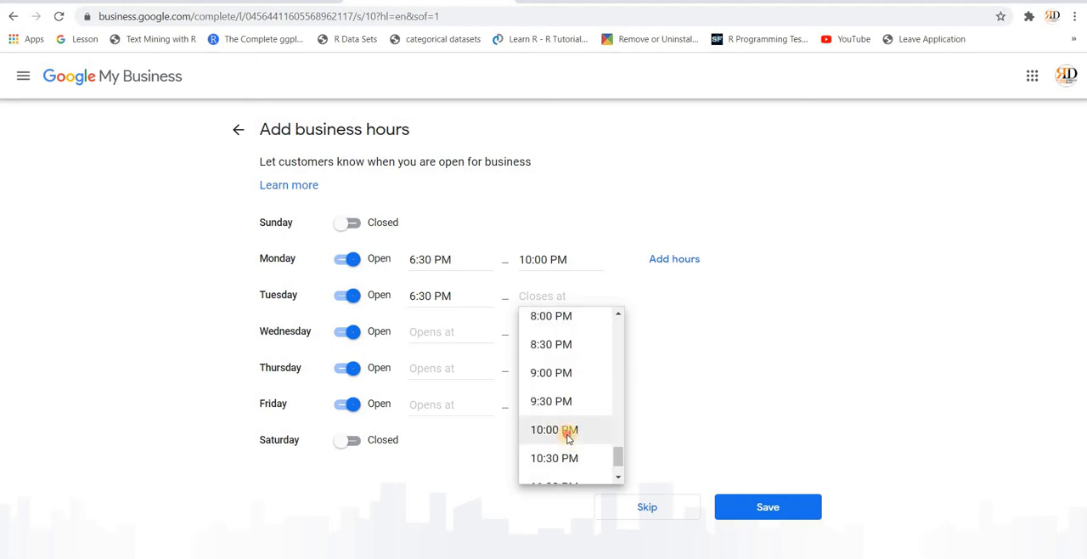
pyautogui.click(569, 435)
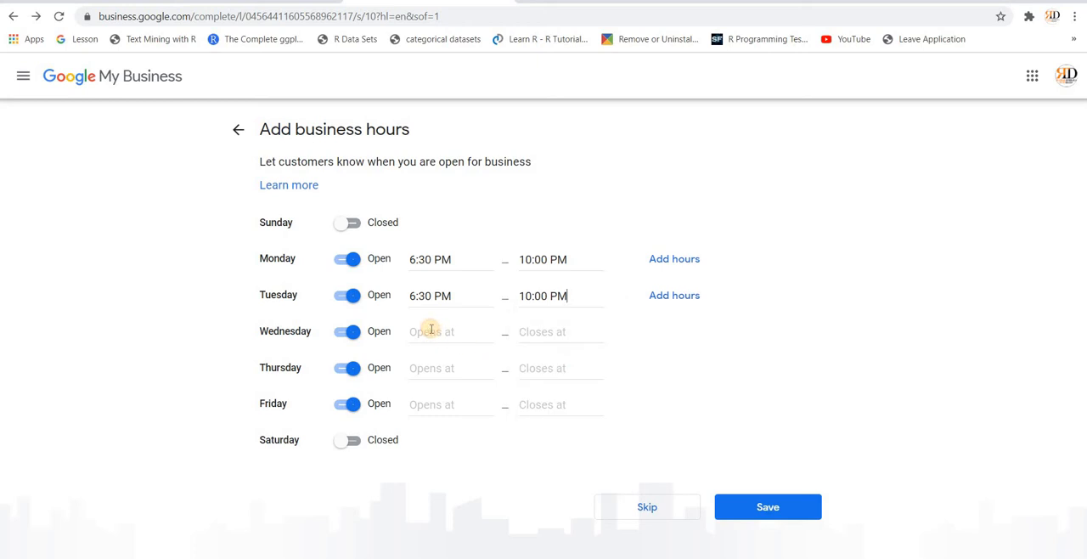
# Step: Set Wednesday's opening time to 6:00 PM in the business hours
pyautogui.click(432, 332)
pyautogui.scroll(-4, 472, 448)
pyautogui.scroll(-7, 473, 449)
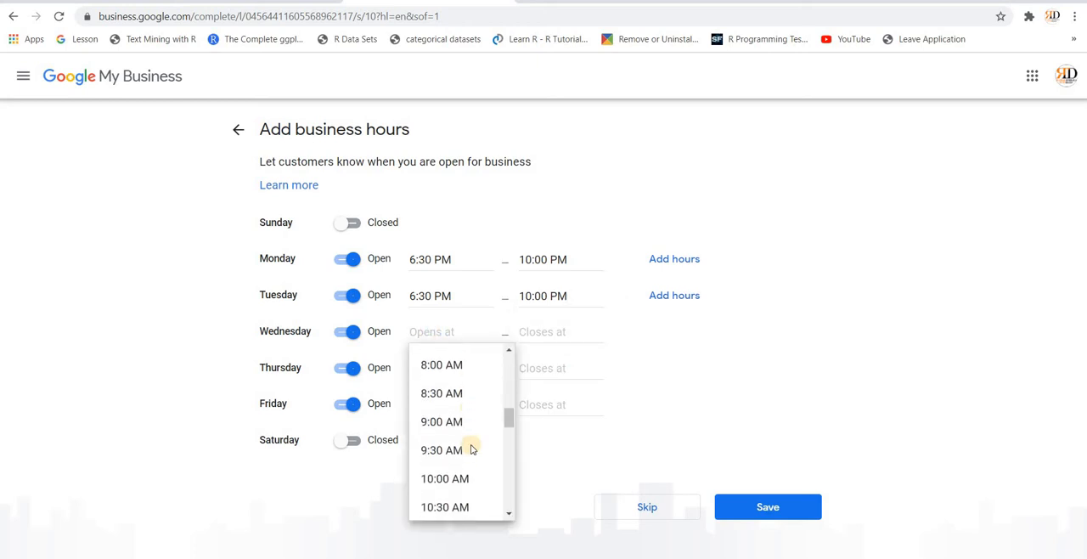
pyautogui.scroll(-1, 472, 448)
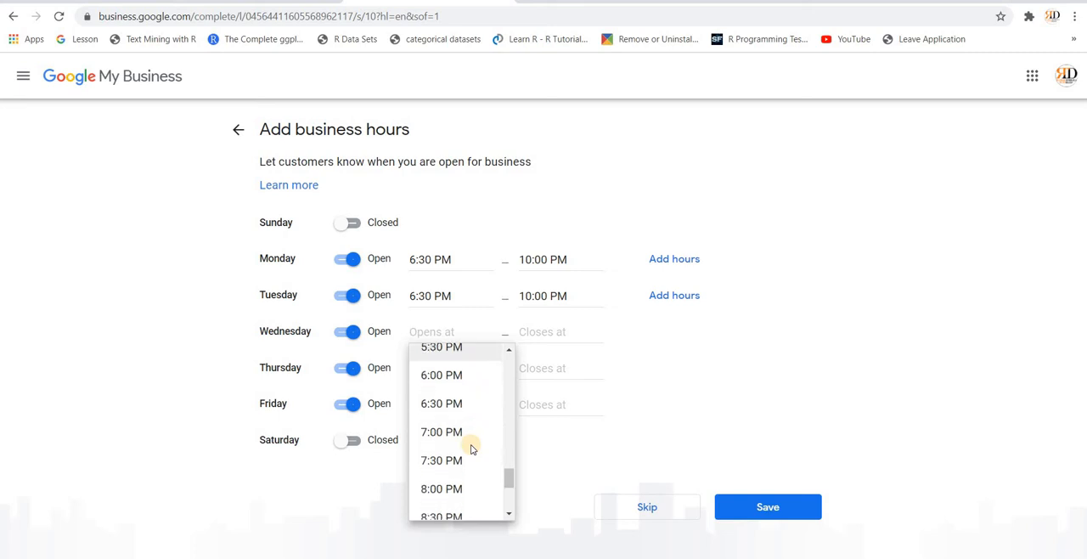
pyautogui.scroll(1, 473, 449)
pyautogui.click(435, 397)
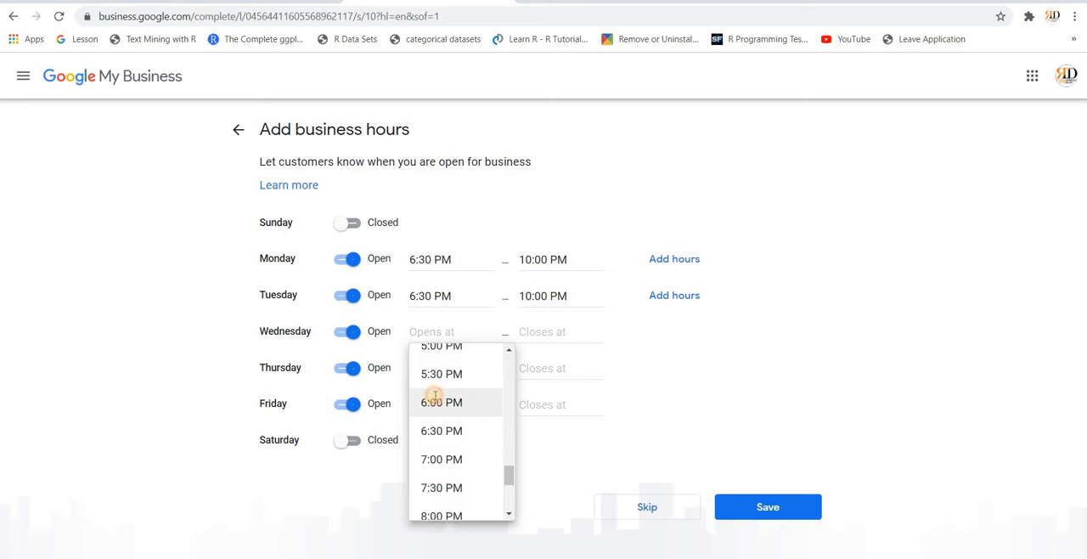
# Step: Set Wednesday's closing time to 10:00 PM in the business hours
pyautogui.click(545, 328)
pyautogui.scroll(-7, 591, 493)
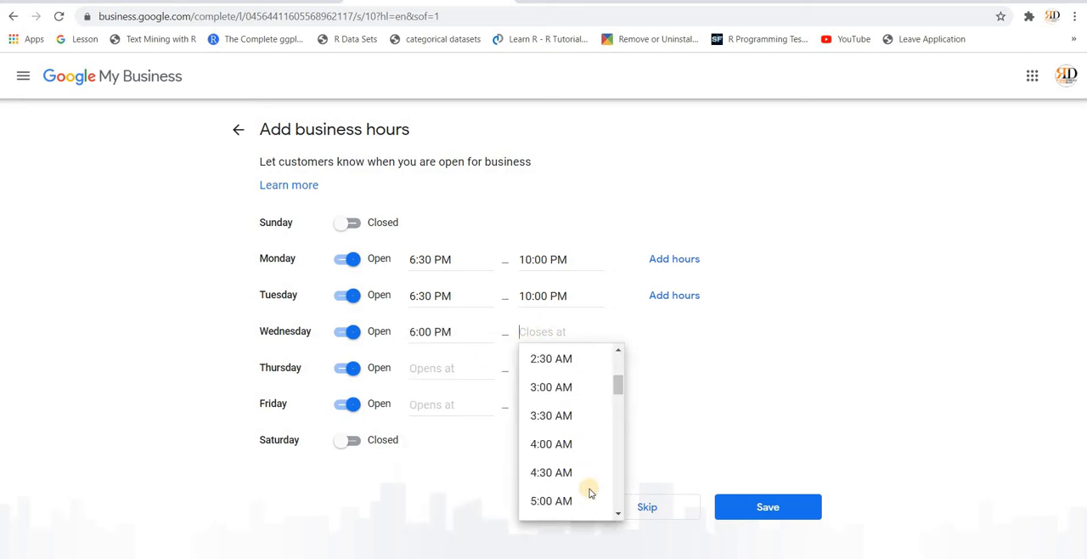
pyautogui.scroll(-5, 590, 493)
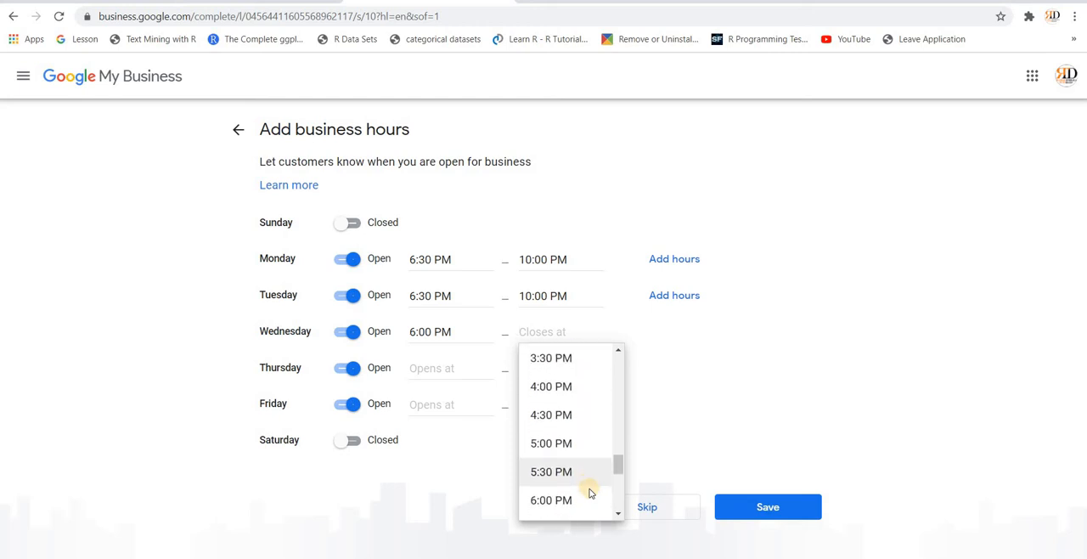
pyautogui.scroll(-1, 589, 489)
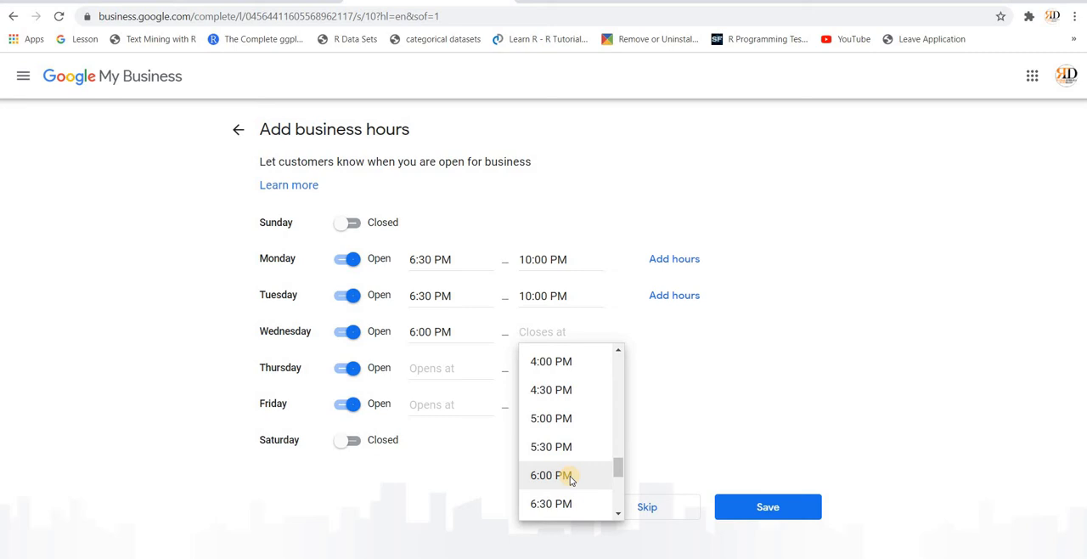
pyautogui.scroll(-3, 570, 480)
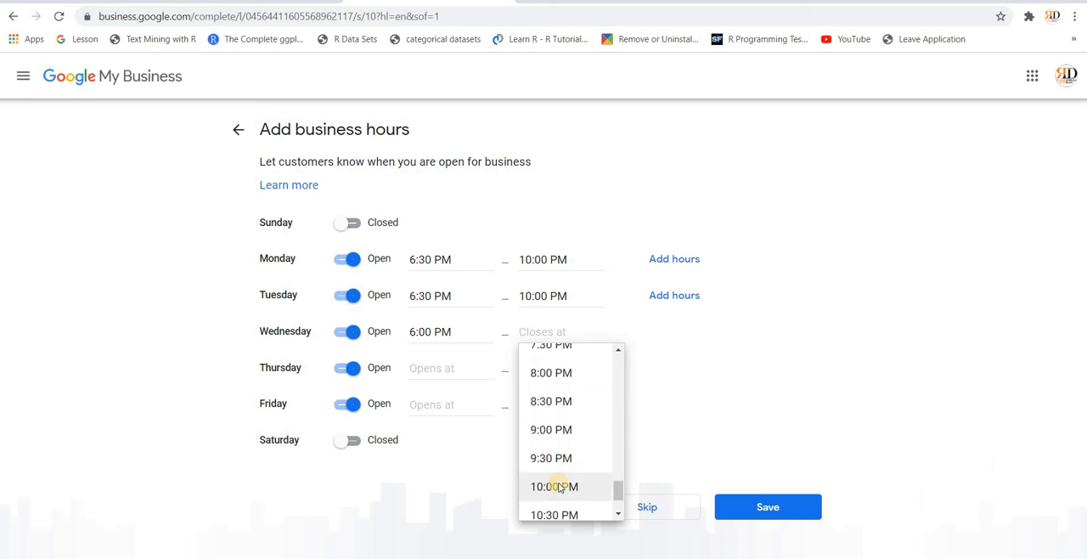
pyautogui.click(555, 485)
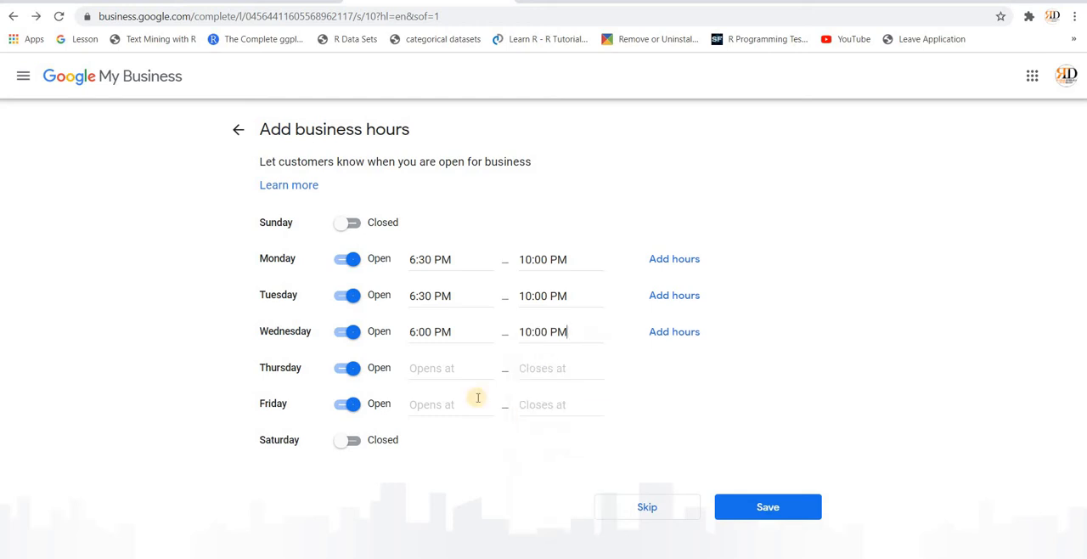
# Step: Set Thursday's opening time to 6:30 PM in the business hours
pyautogui.click(430, 367)
pyautogui.scroll(-6, 491, 508)
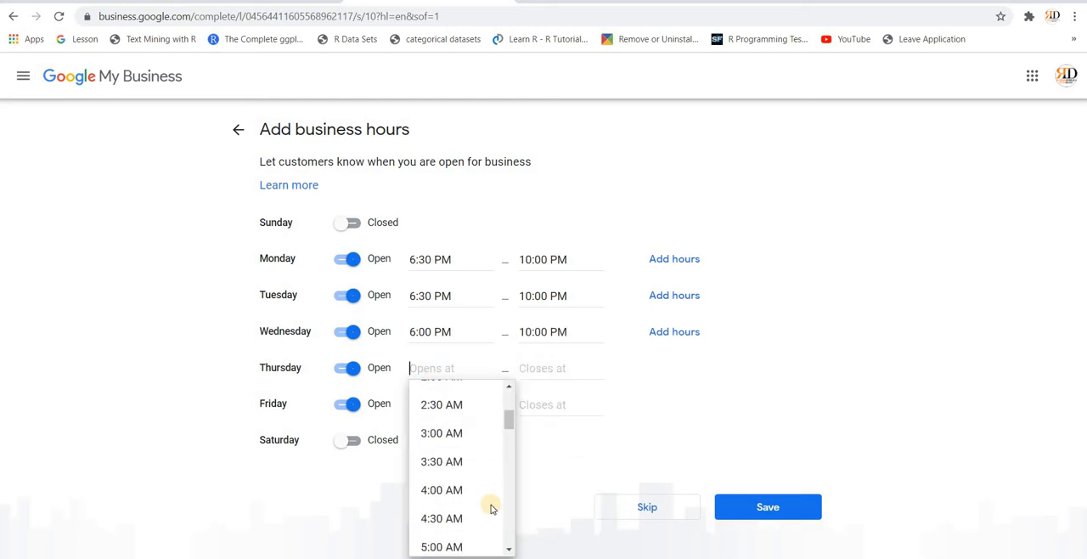
pyautogui.scroll(-2, 491, 508)
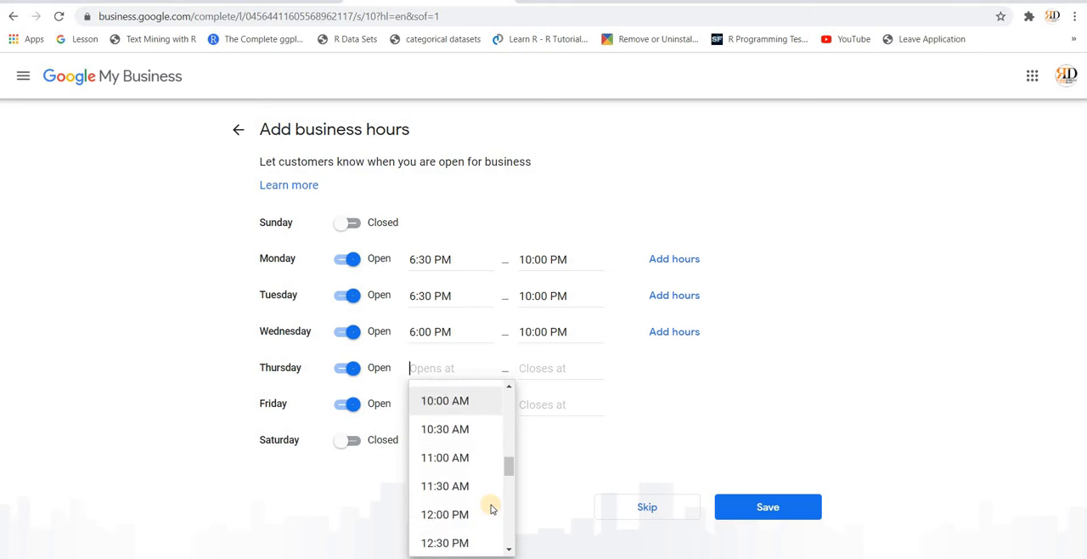
pyautogui.scroll(-1, 491, 508)
pyautogui.scroll(-4, 491, 508)
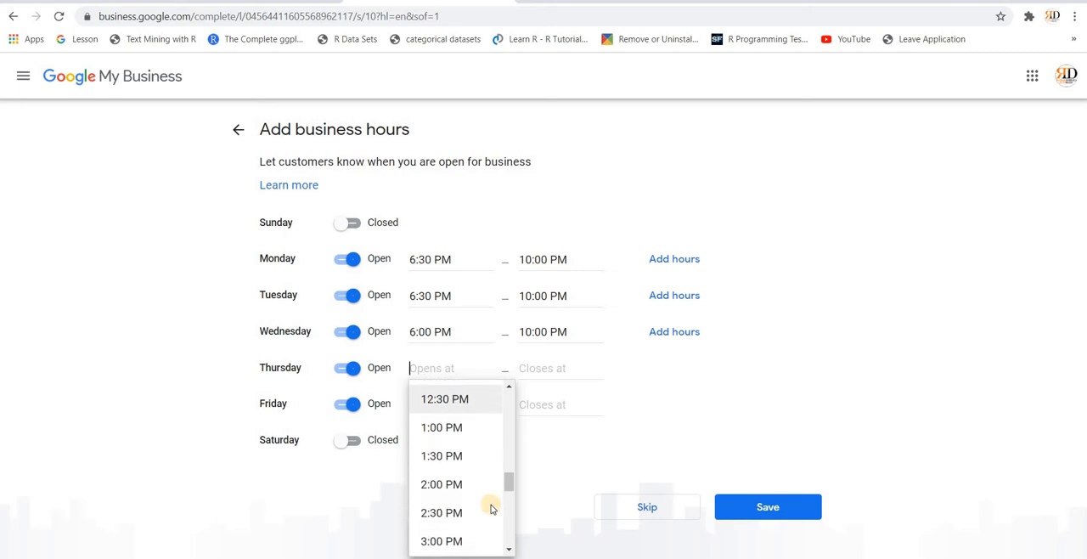
pyautogui.scroll(-1, 491, 508)
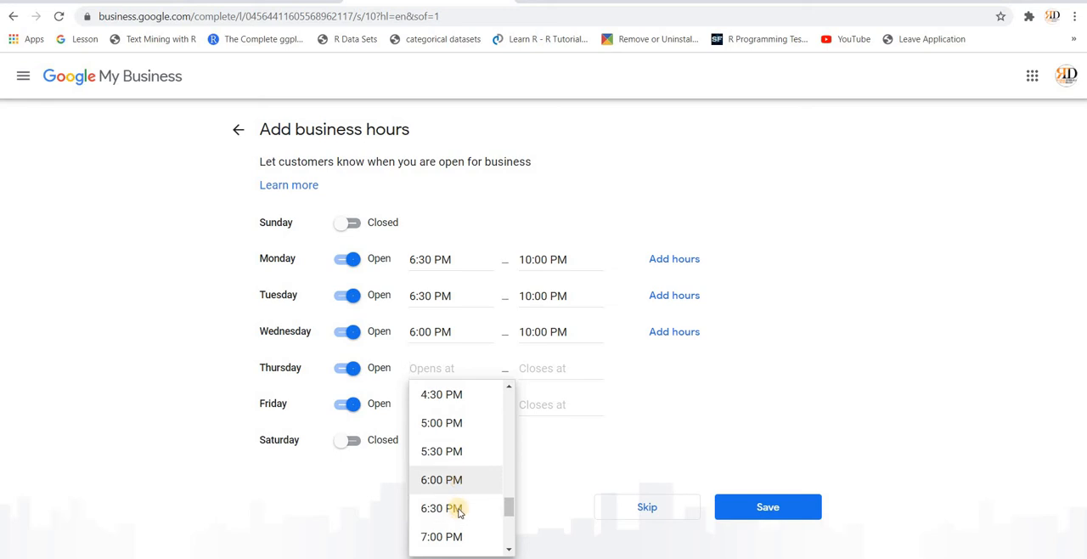
pyautogui.click(459, 508)
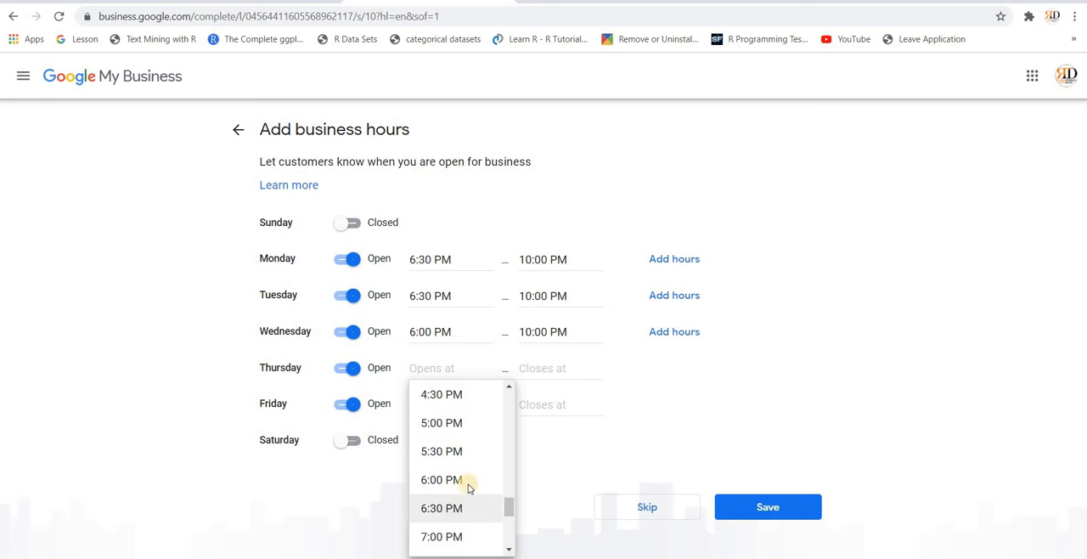
# Step: Set Thursday's closing time to 10:00 PM in the business hours
pyautogui.click(550, 370)
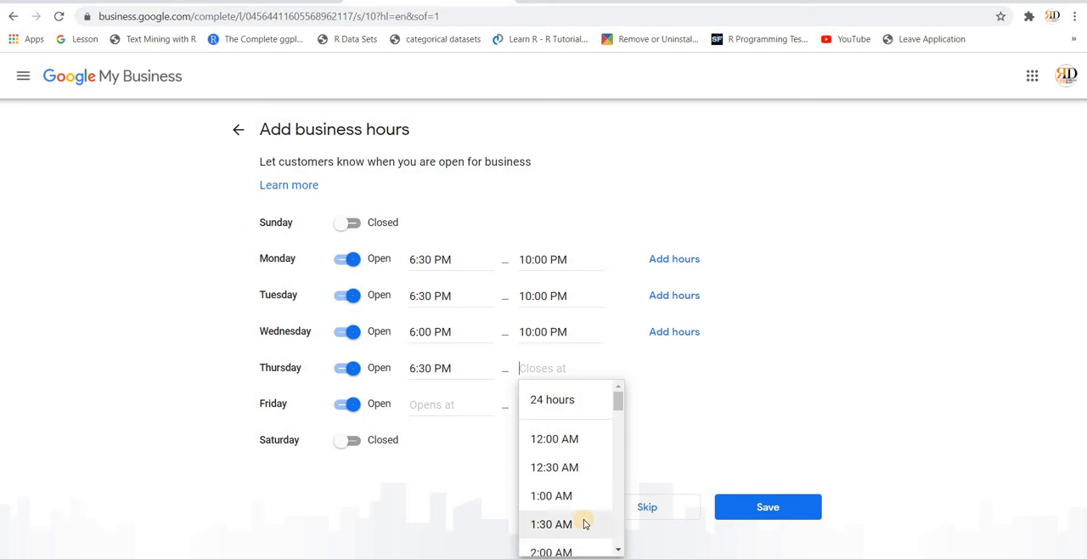
pyautogui.scroll(-6, 585, 524)
pyautogui.scroll(-5, 584, 524)
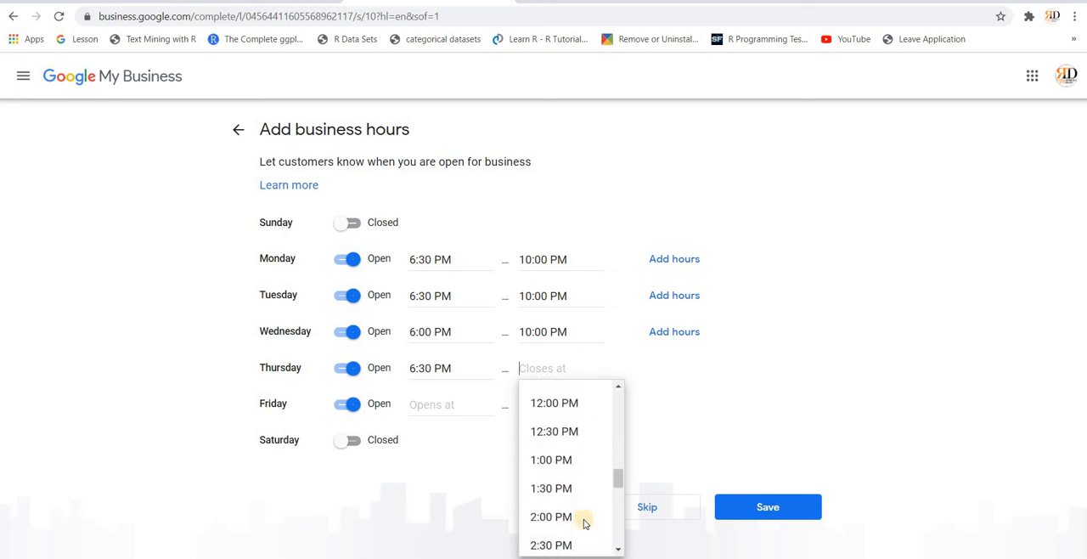
pyautogui.scroll(-3, 584, 524)
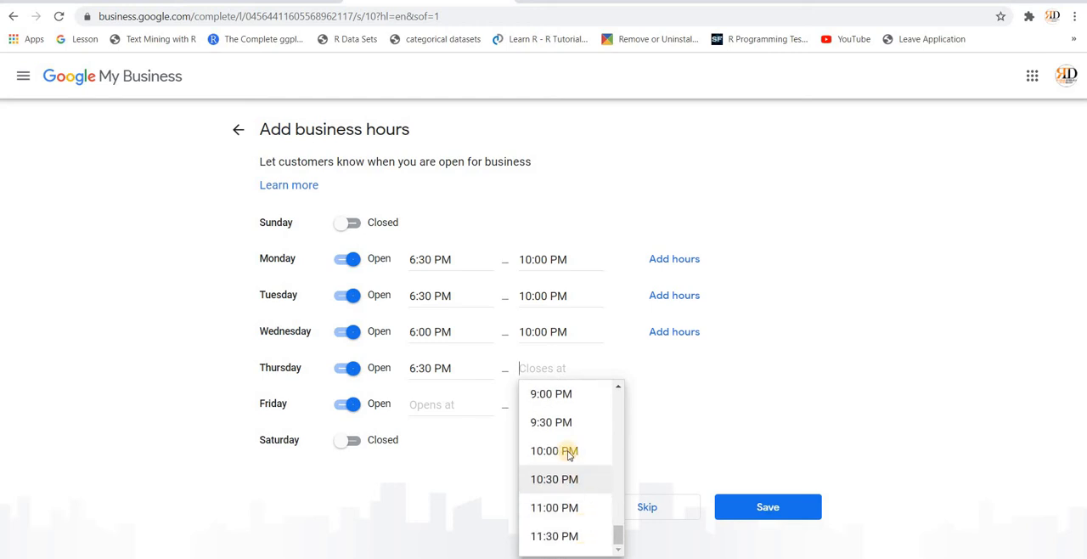
pyautogui.click(566, 451)
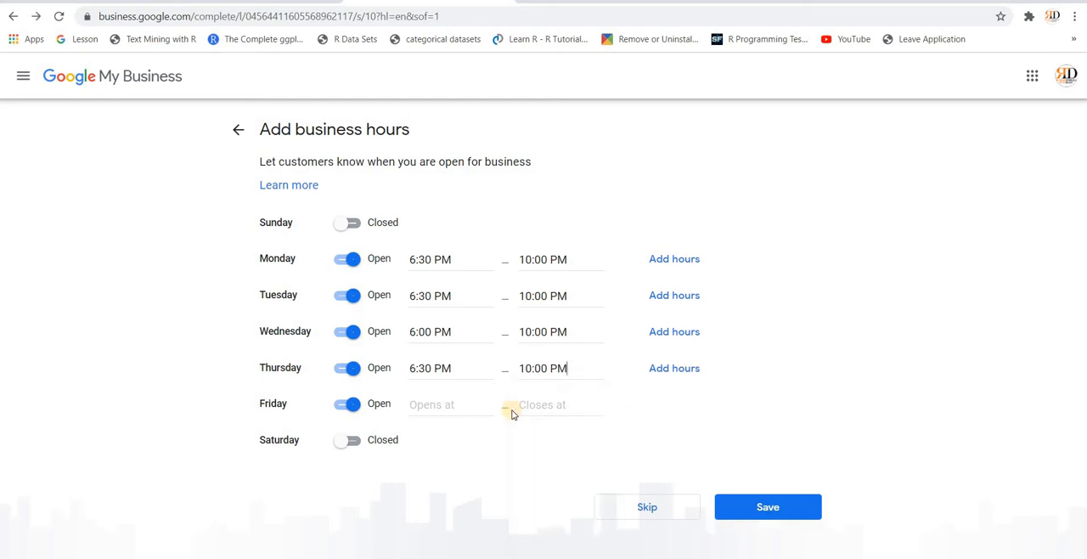
# Step: Set Friday's opening time to 6:30 PM in the business hours
pyautogui.click(451, 406)
pyautogui.scroll(-5, 484, 495)
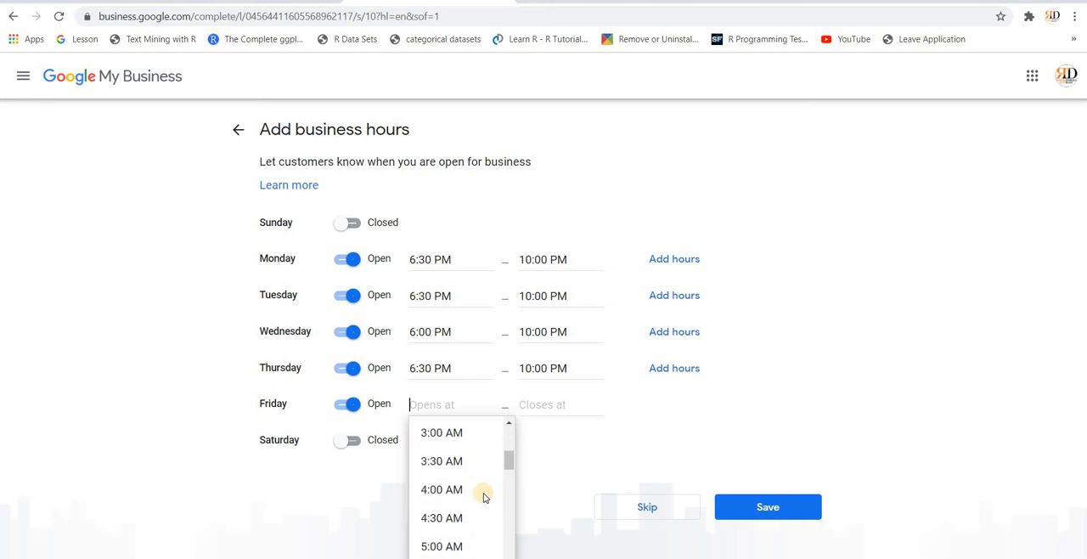
pyautogui.scroll(-5, 484, 497)
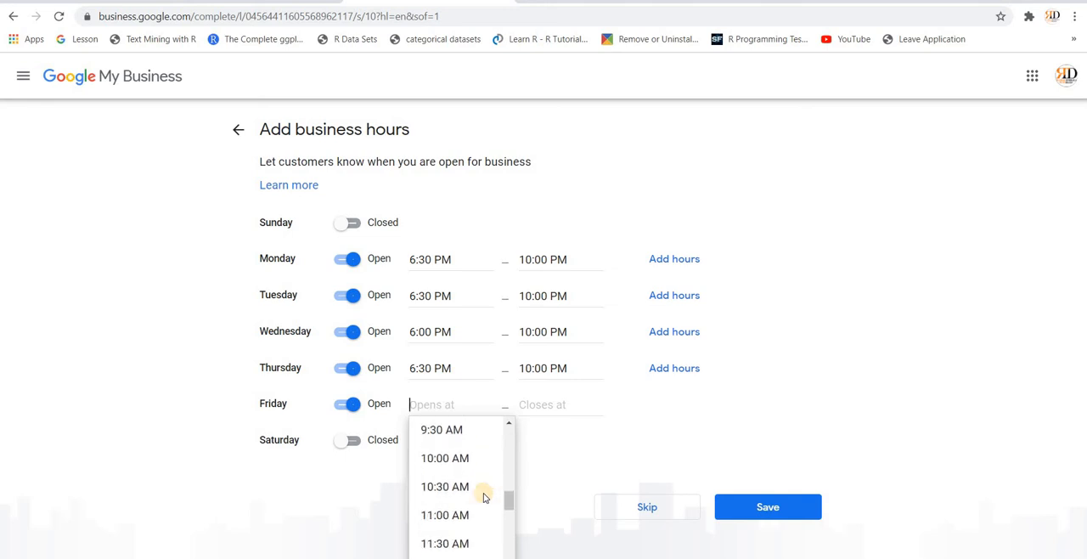
pyautogui.scroll(-4, 483, 497)
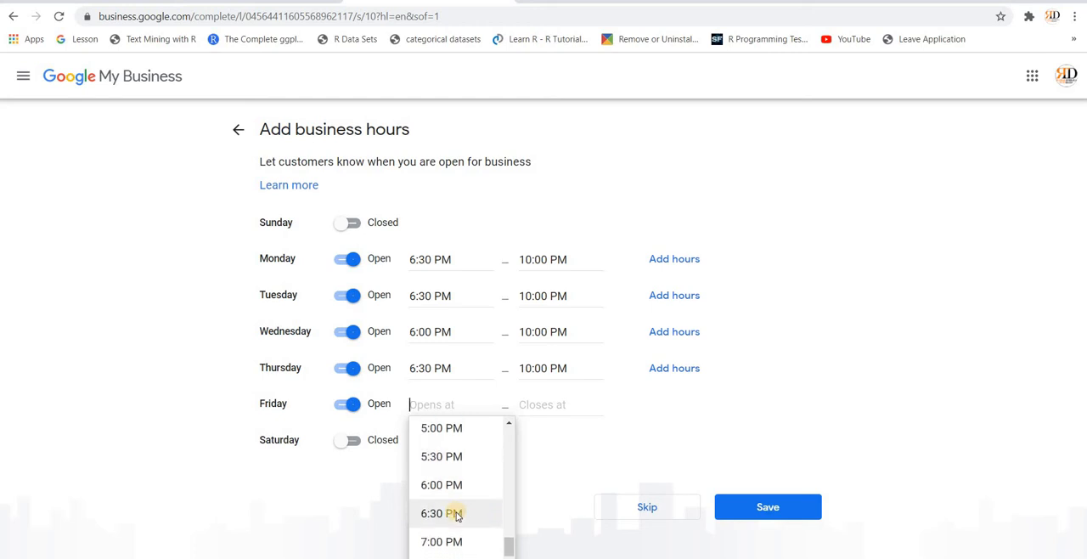
pyautogui.click(456, 514)
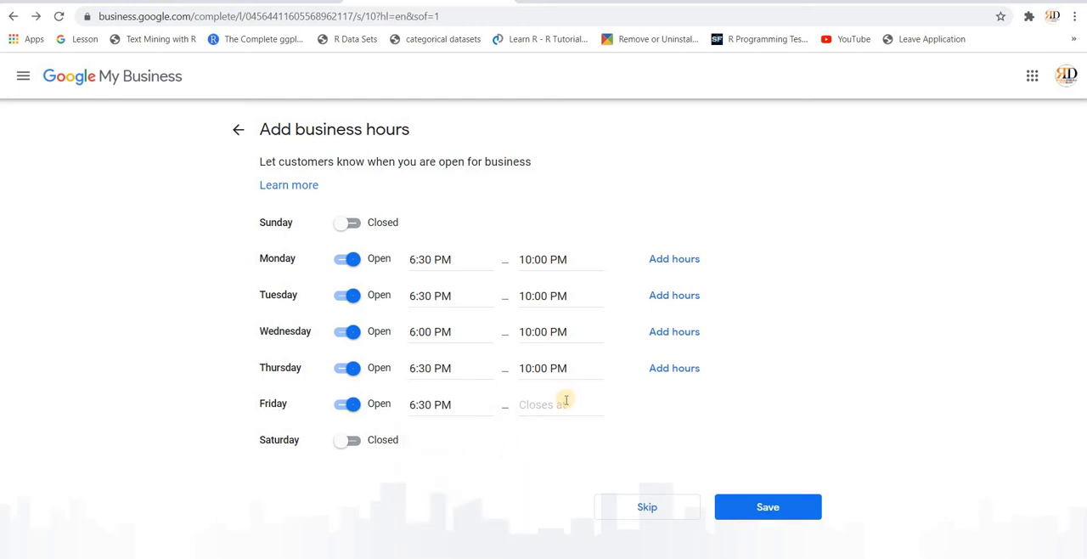
# Step: Set Friday's closing time to 10:00 PM and save the business hours
pyautogui.click(565, 399)
pyautogui.scroll(-3, 563, 504)
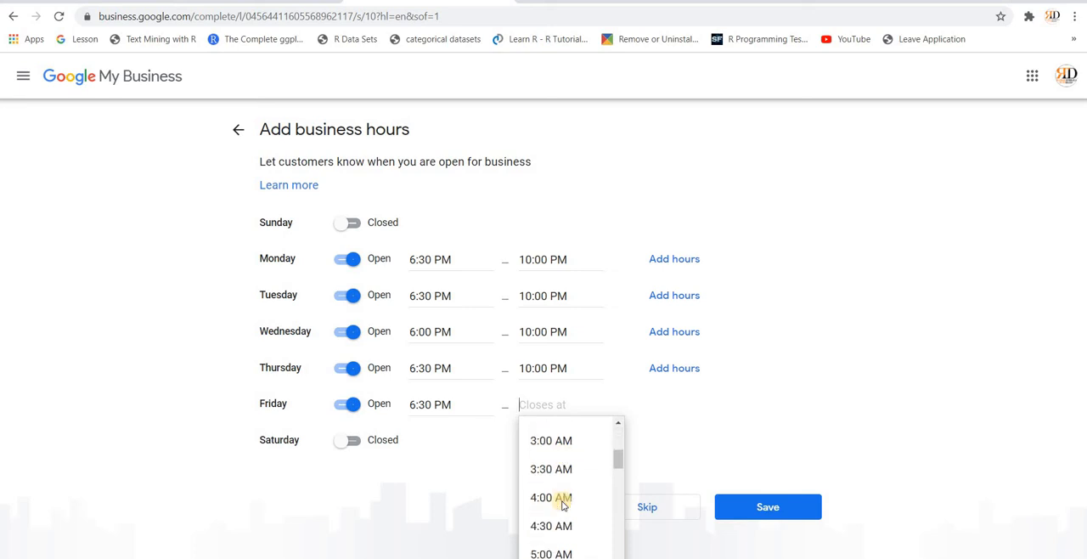
pyautogui.scroll(-5, 563, 506)
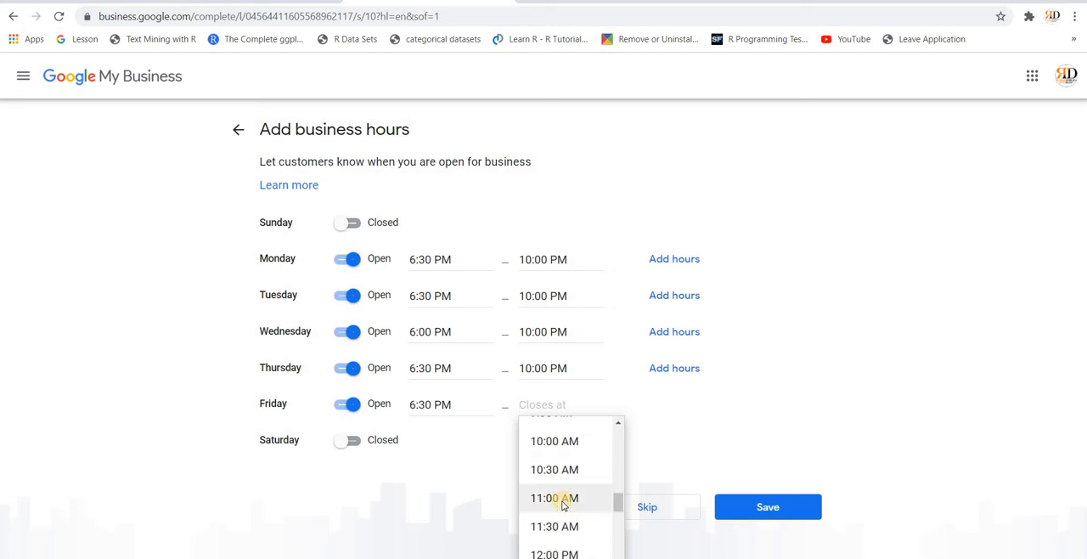
pyautogui.scroll(-4, 562, 506)
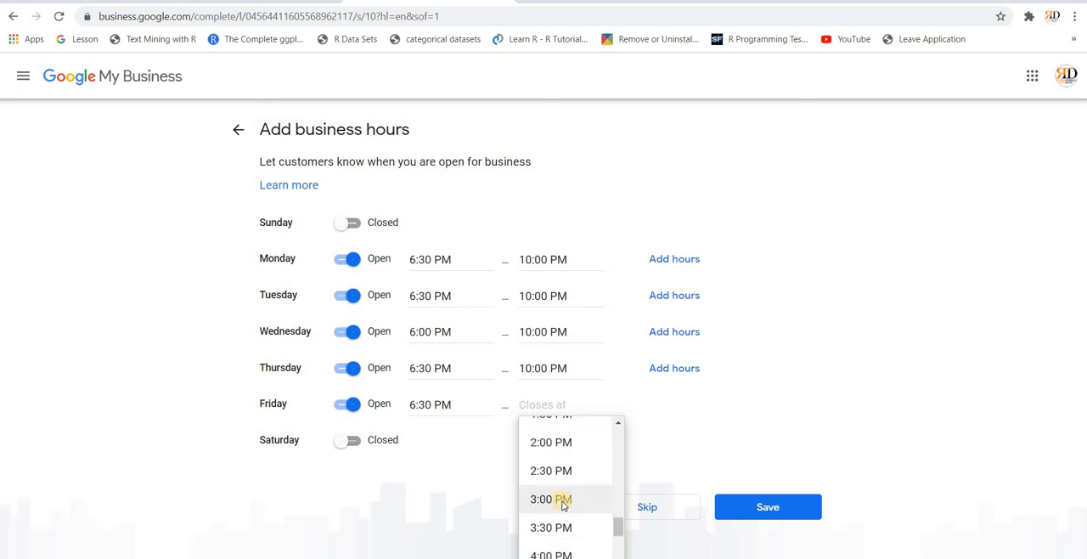
pyautogui.scroll(-4, 562, 505)
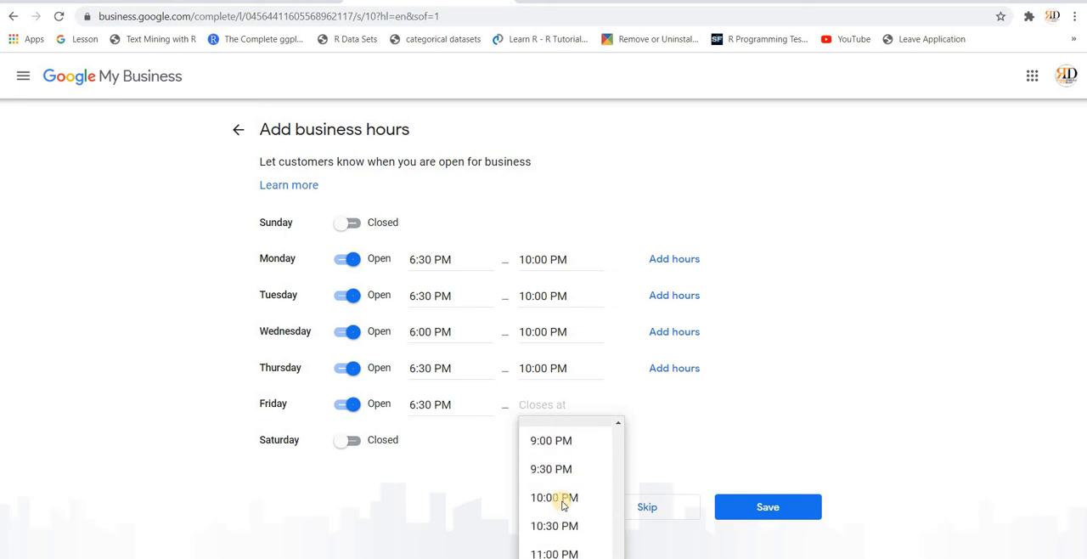
pyautogui.click(560, 500)
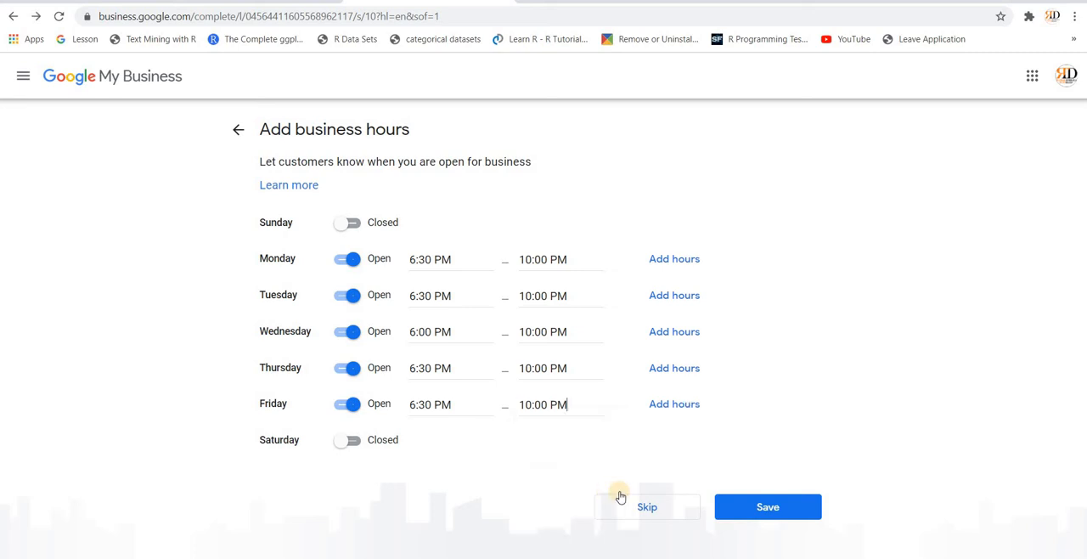
pyautogui.click(755, 508)
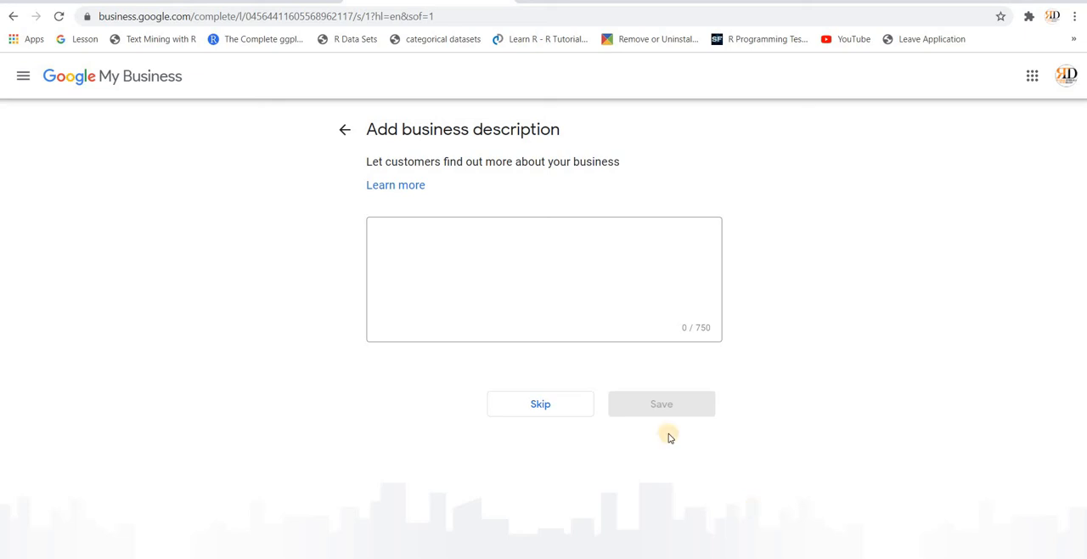
# Step: Begin the business description with "We at RD Digital Marketing academy"
pyautogui.click(460, 242)
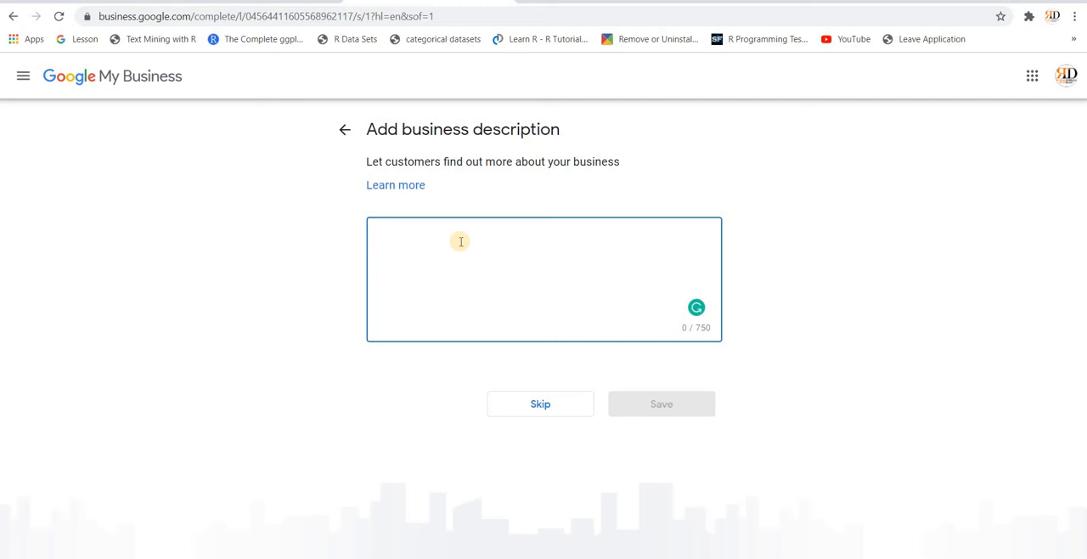
pyautogui.write('We')
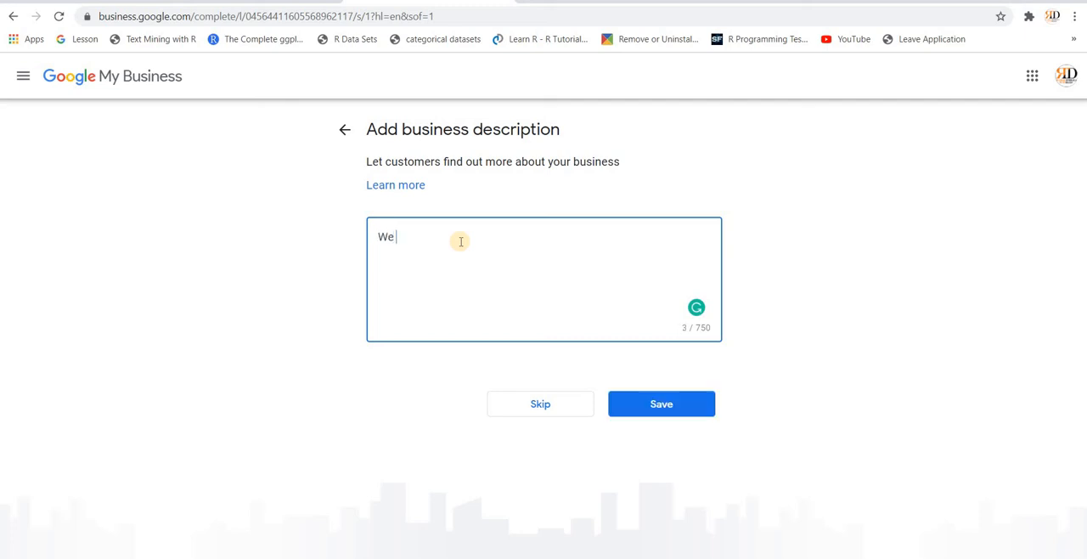
pyautogui.write(' at RD Digital Market')
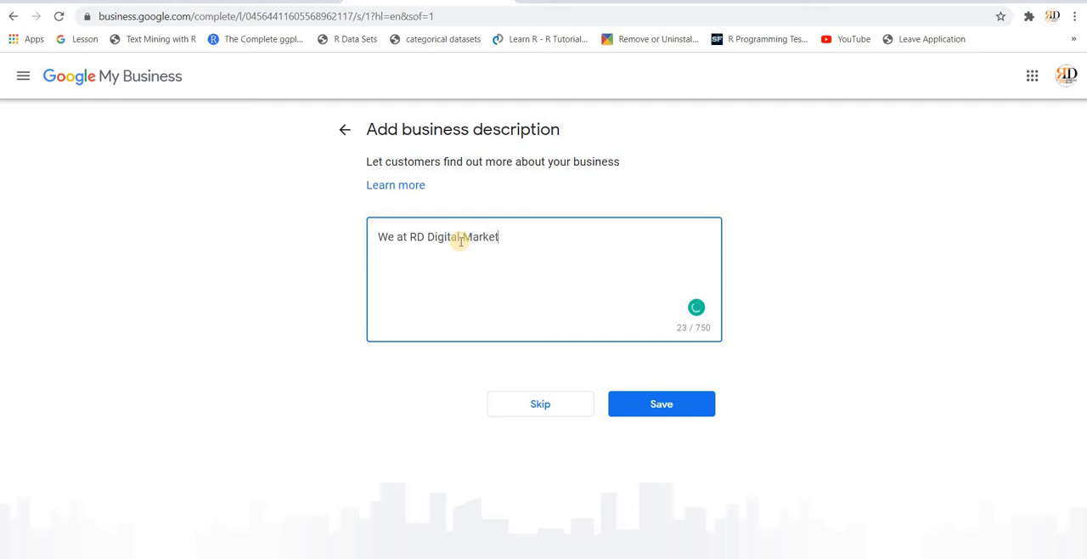
pyautogui.write('ing academy provide trai')
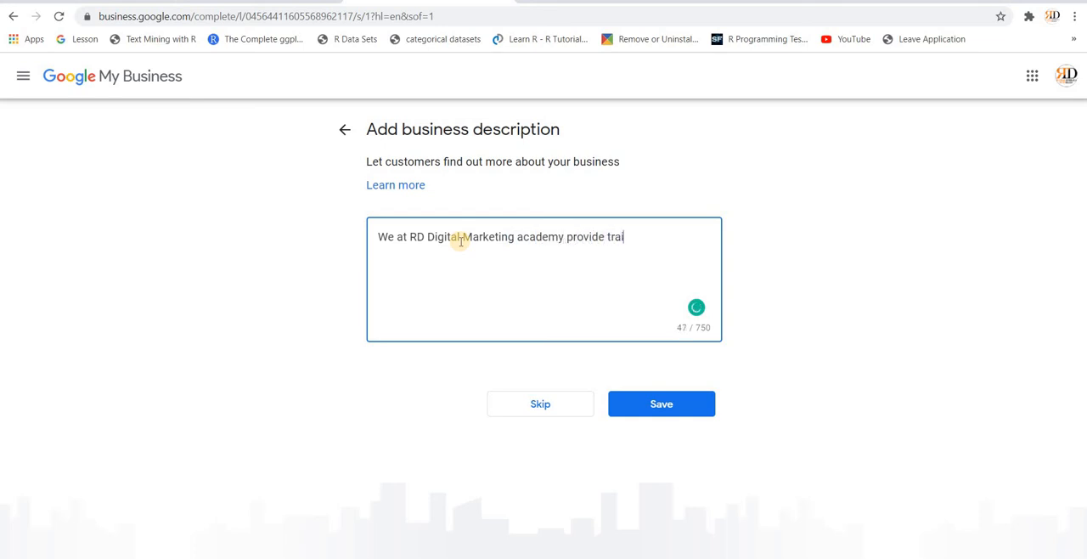
pyautogui.write('ning and consulti')
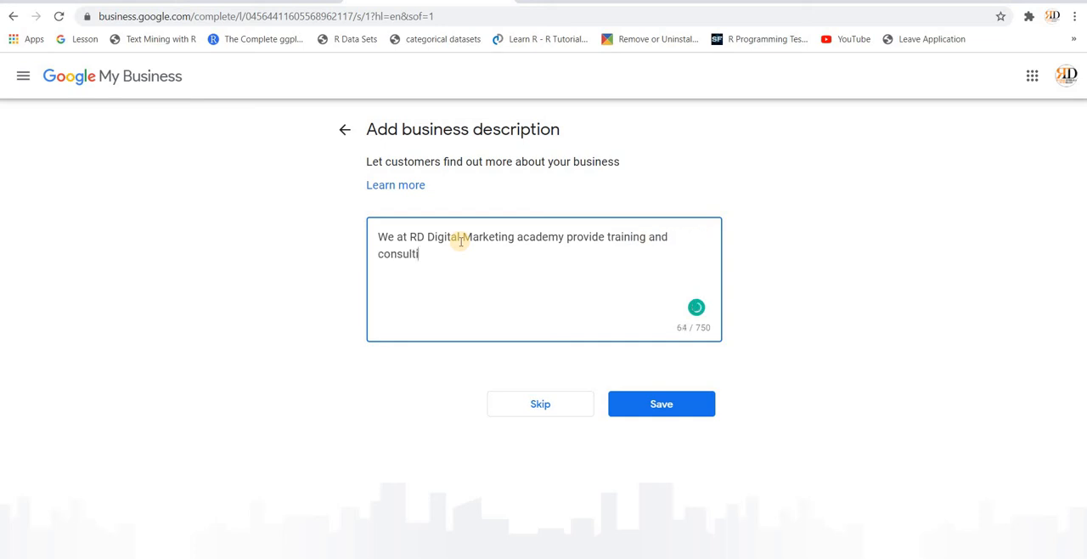
pyautogui.write('ng for small and medium')
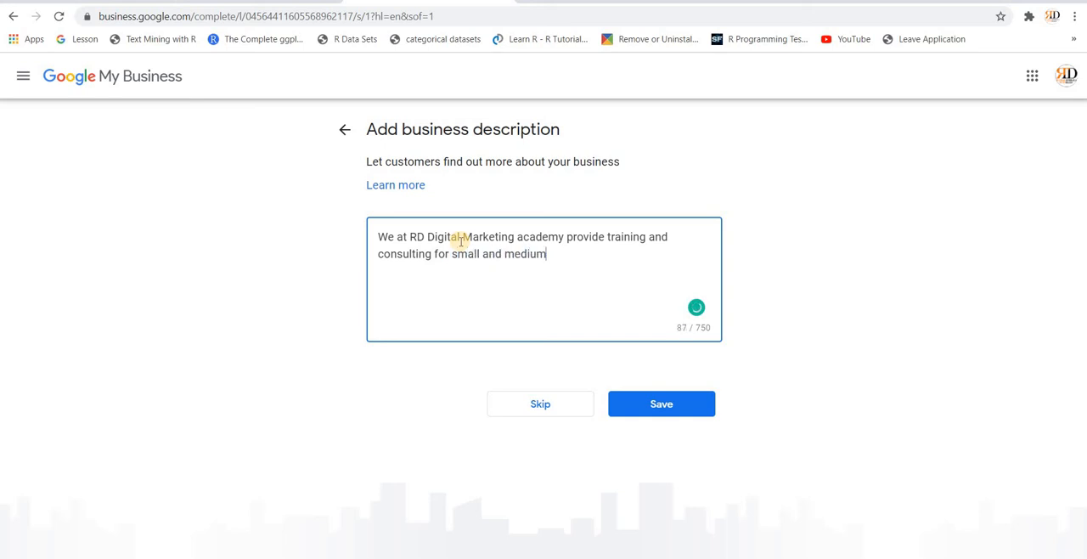
pyautogui.write(' size businesses')
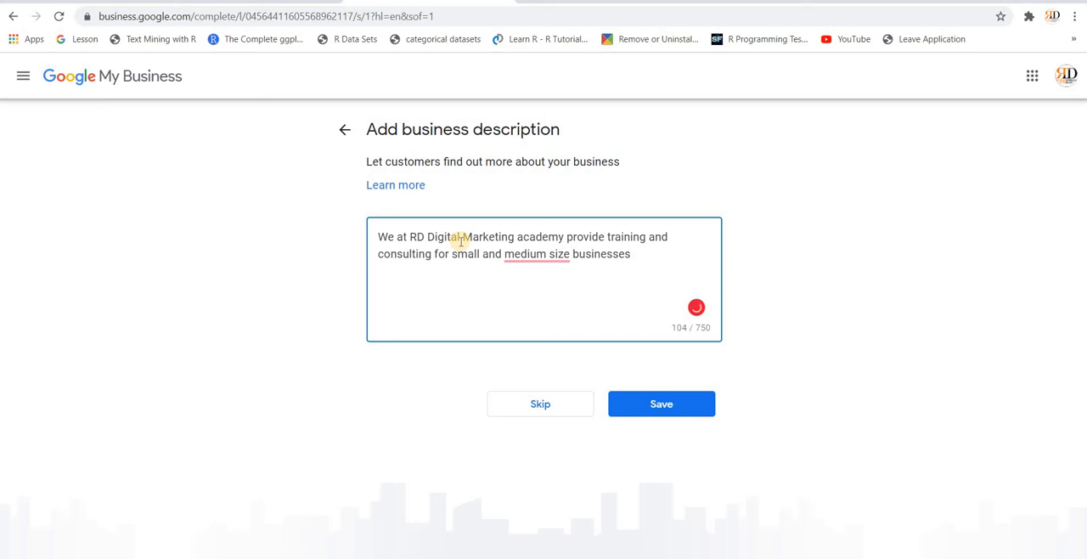
pyautogui.write(' for building thei')
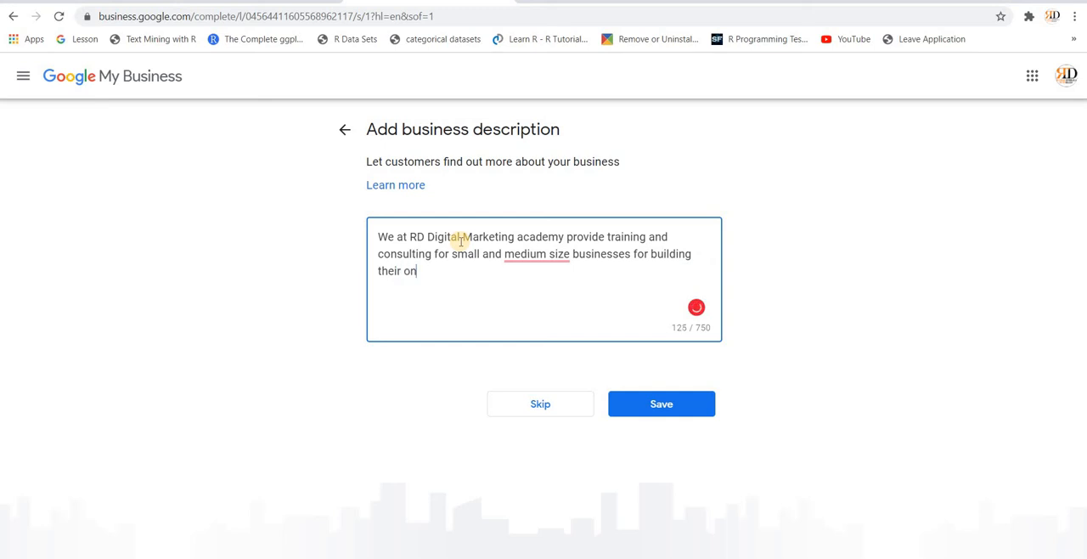
pyautogui.write('r online and digital pre')
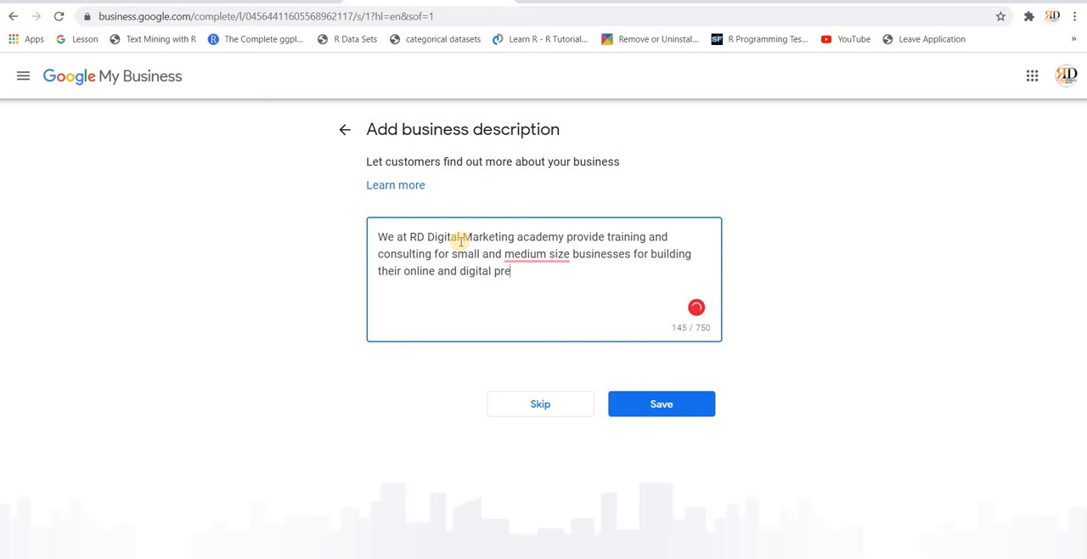
pyautogui.write('sence. You can c')
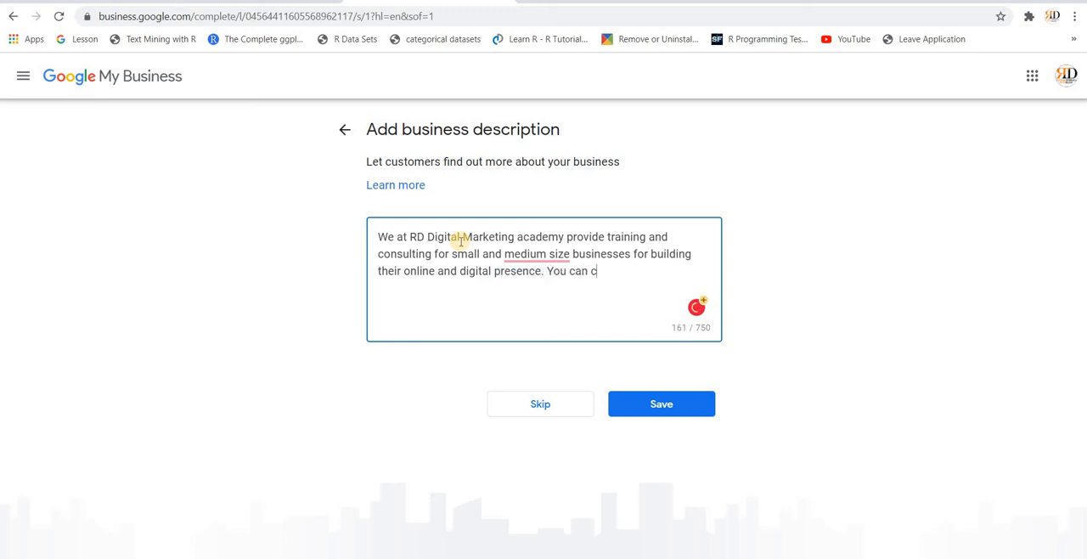
pyautogui.write('ontact us for website')
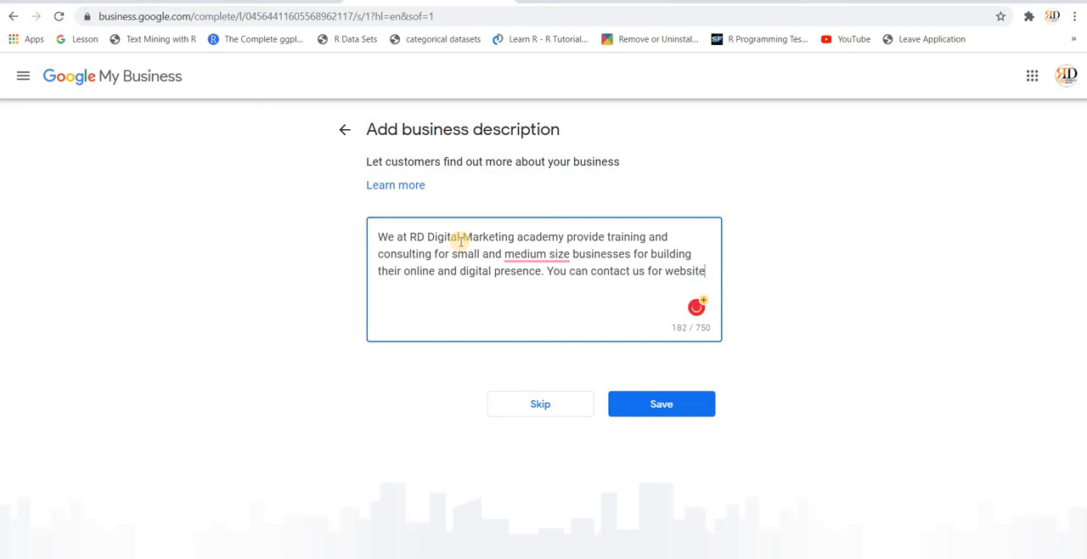
pyautogui.write(' buildin')
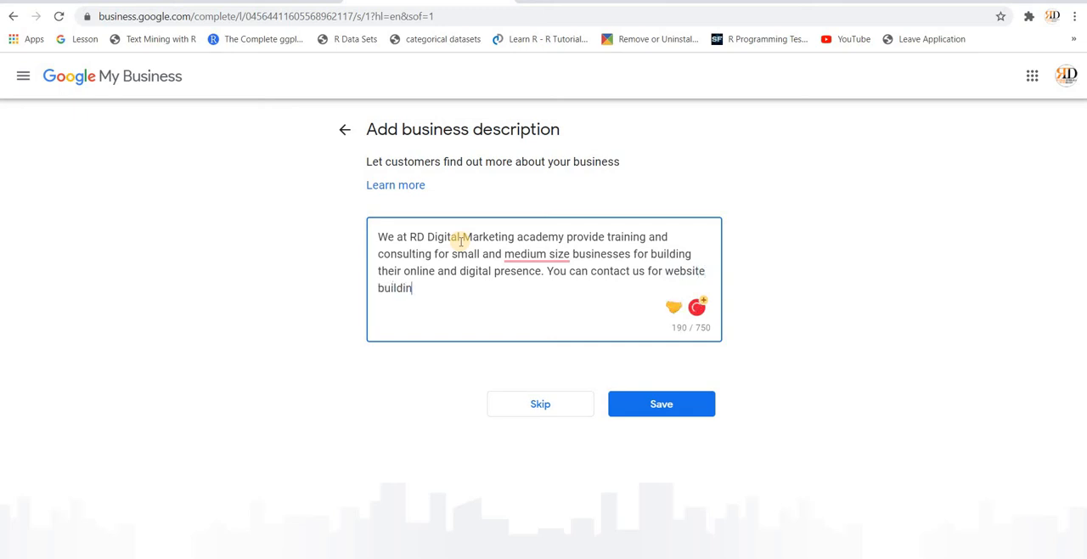
pyautogui.write('g, social media ma')
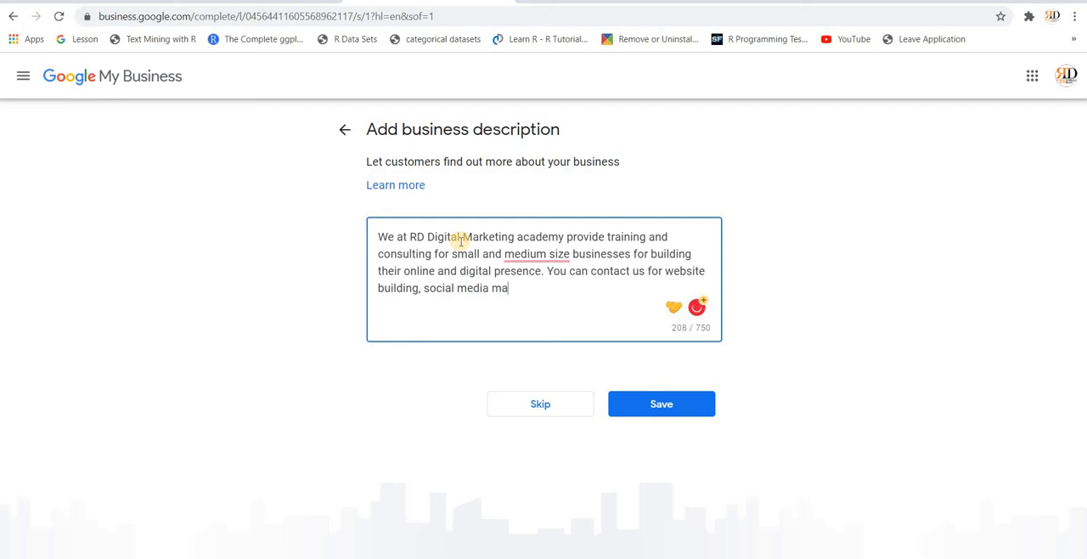
pyautogui.write('rketing, content mark')
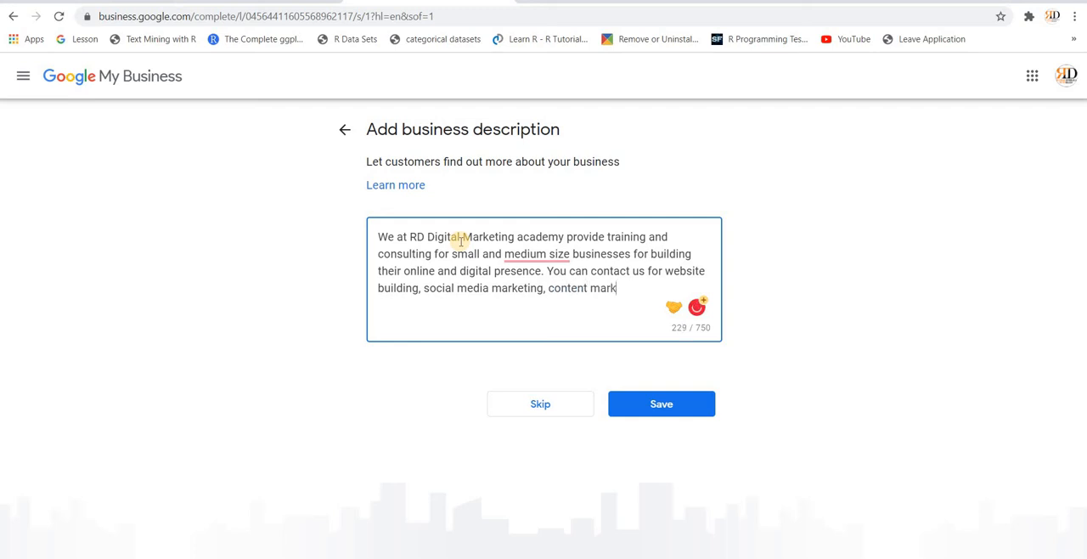
pyautogui.write('eting')
# Step: Complete the second sentence with ", social media marketing, content marketing, SEO and other allied services."
pyautogui.write(', SEO and oth')
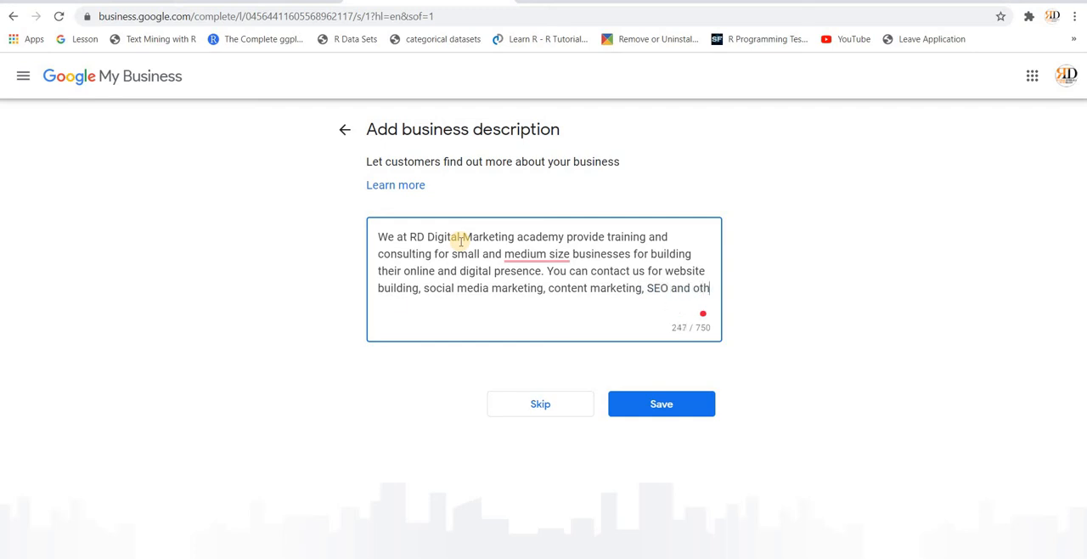
pyautogui.write('er allied servic')
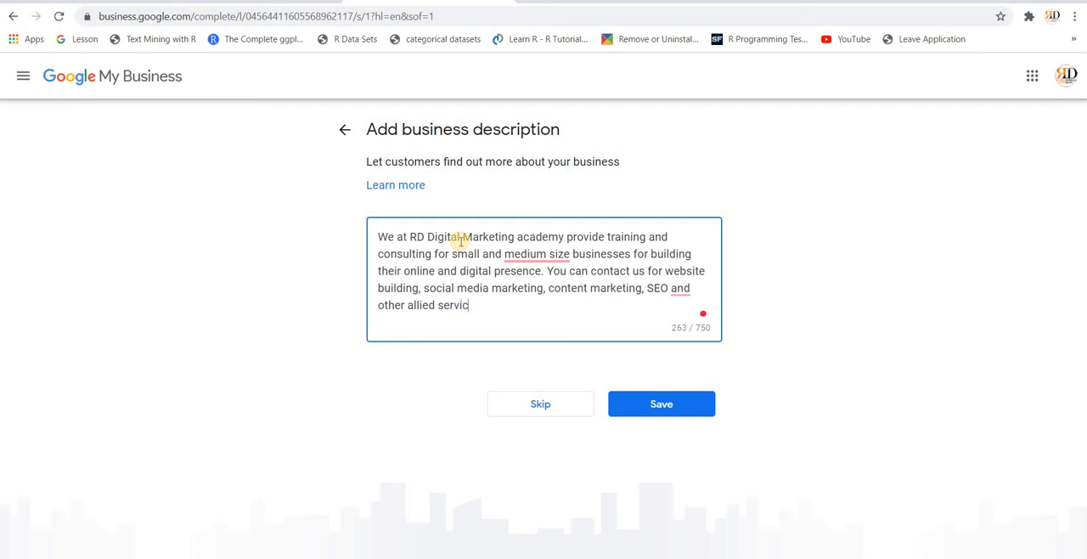
pyautogui.write('es.')
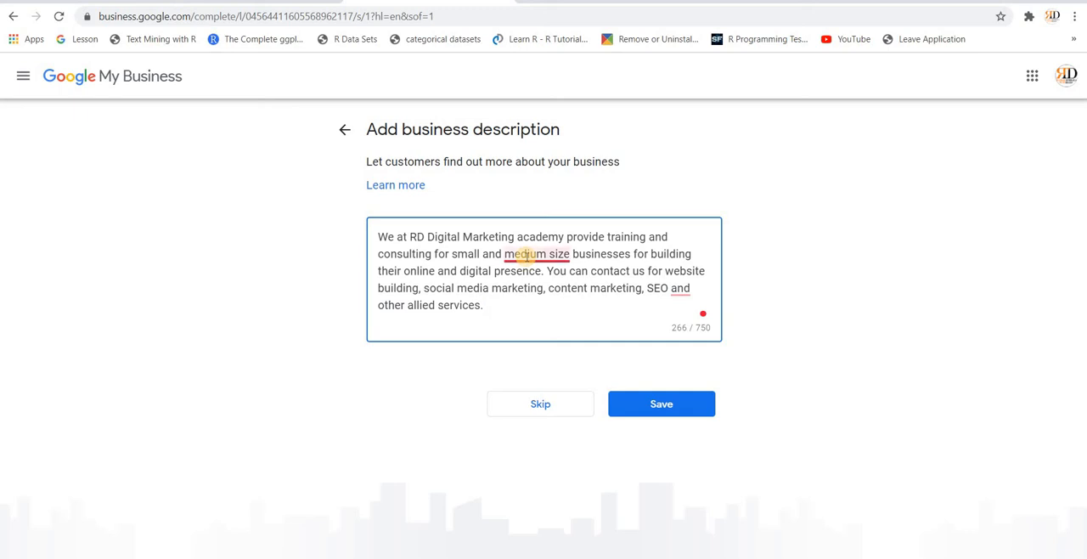
# Step: Apply the suggested corrections "medium-sized" and a comma after "SEO" to the business description, and save it
pyautogui.moveTo(531, 255)
pyautogui.click(539, 294)
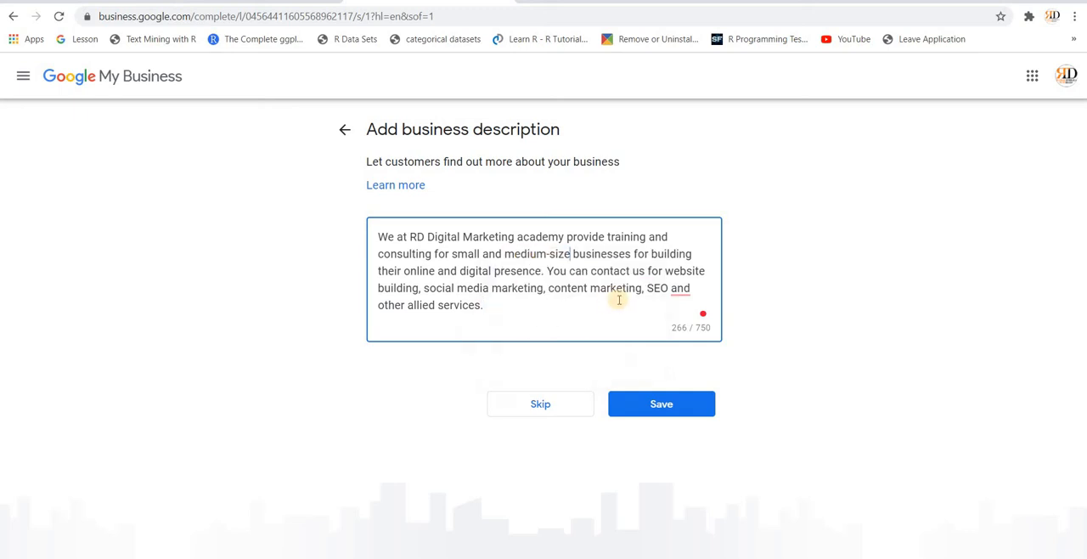
pyautogui.moveTo(677, 293)
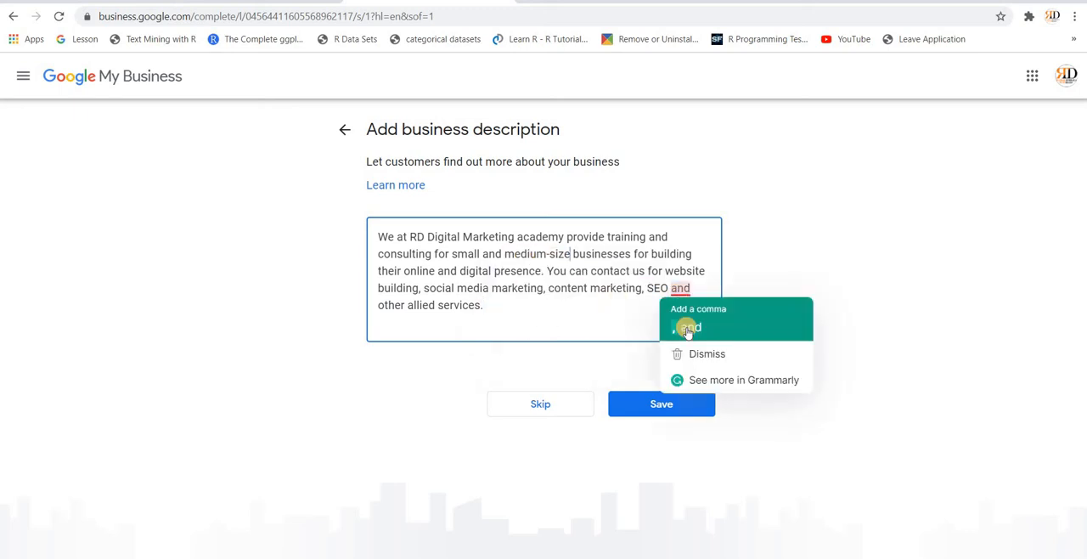
pyautogui.click(686, 326)
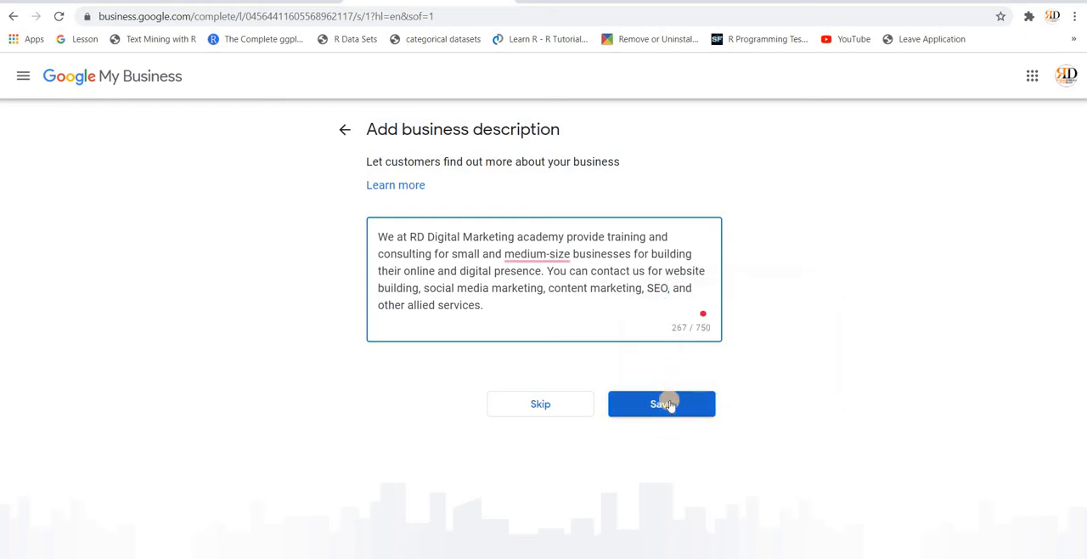
pyautogui.moveTo(546, 256)
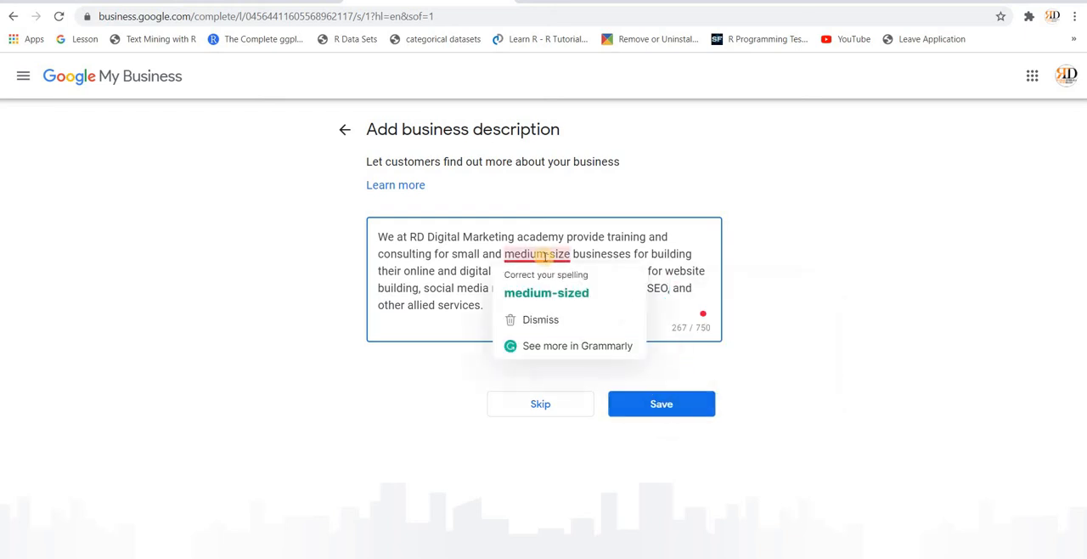
pyautogui.click(544, 289)
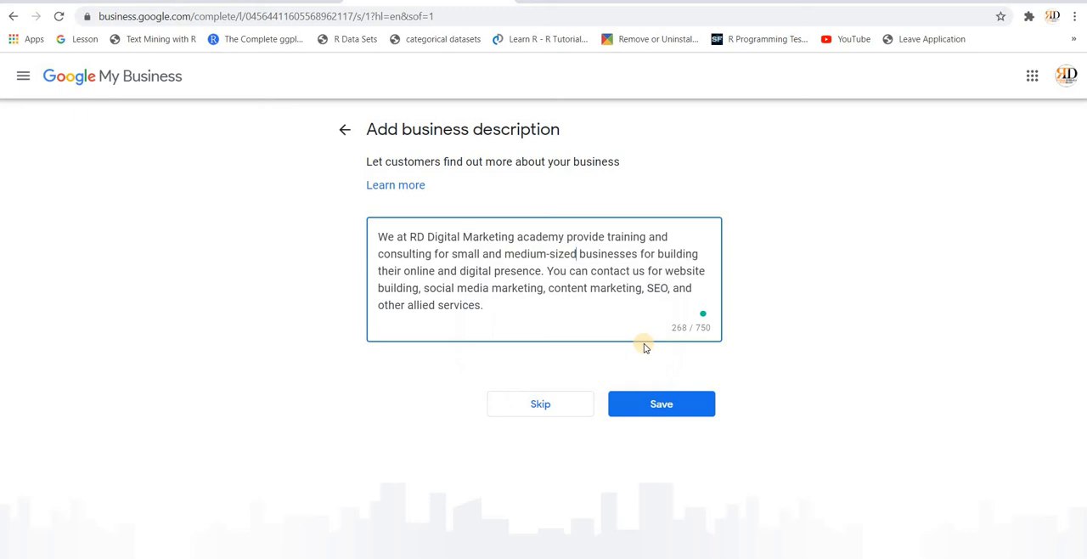
pyautogui.click(663, 405)
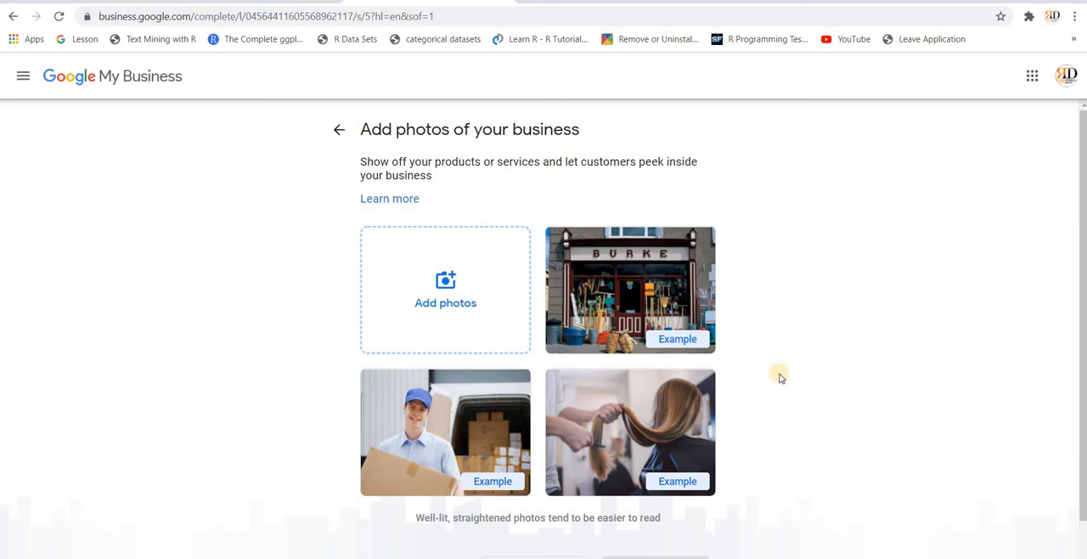
# Step: Skip adding business photos and continue to the business dashboard, accepting the welcome message
pyautogui.scroll(-1, 782, 378)
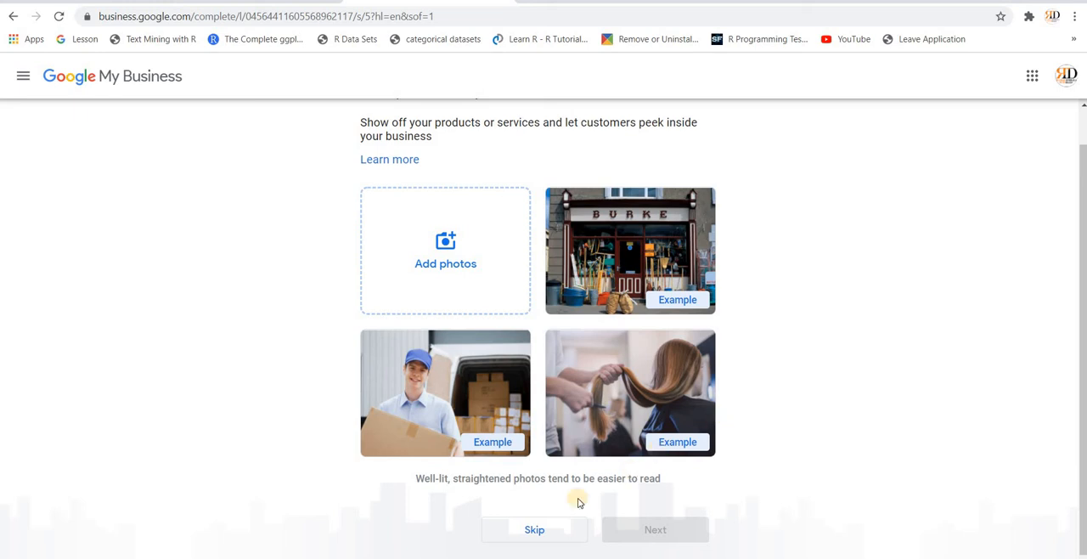
pyautogui.click(516, 535)
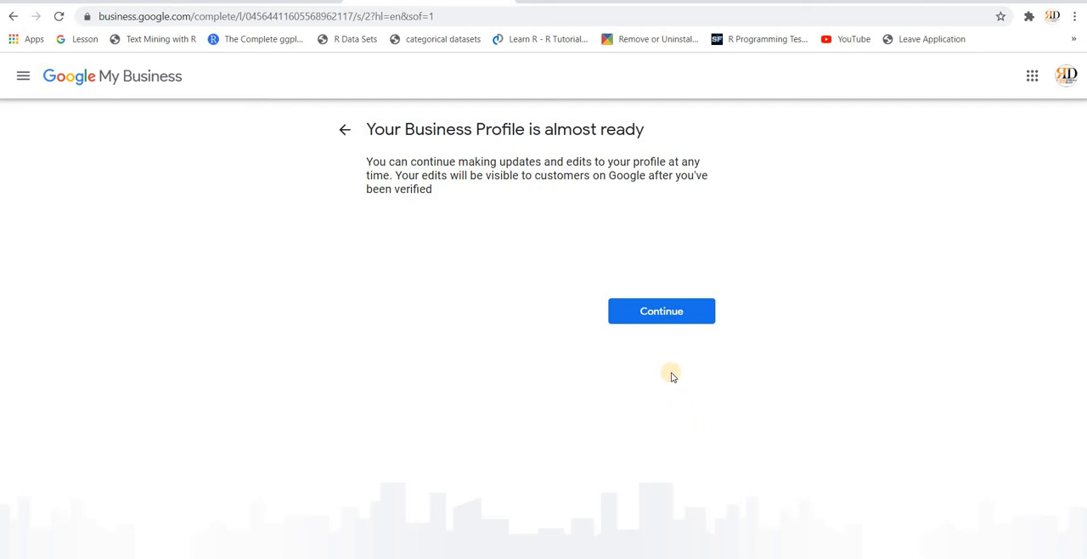
pyautogui.click(662, 315)
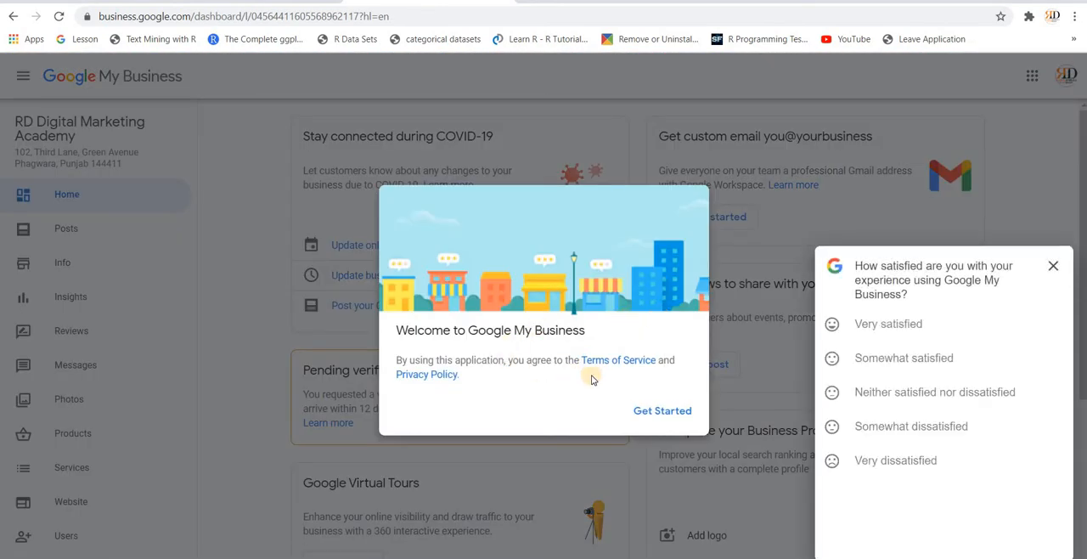
pyautogui.click(660, 411)
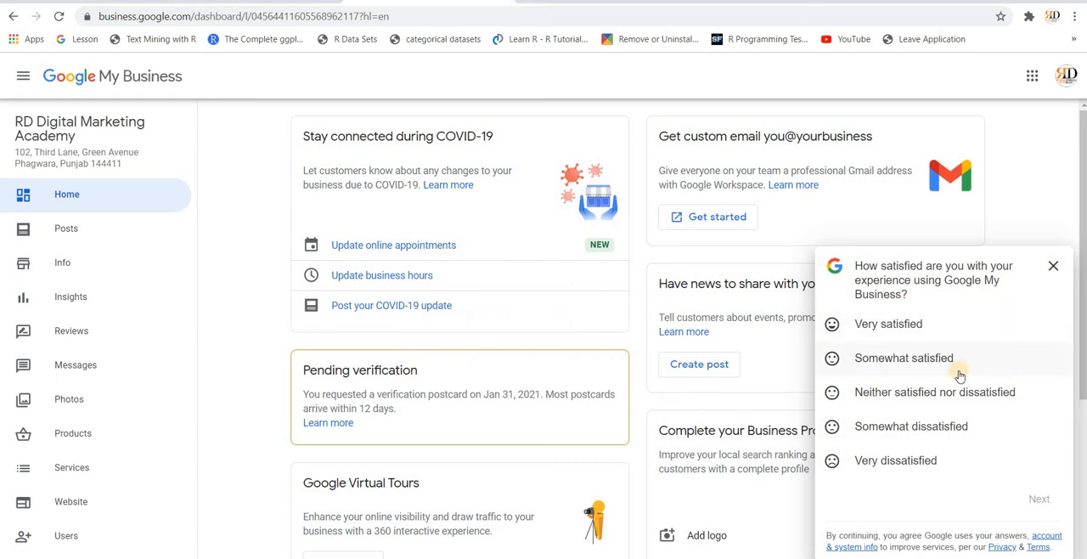
# Step: Answer the feedback survey with Very satisfied and Extremely valuable, and close it at the question about new customers
pyautogui.click(924, 334)
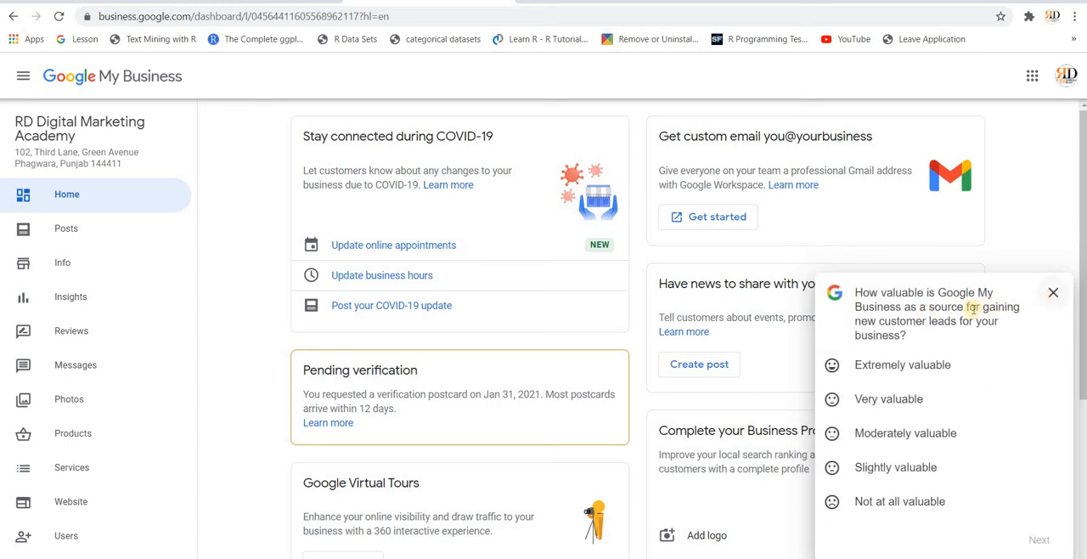
pyautogui.click(948, 370)
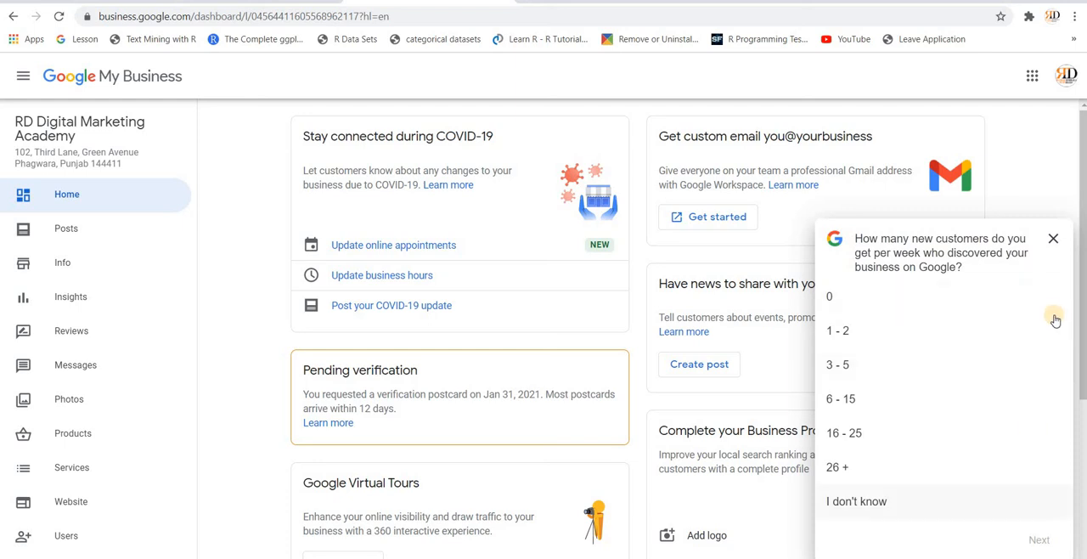
pyautogui.click(1053, 241)
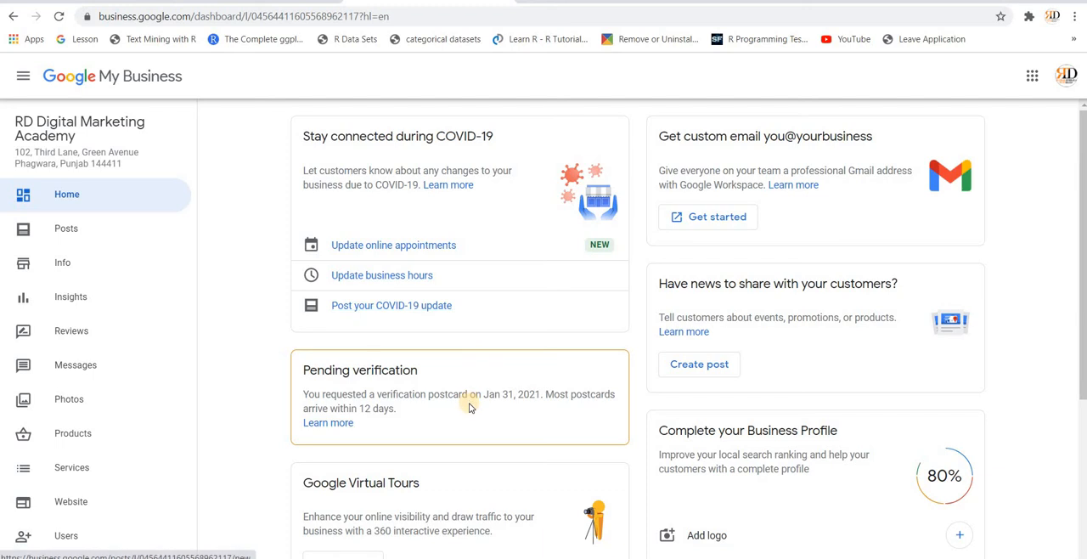
# Step: Open the photos page through the profile completion card's Add logo option and dismiss the introductory tip about posting photos and videos
pyautogui.scroll(-1, 352, 344)
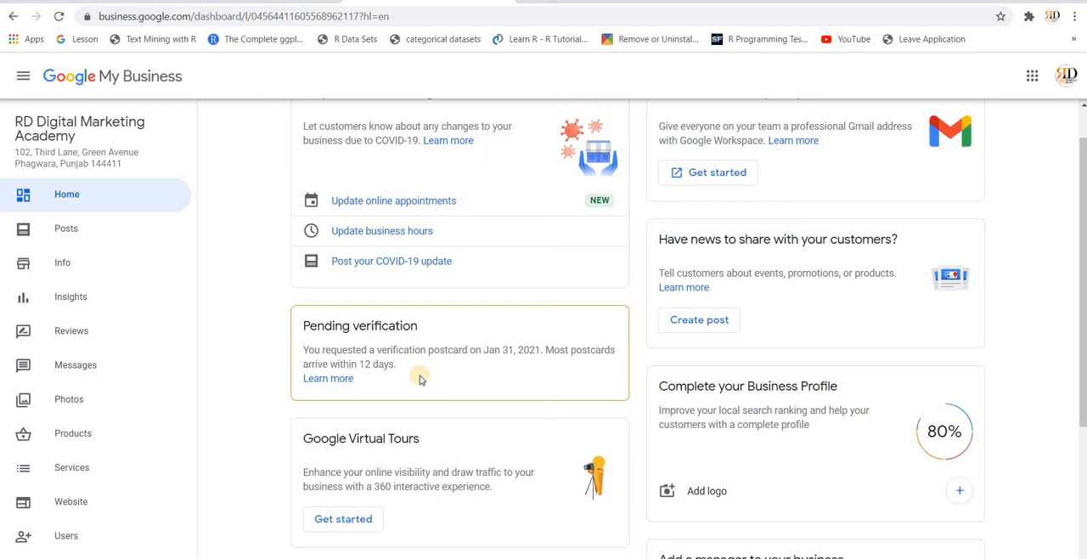
pyautogui.scroll(-1, 419, 380)
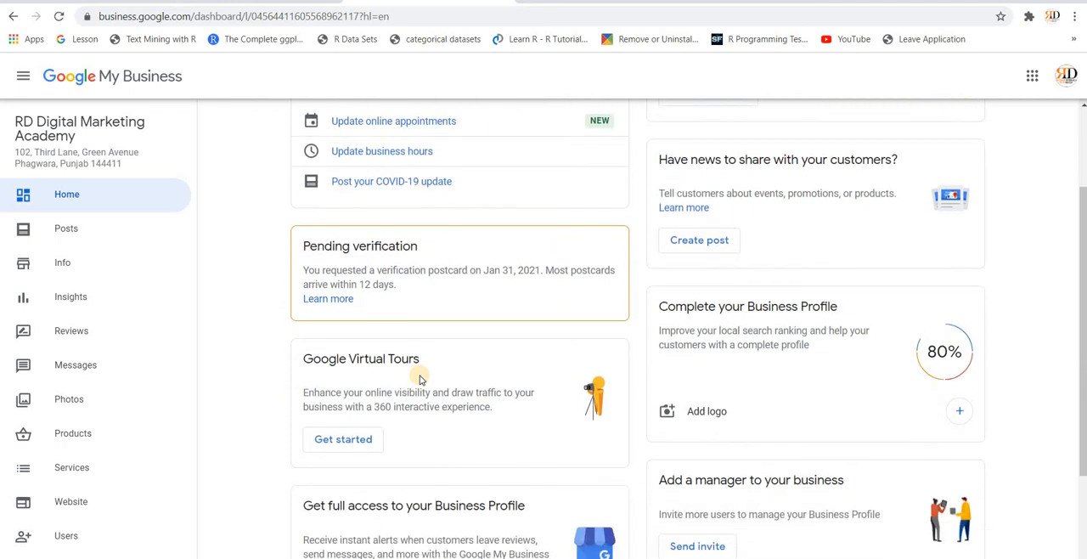
pyautogui.scroll(1, 417, 378)
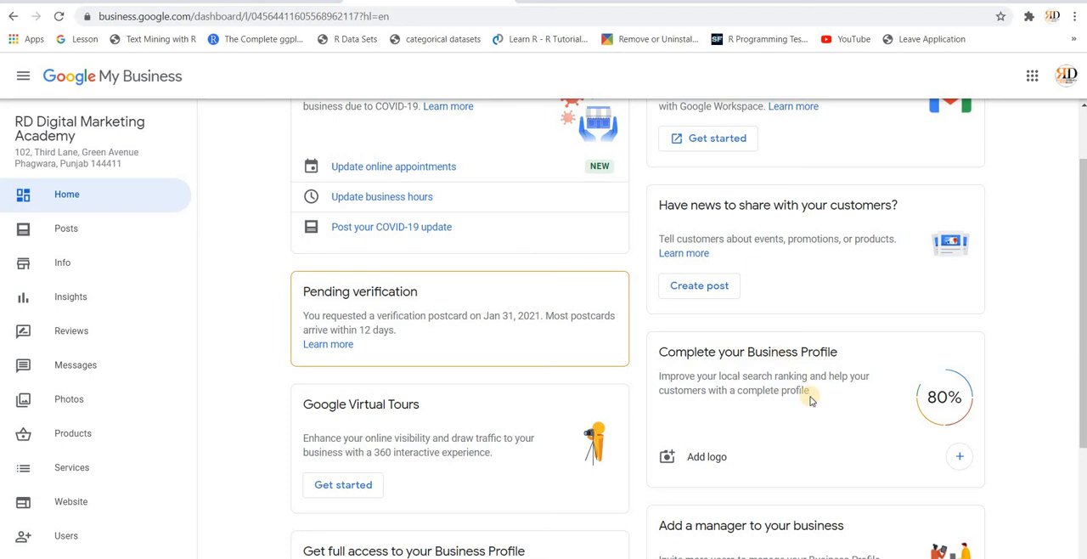
pyautogui.click(705, 458)
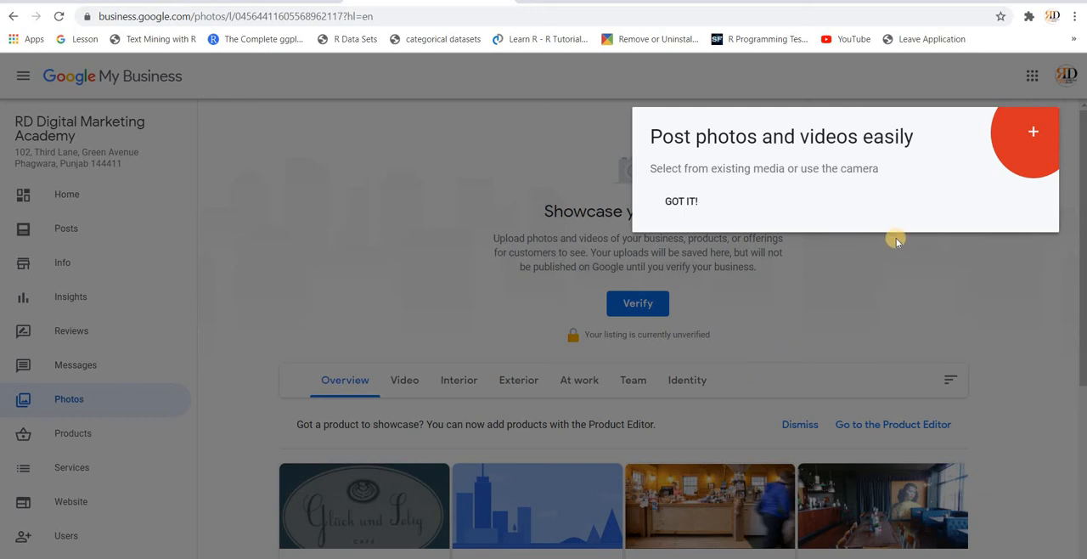
pyautogui.click(684, 200)
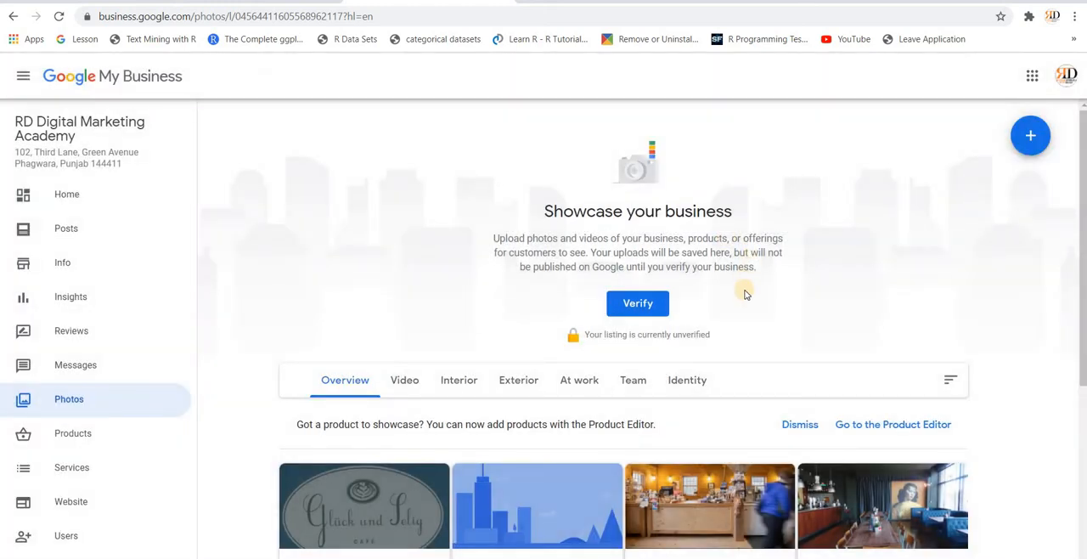
# Step: Start setting the business logo with a photo from the computer
pyautogui.scroll(-1, 746, 294)
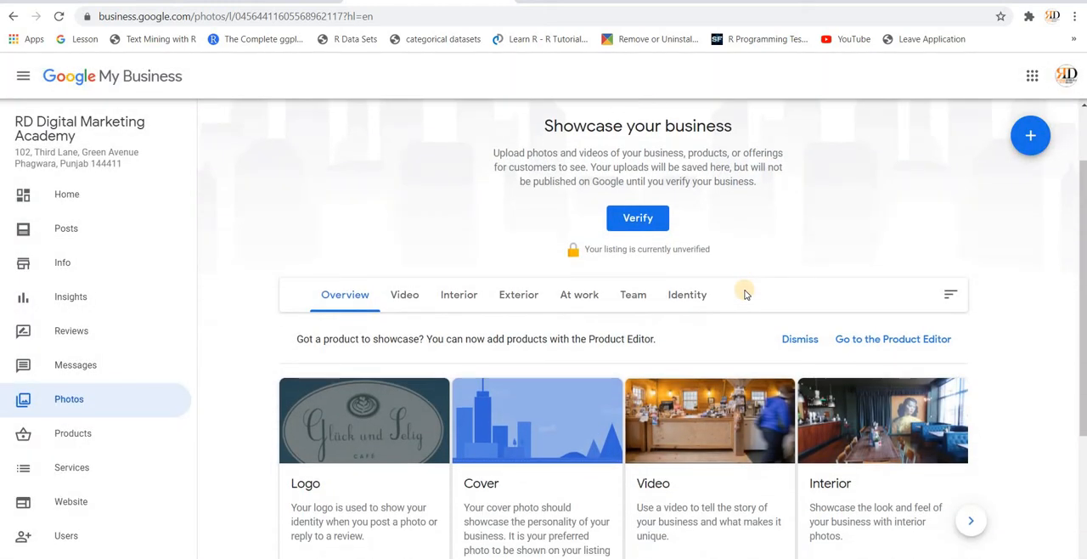
pyautogui.scroll(-2, 733, 302)
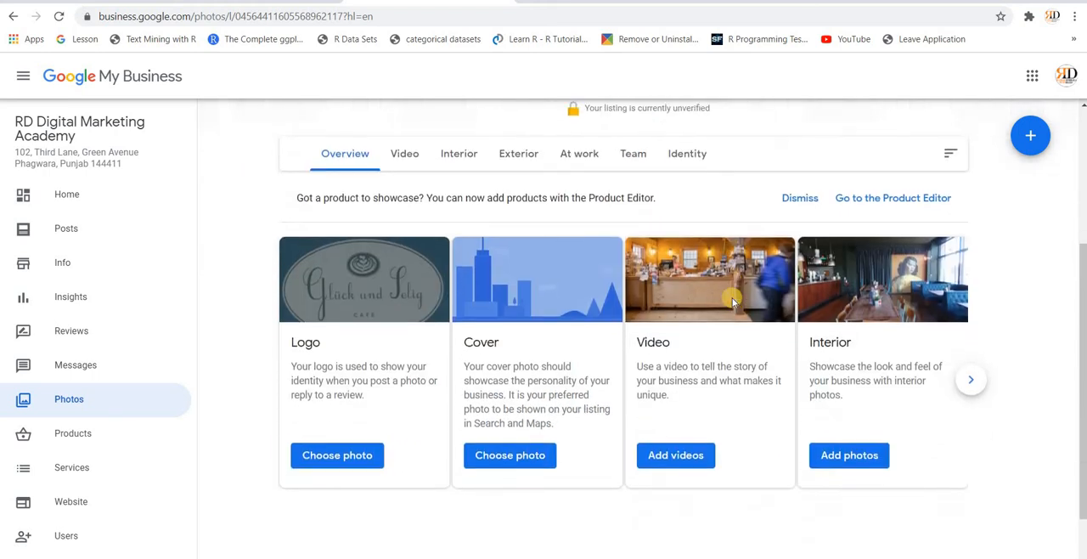
pyautogui.click(346, 435)
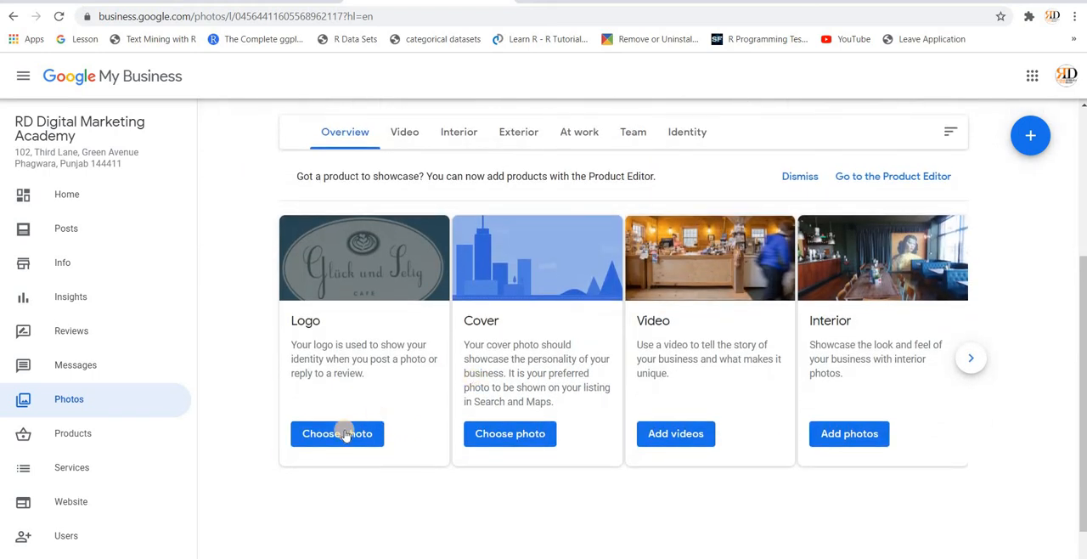
pyautogui.click(345, 435)
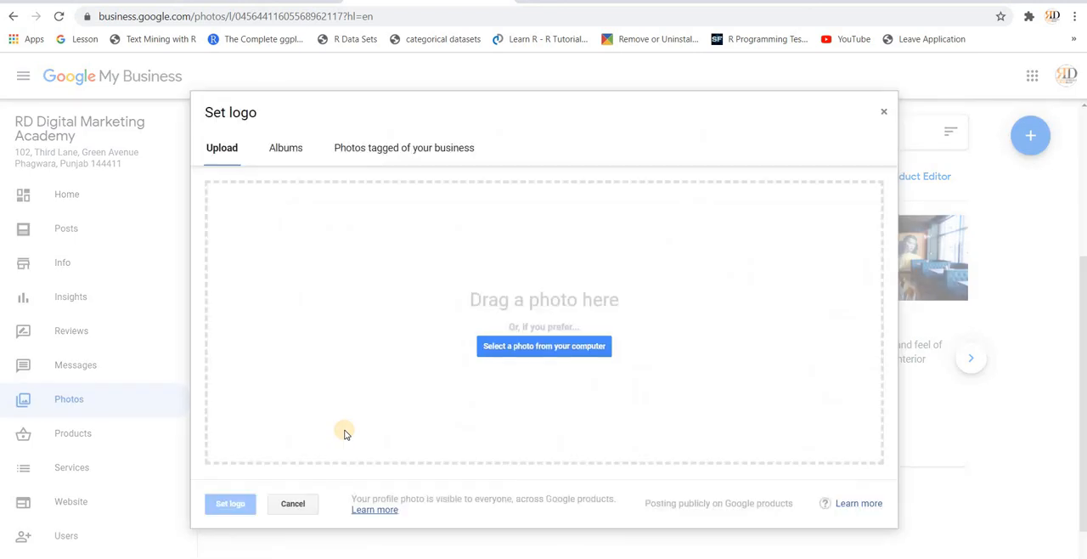
pyautogui.click(557, 351)
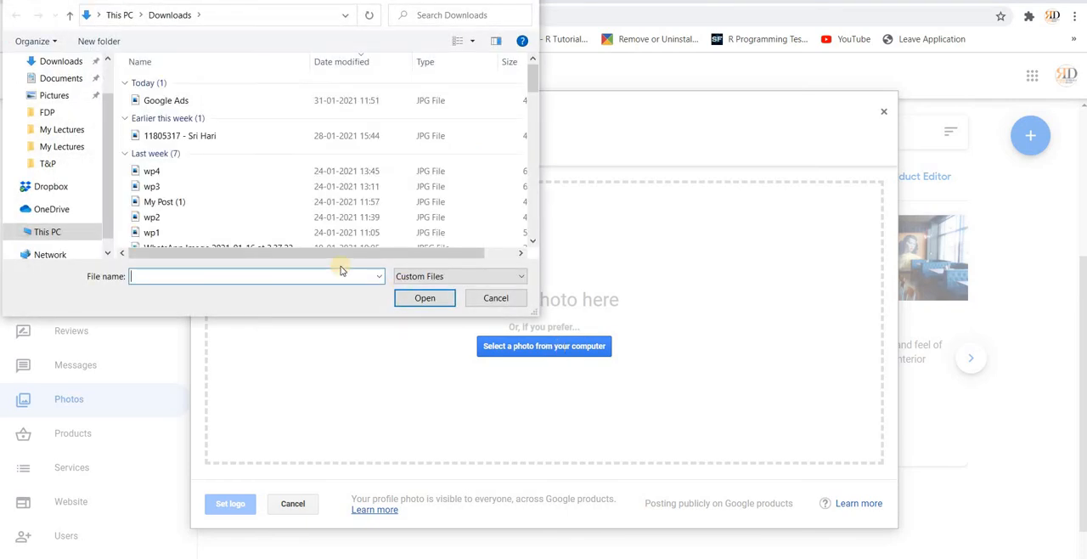
# Step: Upload the circular RD image from the Channel Properties folder inside YouTube Channel on the DATA (D:) drive
pyautogui.click(49, 233)
pyautogui.scroll(-2, 248, 211)
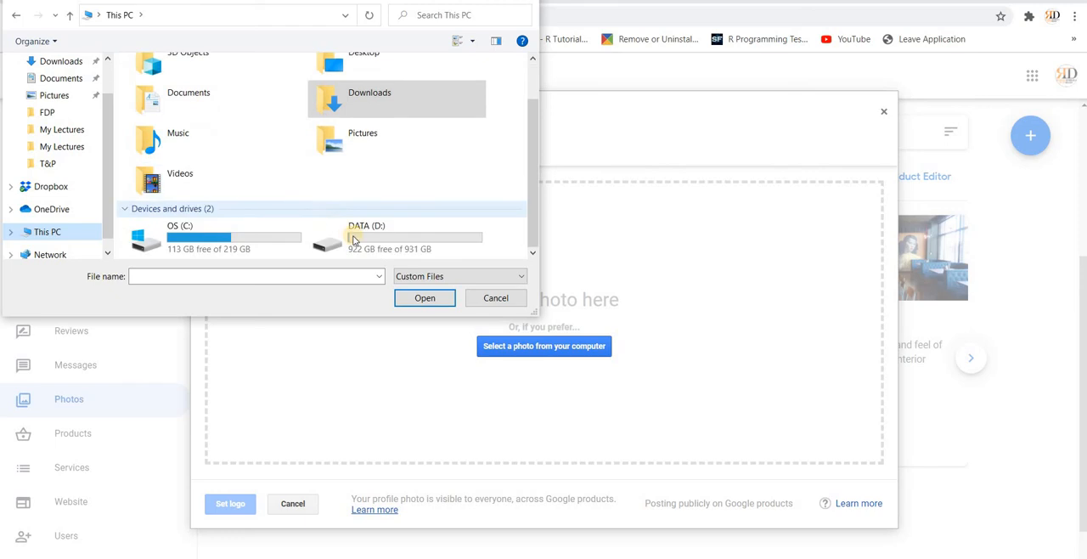
pyautogui.doubleClick(352, 236)
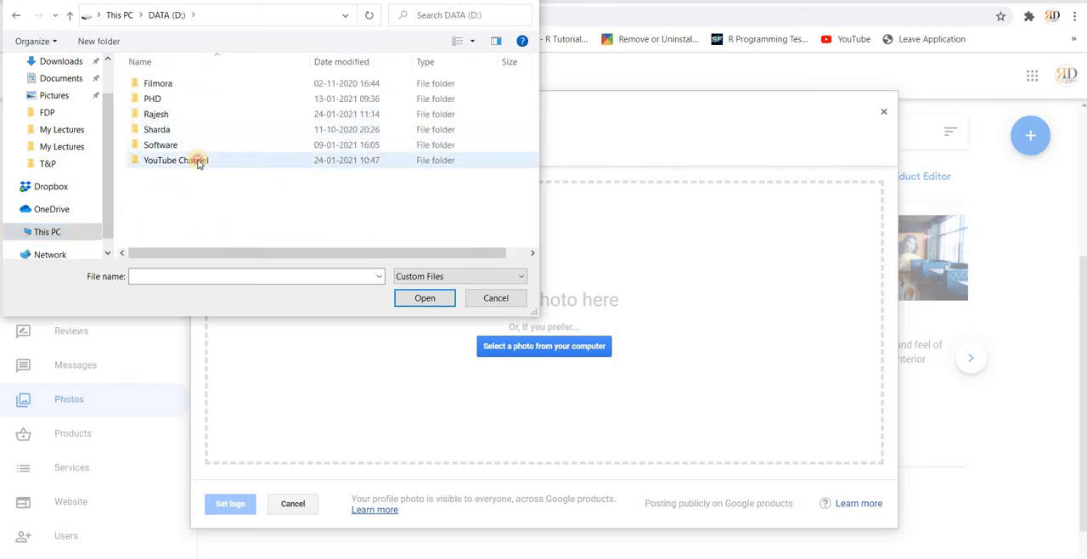
pyautogui.doubleClick(196, 161)
pyautogui.click(192, 88)
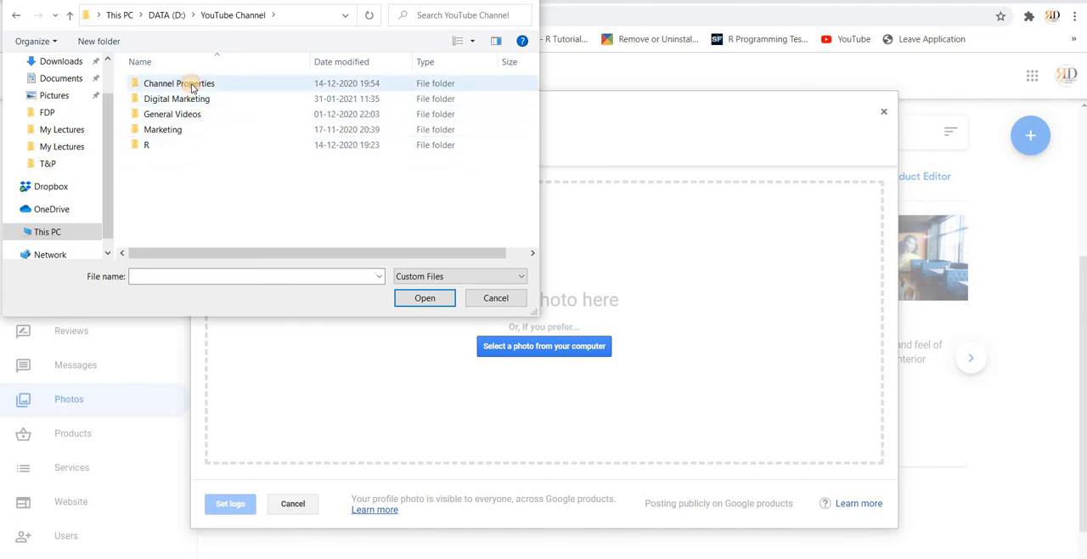
pyautogui.doubleClick(192, 88)
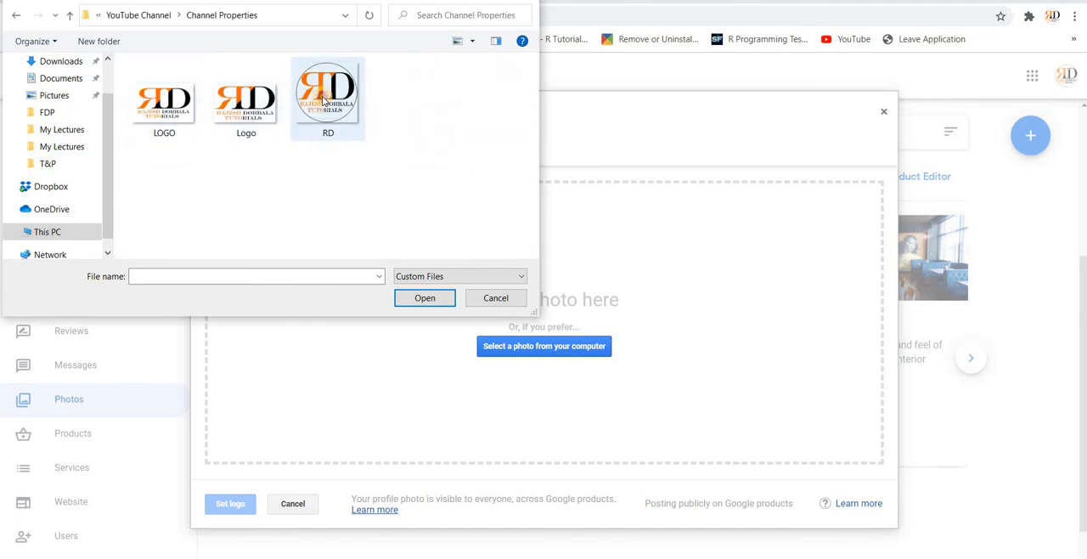
pyautogui.click(324, 99)
pyautogui.doubleClick(324, 99)
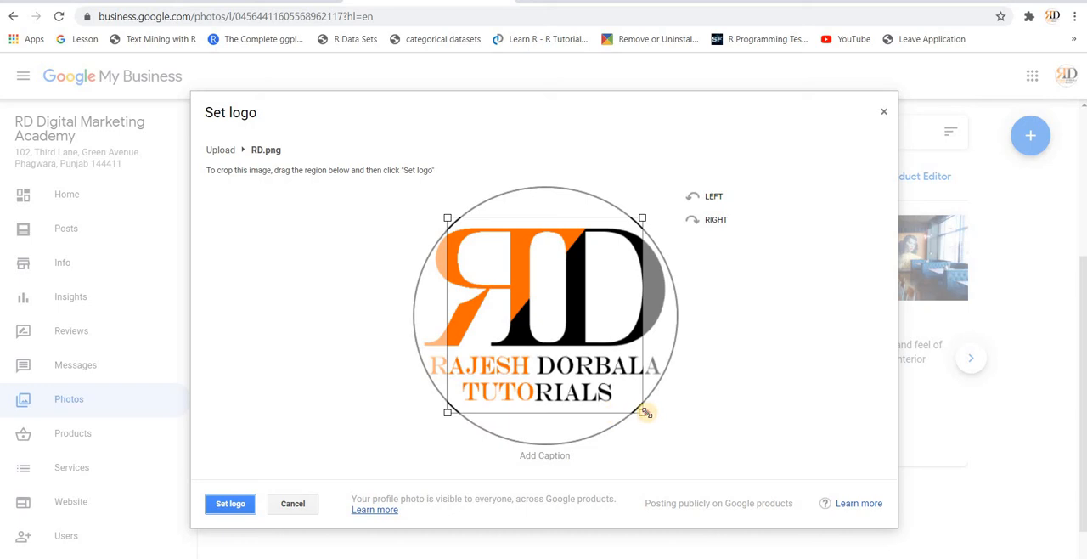
# Step: Enlarge the crop region to enclose the whole circular RD image and set it as the logo
pyautogui.moveTo(646, 413); pyautogui.dragTo(737, 407)
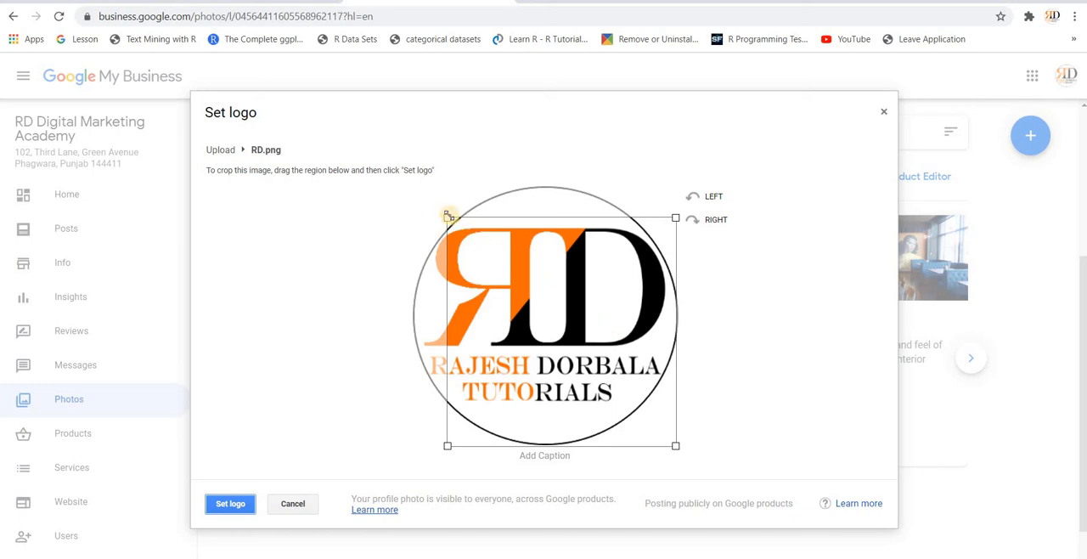
pyautogui.moveTo(448, 215); pyautogui.dragTo(381, 212)
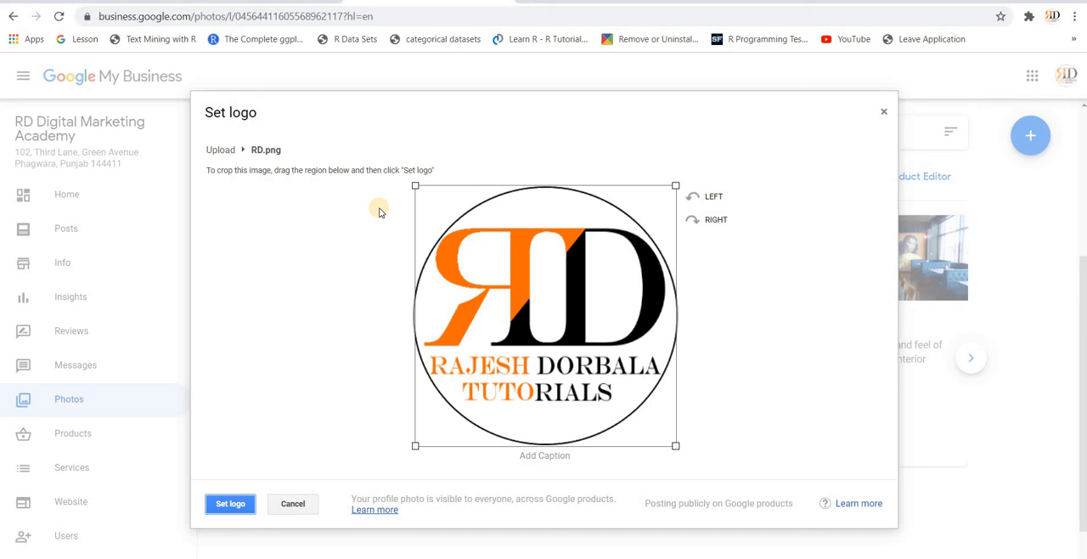
pyautogui.click(234, 502)
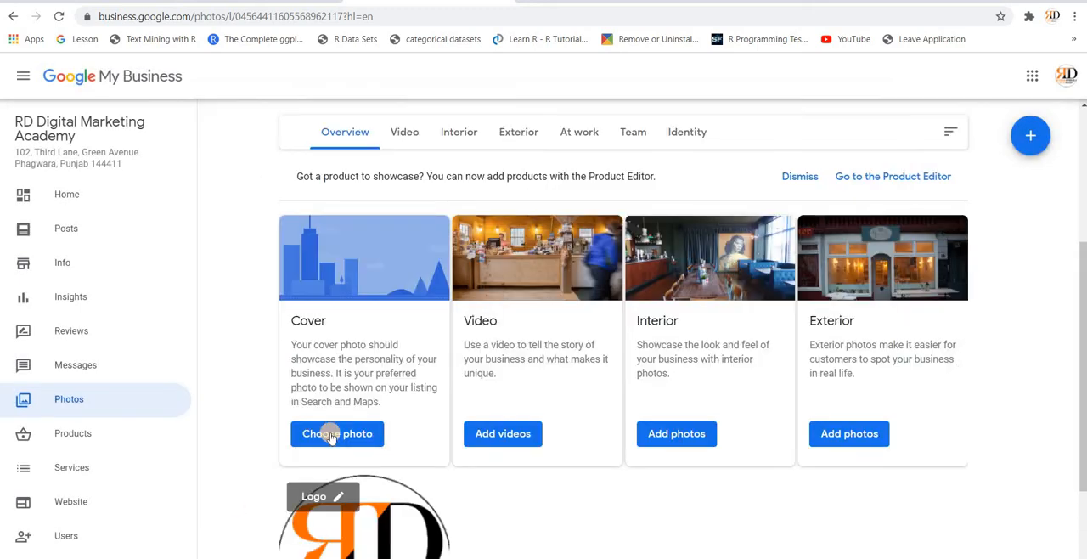
pyautogui.scroll(-2, 267, 416)
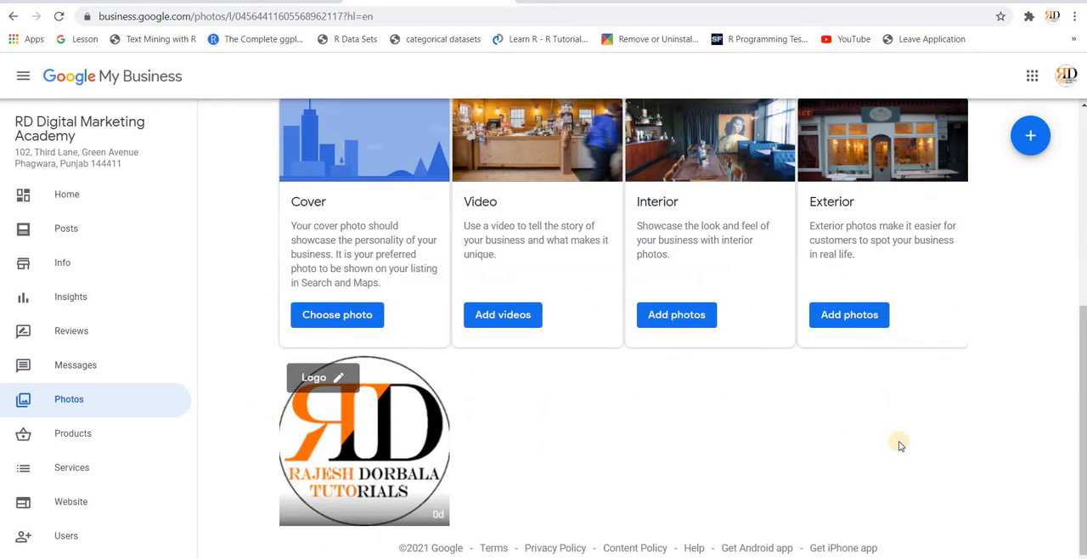
# Step: Return to the business dashboard and check the verification and profile completion cards
pyautogui.scroll(5, 901, 445)
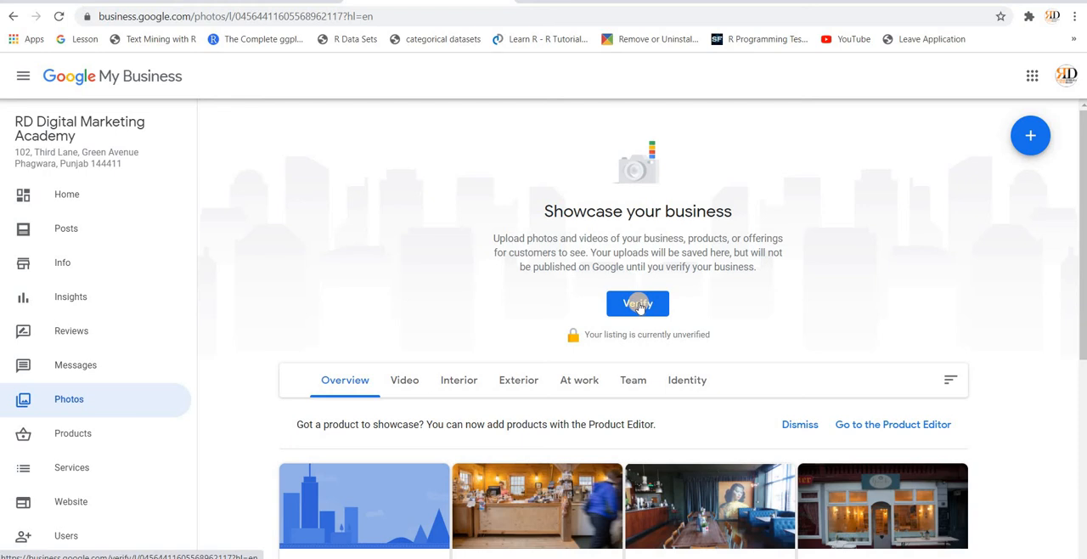
pyautogui.click(83, 200)
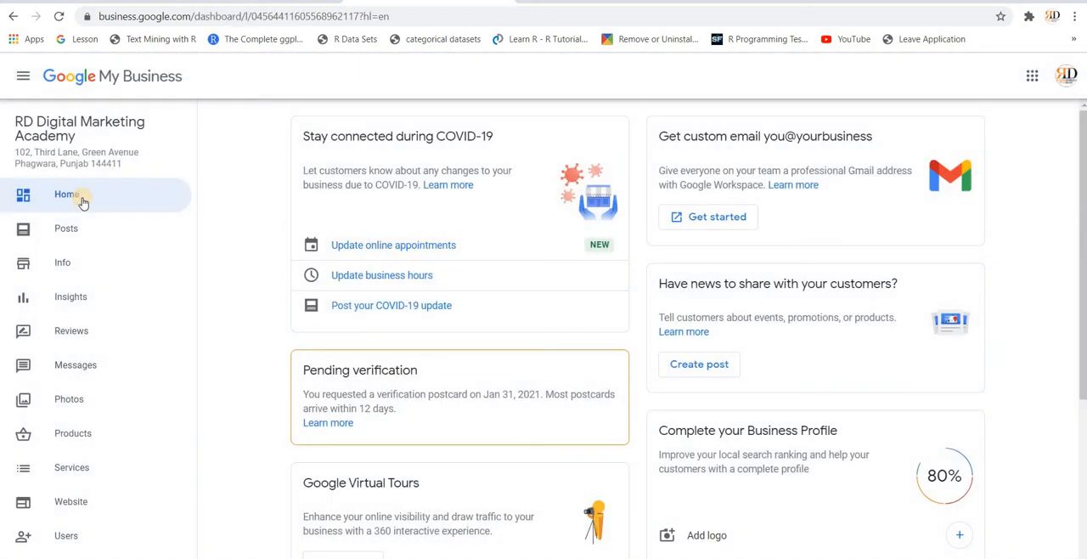
pyautogui.scroll(-1, 404, 331)
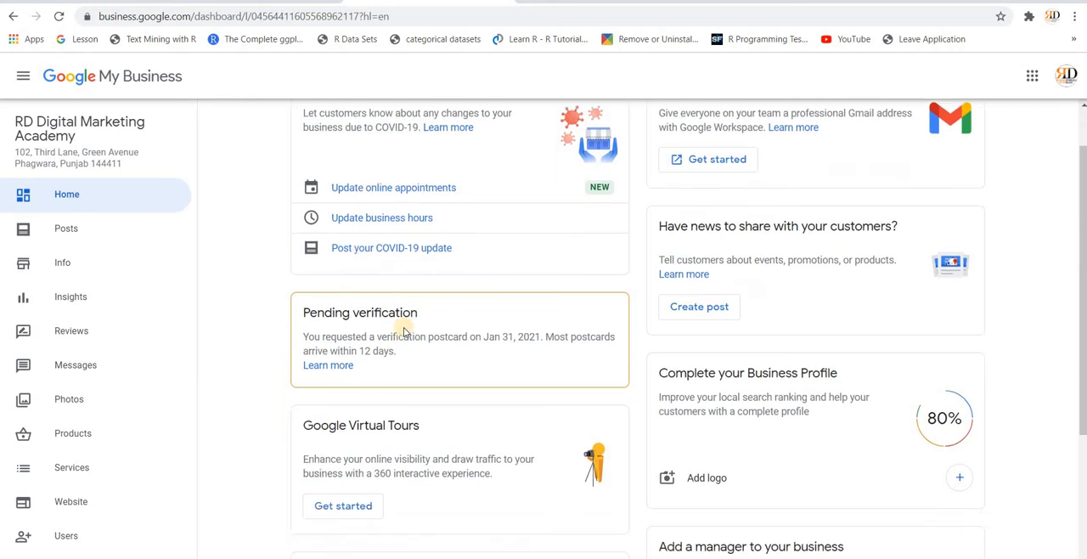
pyautogui.scroll(-2, 404, 327)
pyautogui.scroll(3, 404, 328)
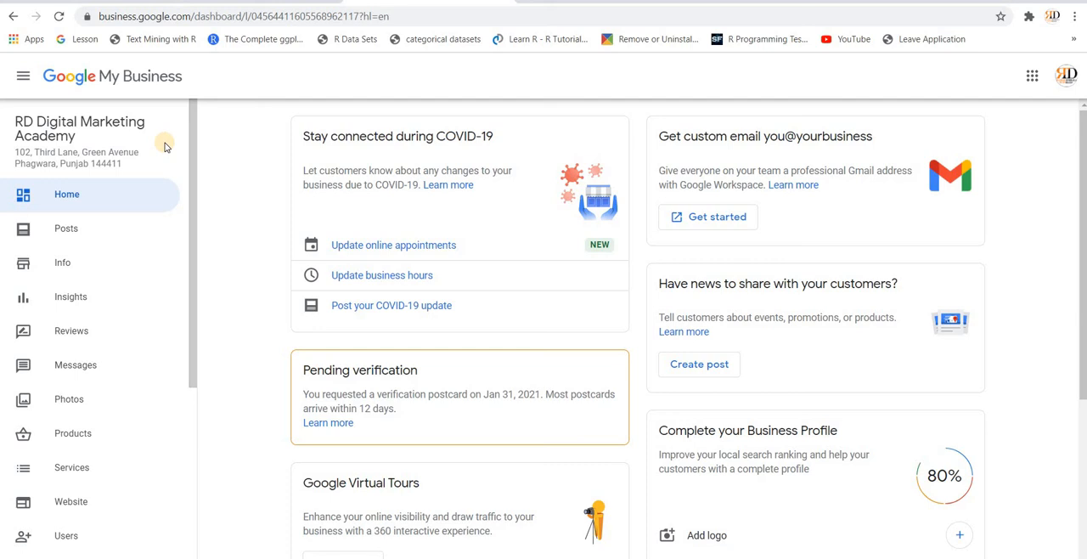
# Step: Reopen the photos page through the Add logo option and set the RD picture from the Profile photos album as the logo
pyautogui.click(716, 535)
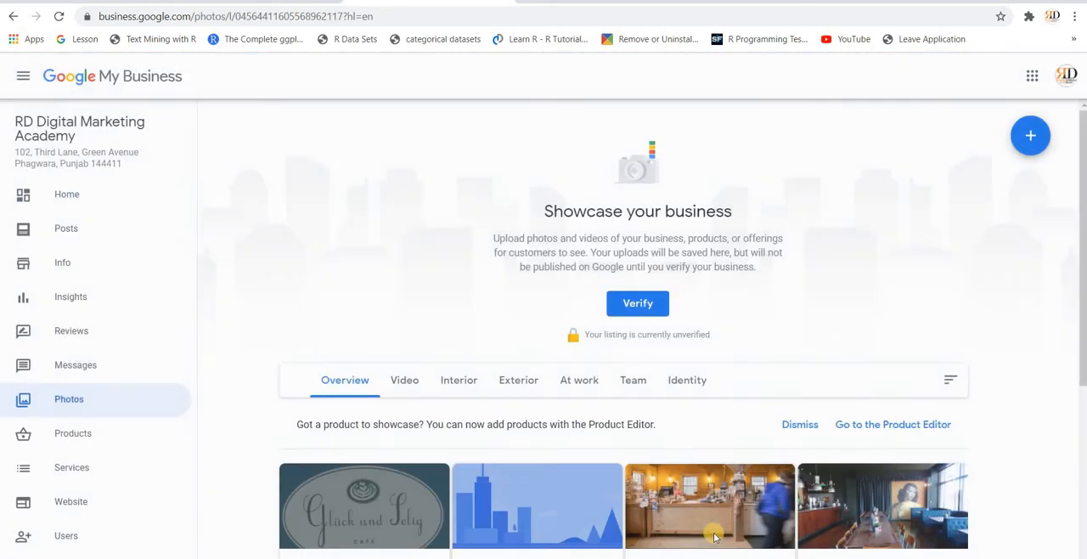
pyautogui.scroll(-3, 717, 457)
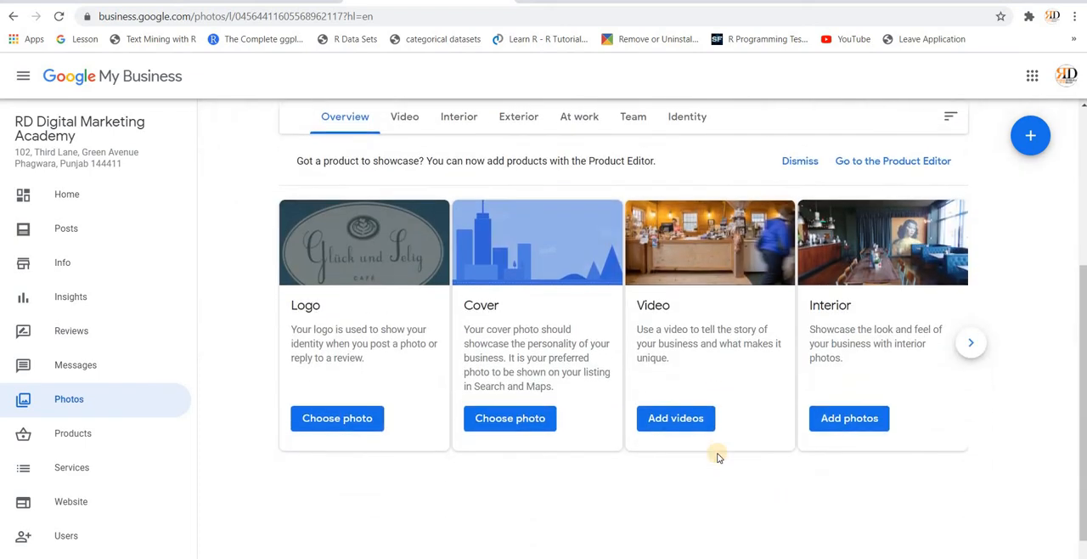
pyautogui.hscroll(1, 717, 457)
pyautogui.hscroll(2, 719, 457)
pyautogui.hscroll(-2, 719, 457)
pyautogui.click(337, 423)
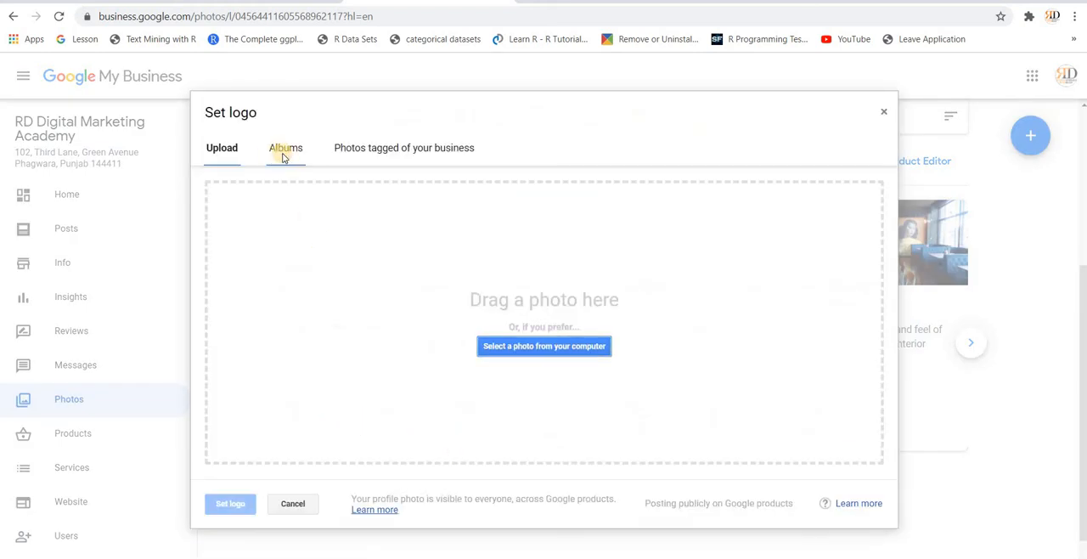
pyautogui.click(284, 153)
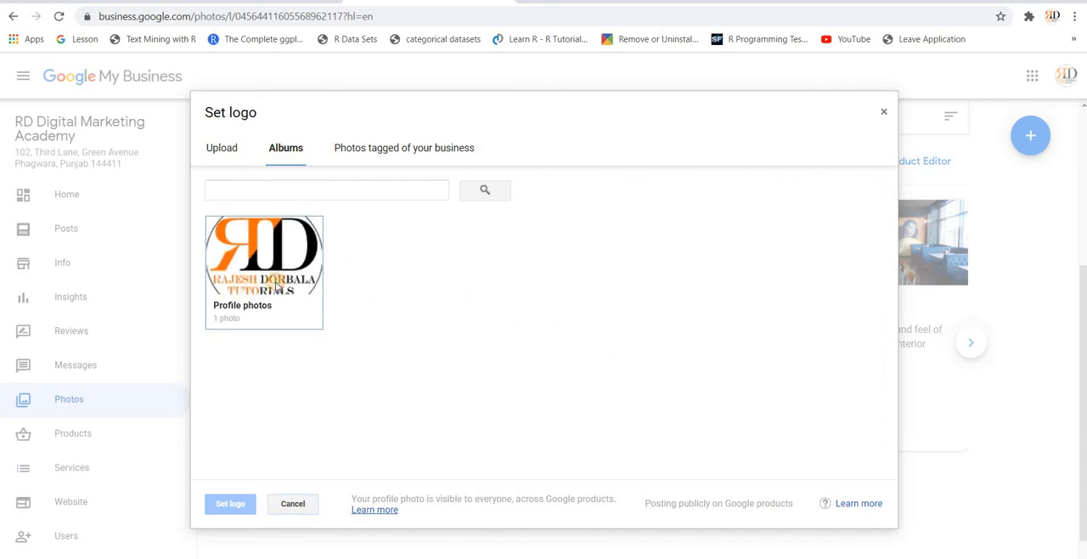
pyautogui.click(276, 289)
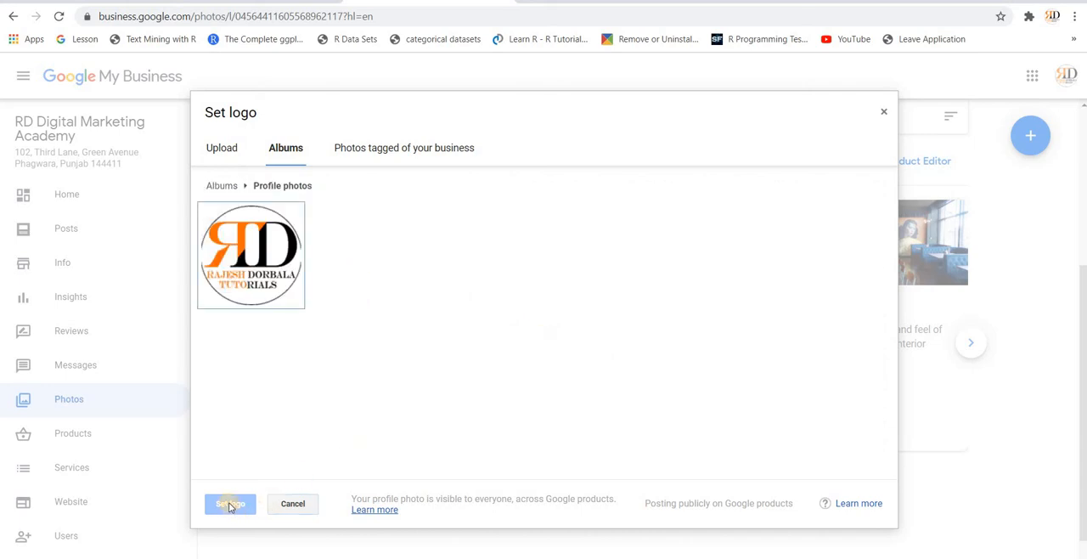
pyautogui.click(238, 270)
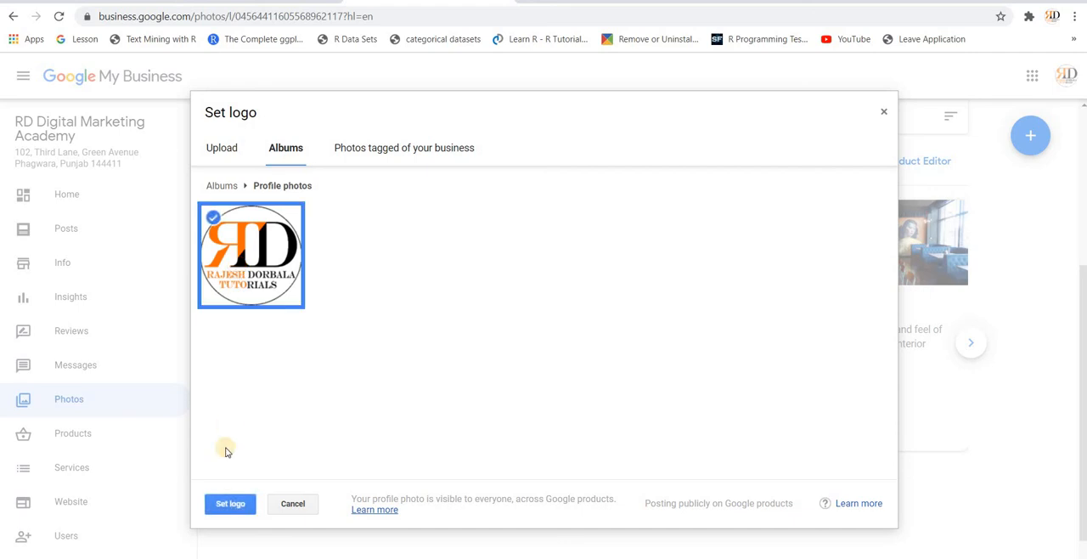
pyautogui.click(230, 505)
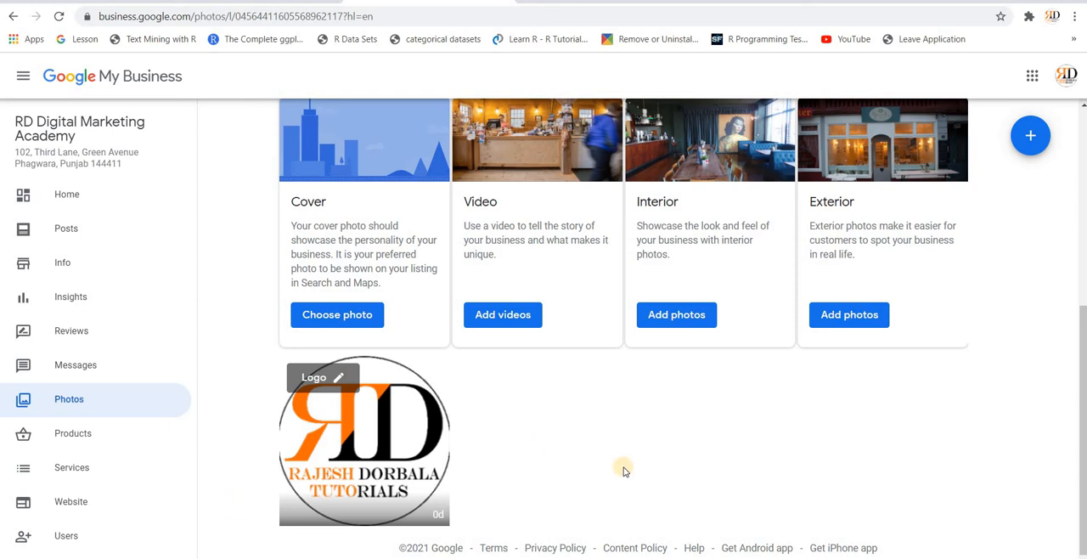
# Step: Return to the dashboard, open the Posts page and dismiss its offer post introduction
pyautogui.scroll(5, 623, 470)
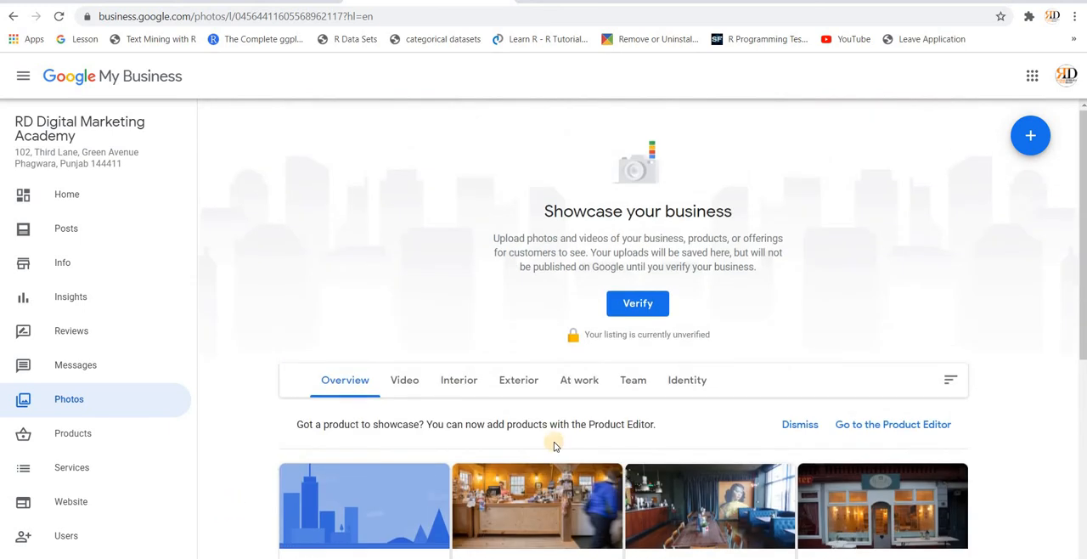
pyautogui.click(86, 207)
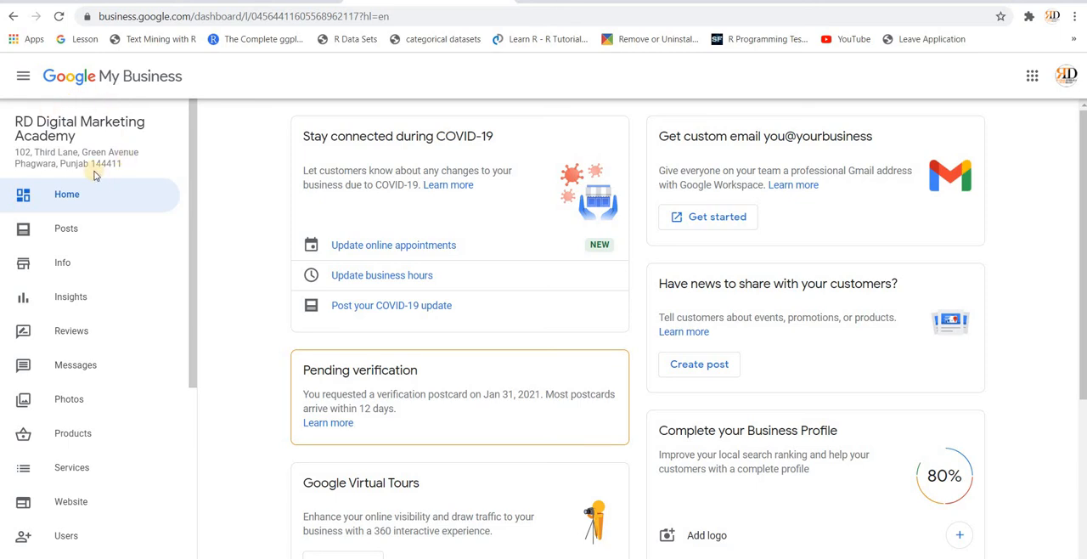
pyautogui.click(73, 236)
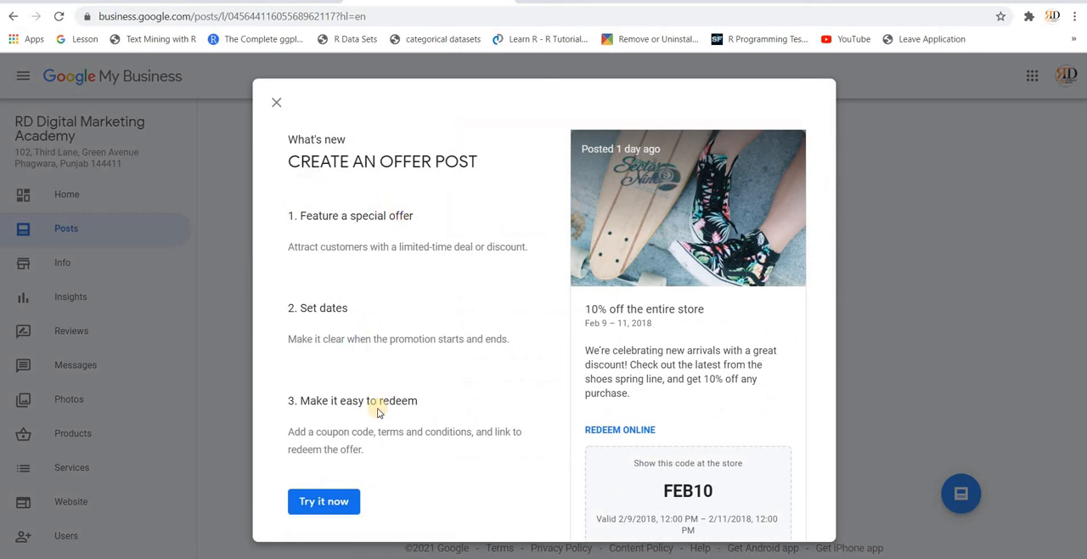
pyautogui.click(276, 104)
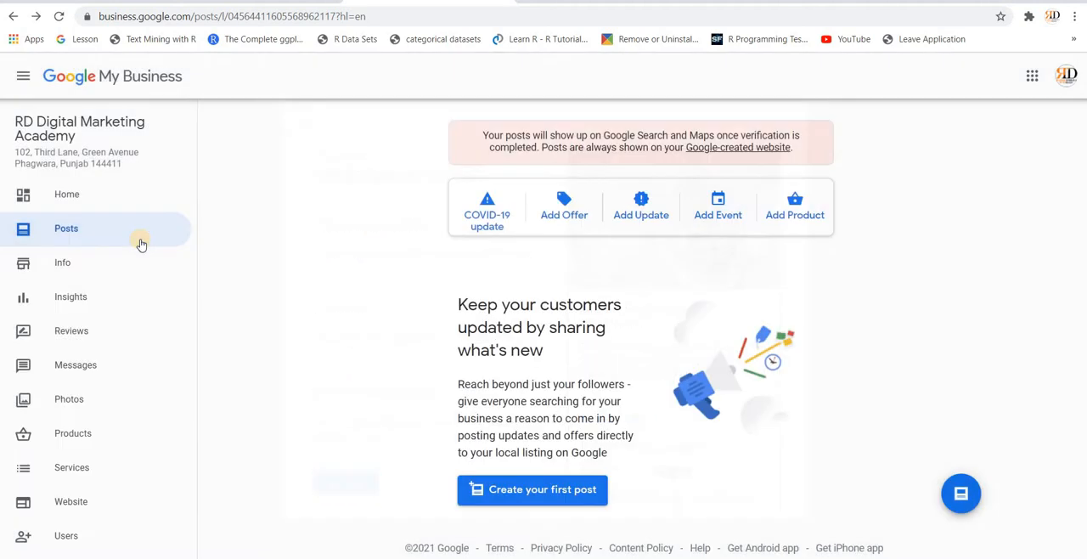
# Step: Review the listing's Info page, including the address, hours, contact details and advanced information
pyautogui.click(77, 268)
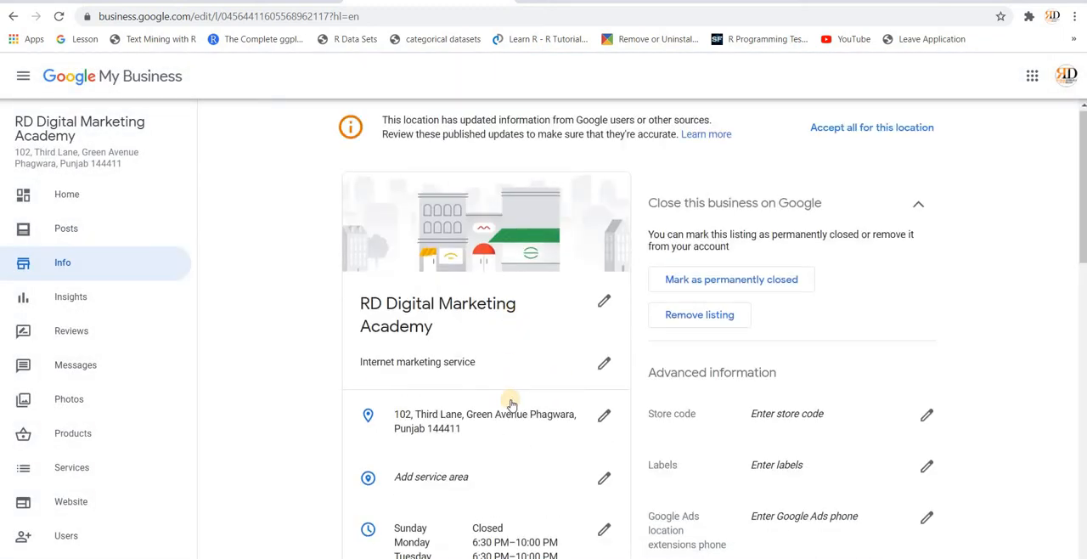
pyautogui.scroll(-2, 511, 404)
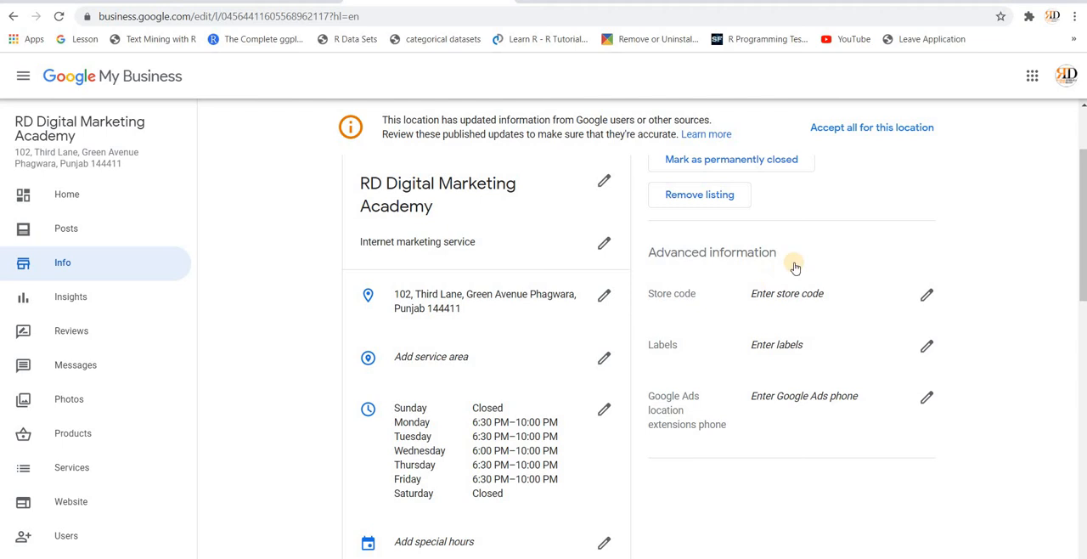
pyautogui.scroll(1, 748, 255)
pyautogui.scroll(-2, 578, 510)
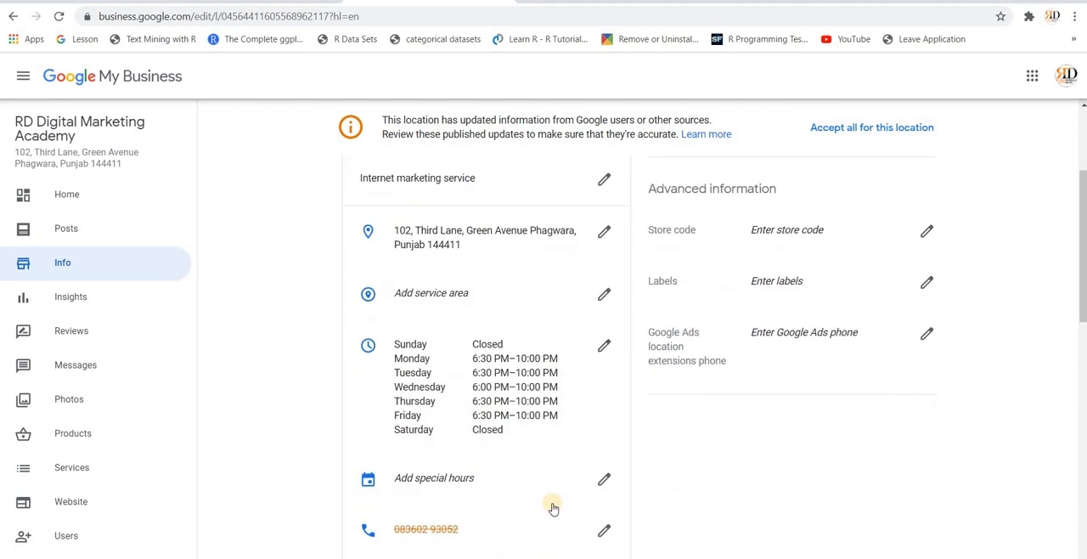
pyautogui.scroll(-2, 552, 507)
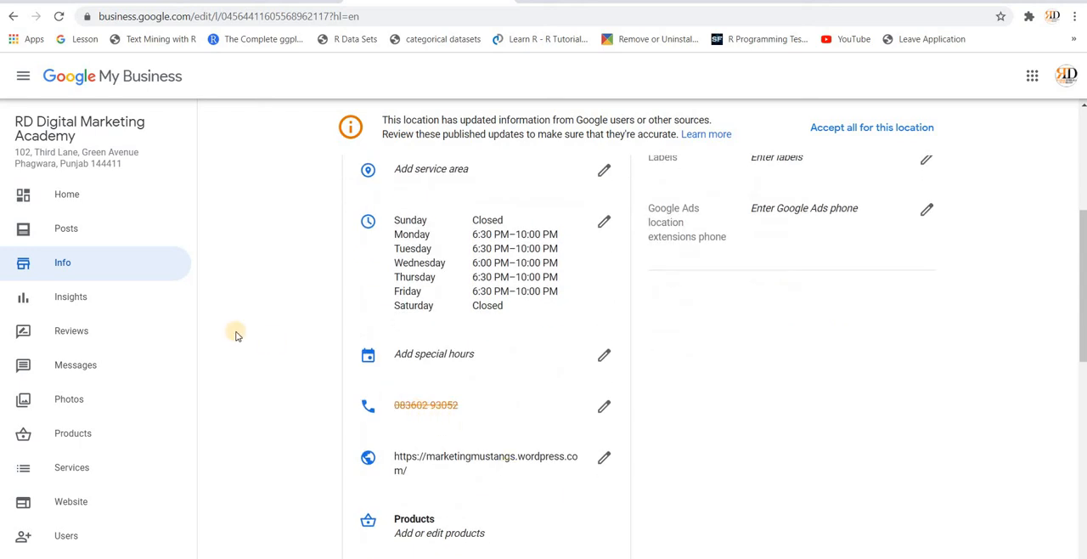
# Step: Look through the Insights, Reviews and Messages pages of the business listing
pyautogui.click(95, 307)
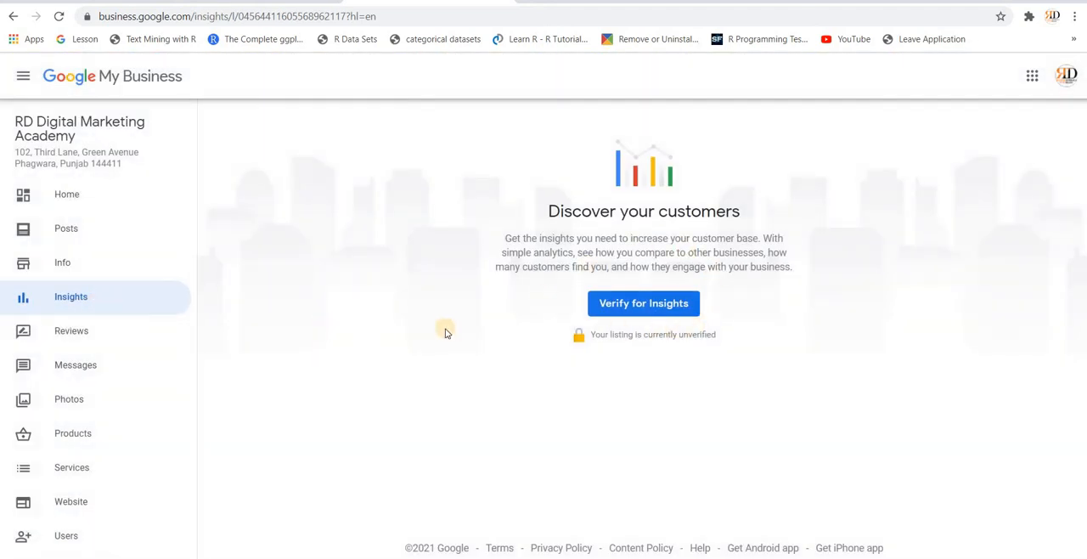
pyautogui.click(76, 331)
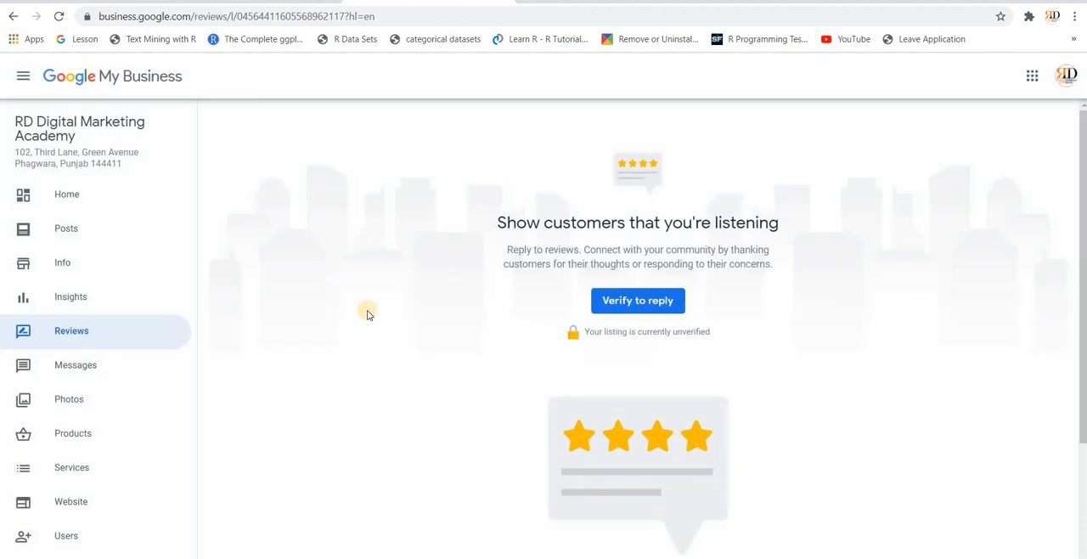
pyautogui.scroll(-1, 441, 321)
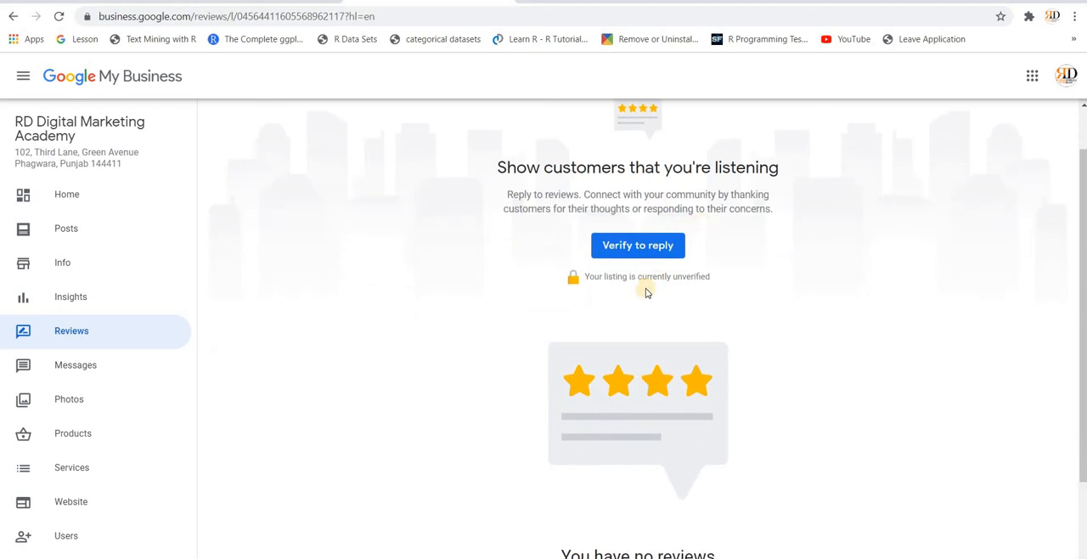
pyautogui.scroll(-2, 456, 315)
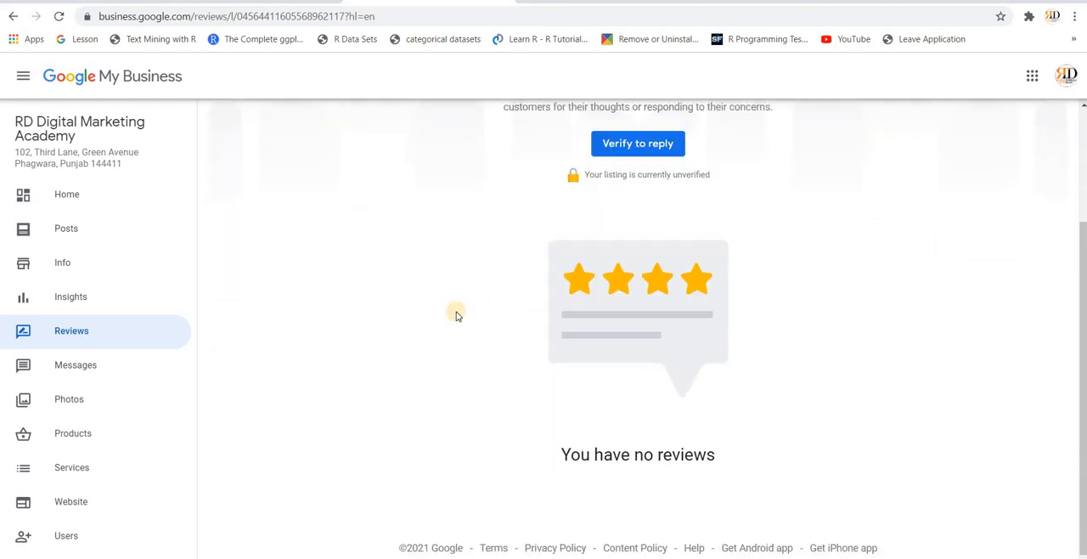
pyautogui.scroll(2, 456, 315)
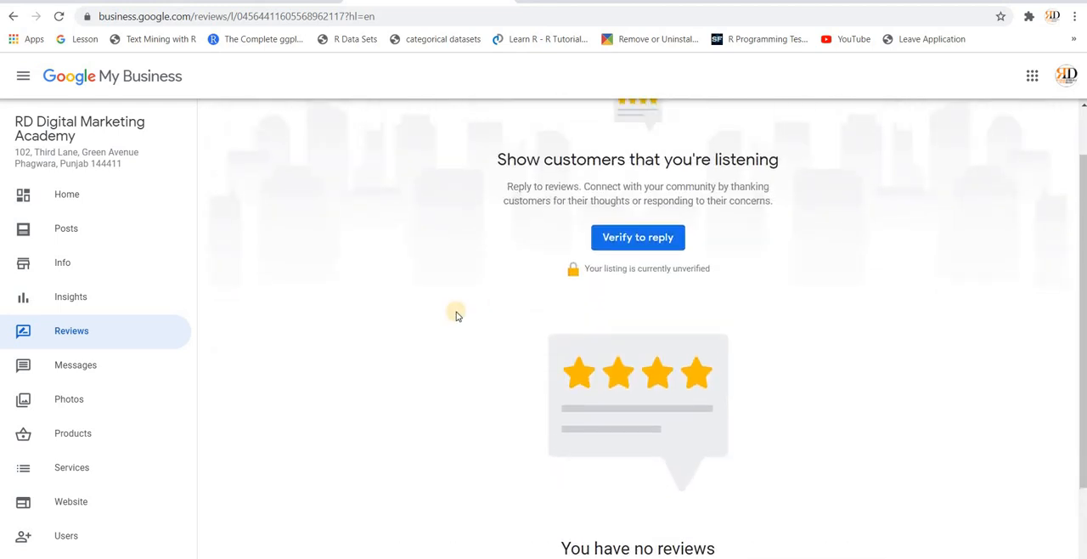
pyautogui.click(93, 368)
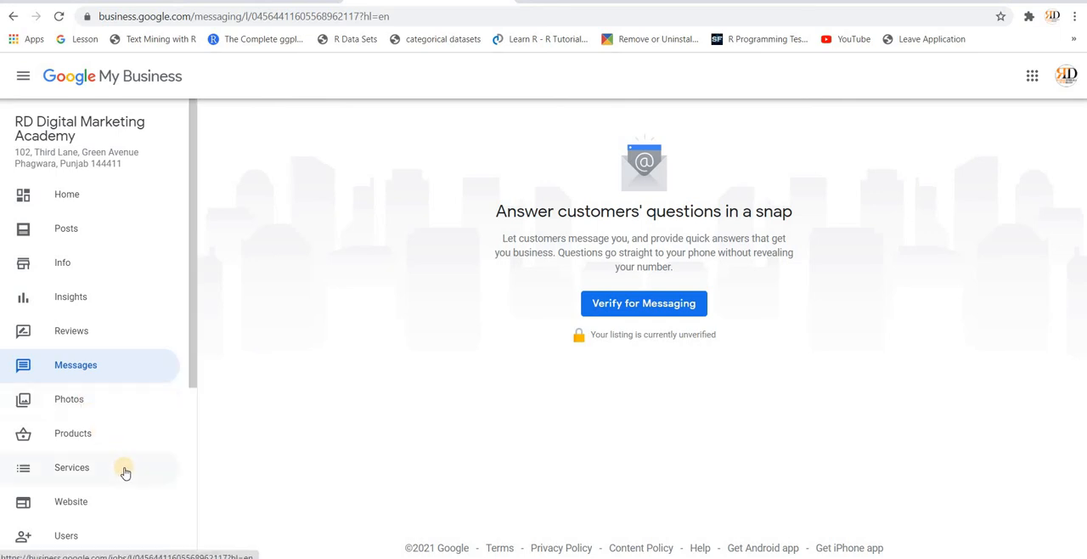
# Step: Open the Products page, examine the fields of the Add product form and close it without saving
pyautogui.scroll(-2, 119, 442)
pyautogui.click(92, 364)
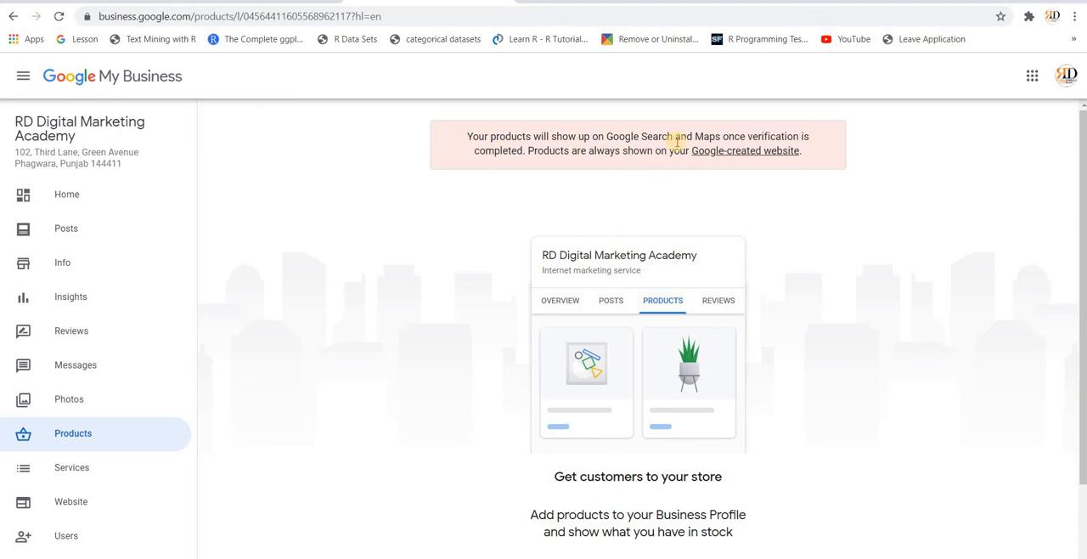
pyautogui.scroll(-2, 811, 367)
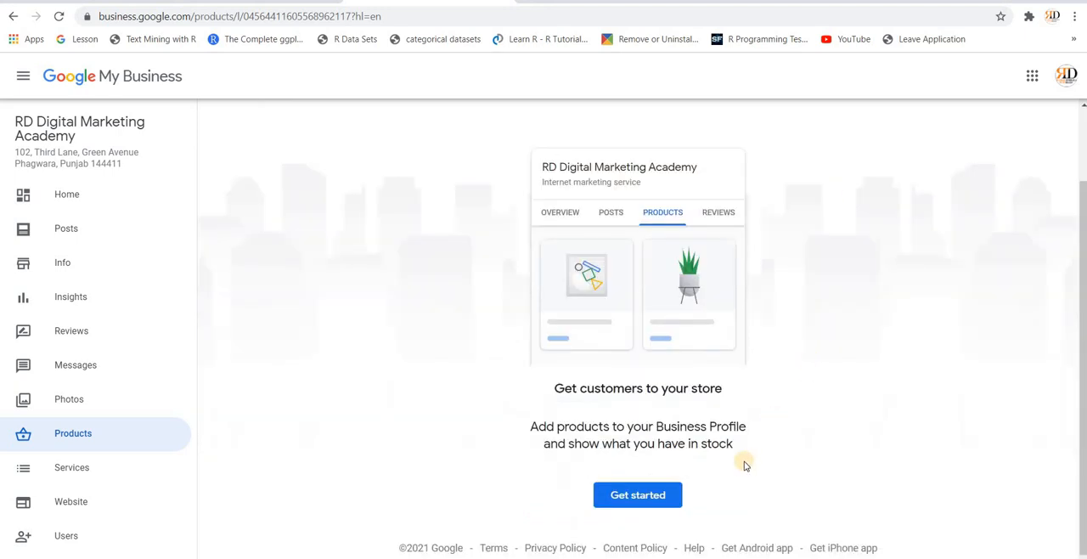
pyautogui.click(657, 493)
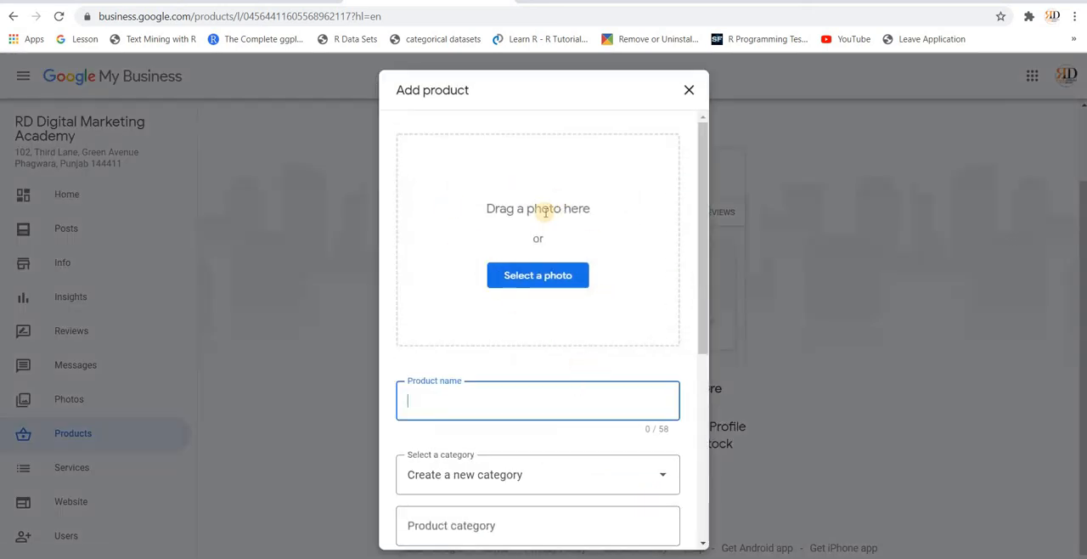
pyautogui.scroll(-2, 486, 399)
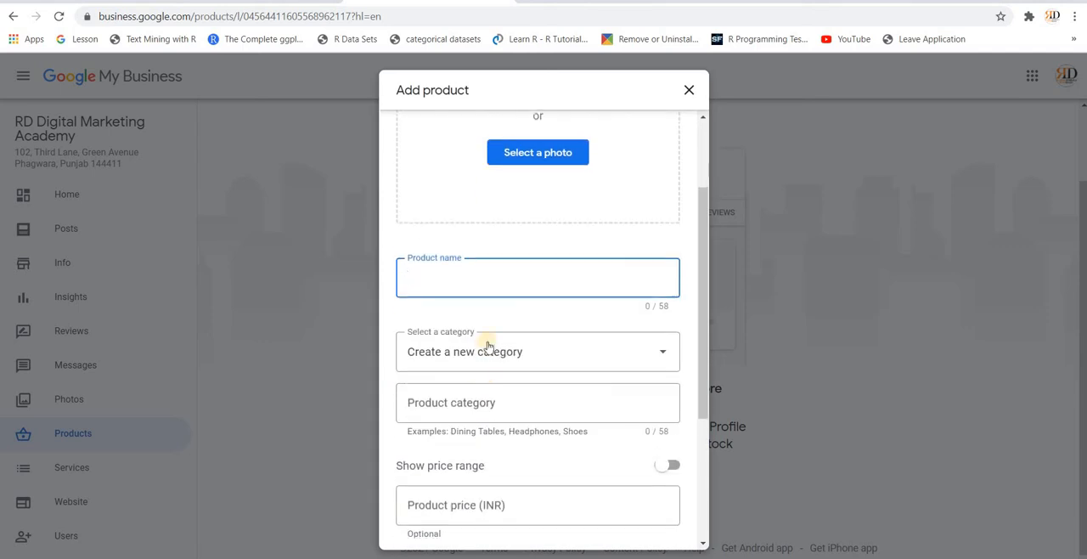
pyautogui.scroll(-2, 509, 486)
pyautogui.scroll(-1, 510, 488)
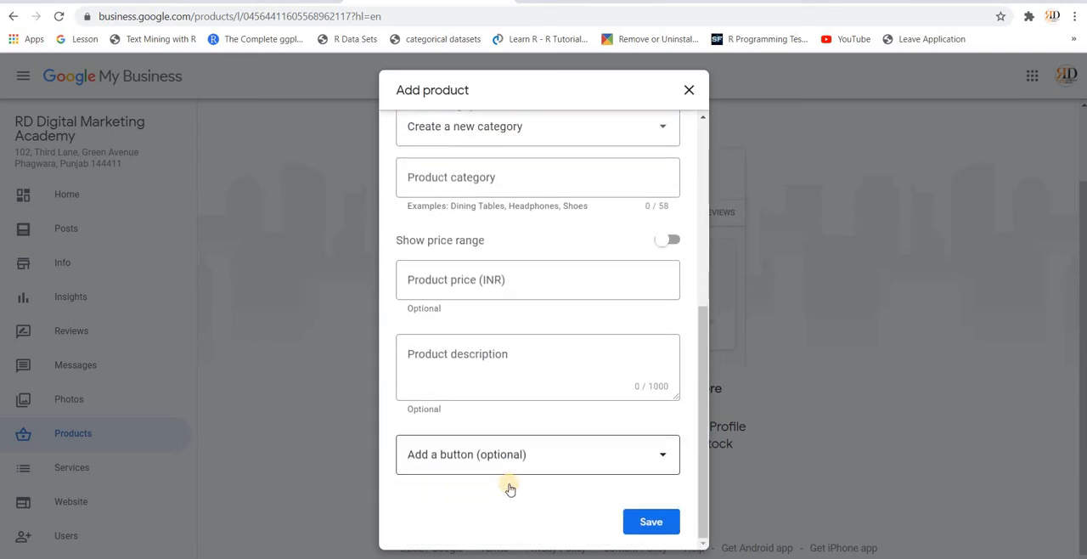
pyautogui.click(688, 95)
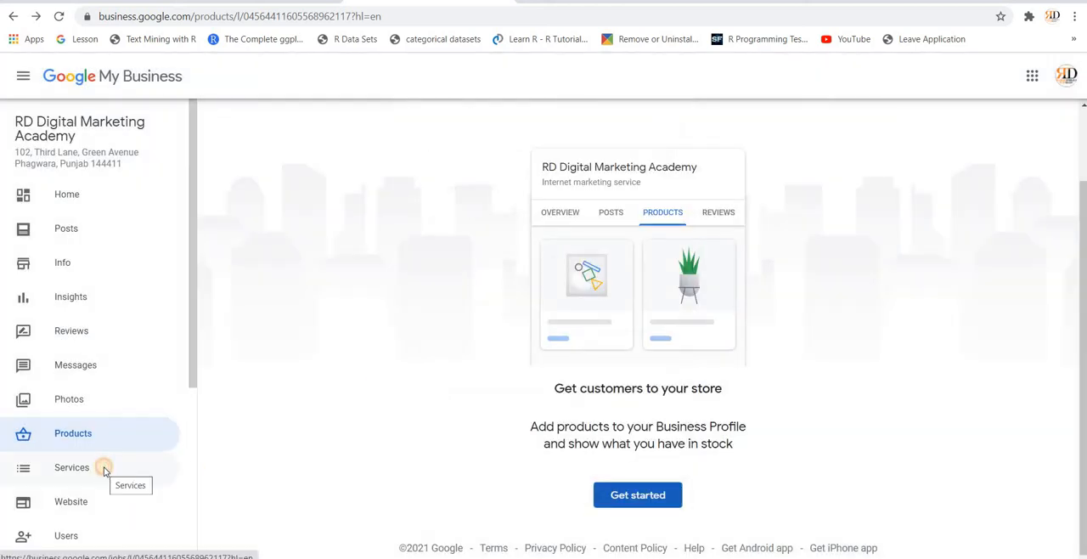
# Step: View the Services page, start the free business website and dismiss its welcome screens and editing tips
pyautogui.click(101, 468)
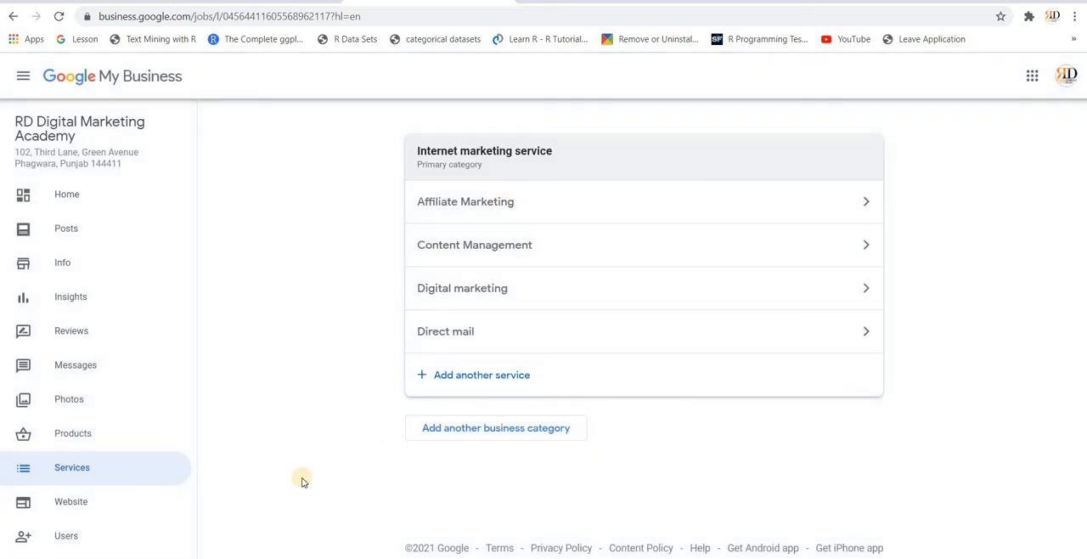
pyautogui.click(108, 508)
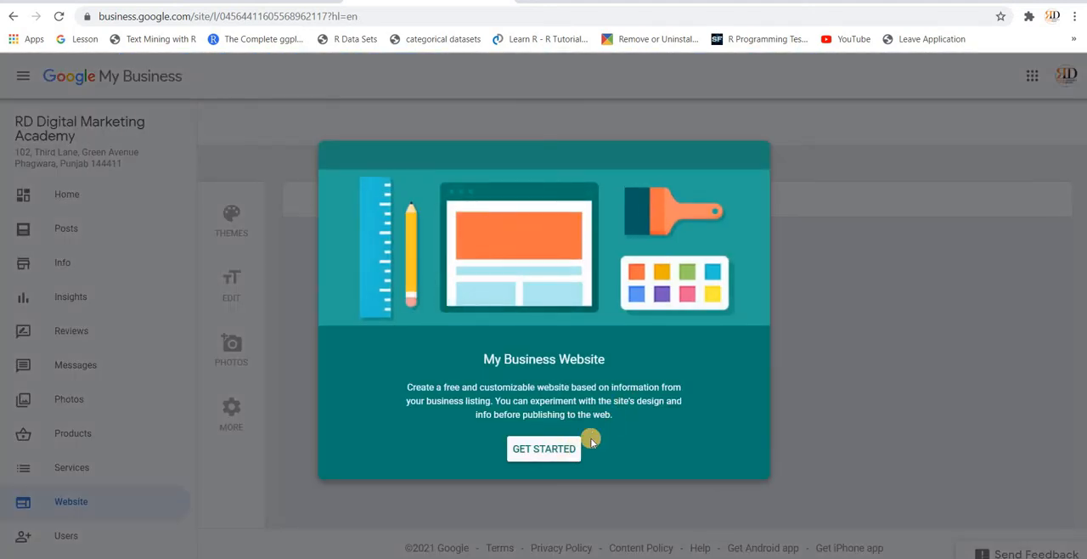
pyautogui.click(545, 450)
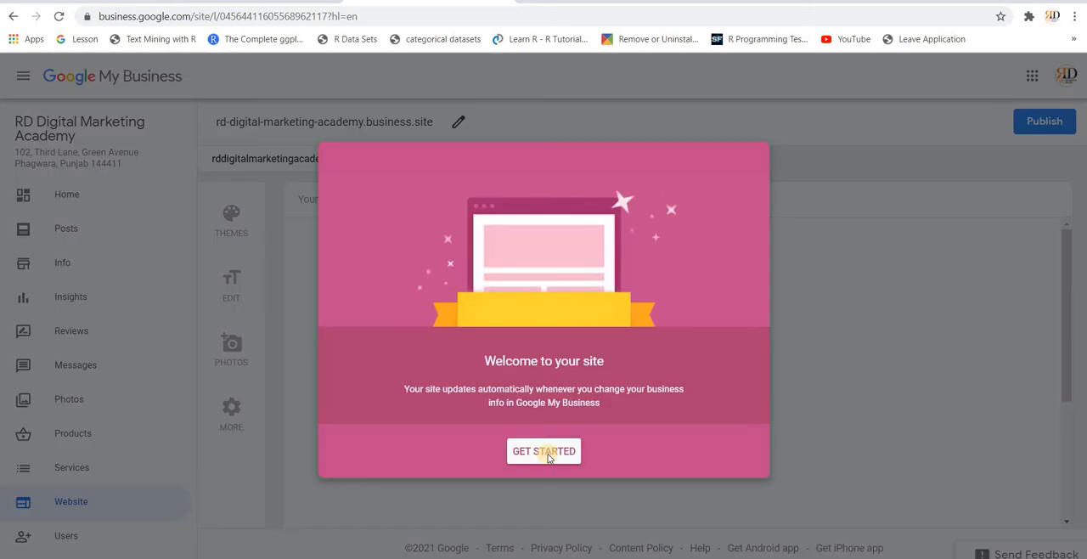
pyautogui.click(539, 456)
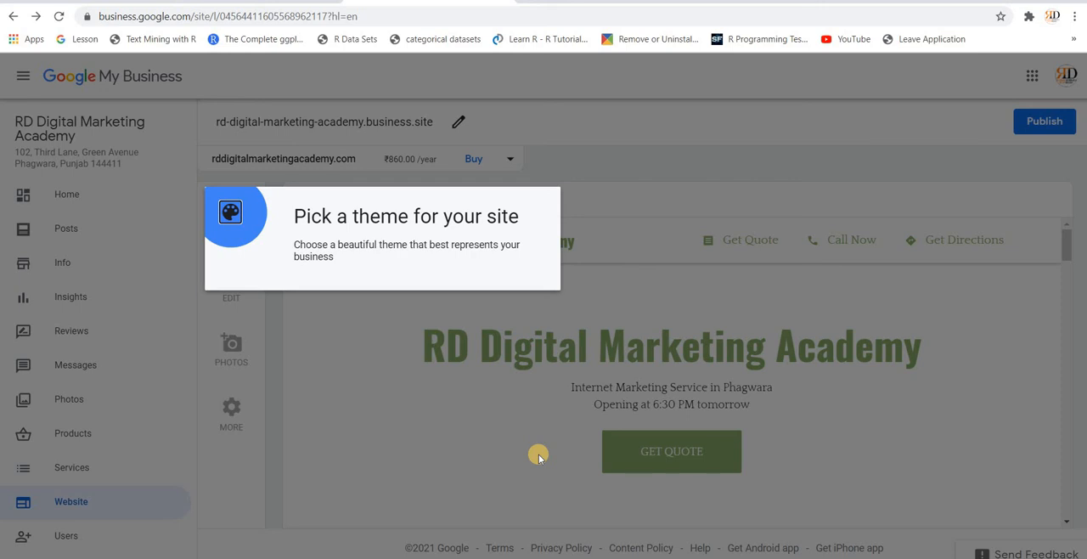
pyautogui.click(611, 169)
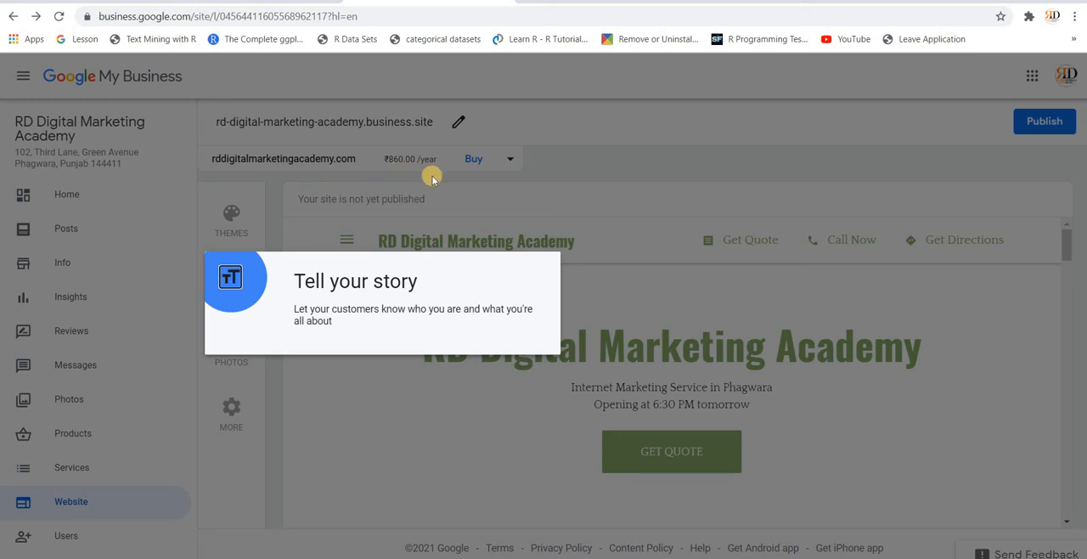
pyautogui.click(316, 480)
pyautogui.click(316, 480)
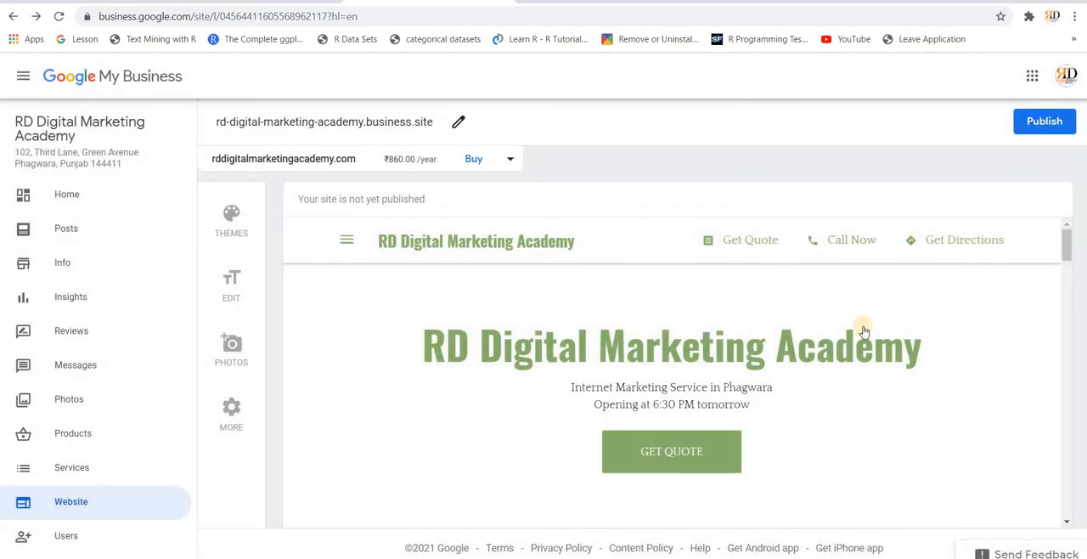
# Step: Review the website preview from the header photo through updates, about us, gallery and map to the contact details and hours
pyautogui.scroll(-6, 851, 367)
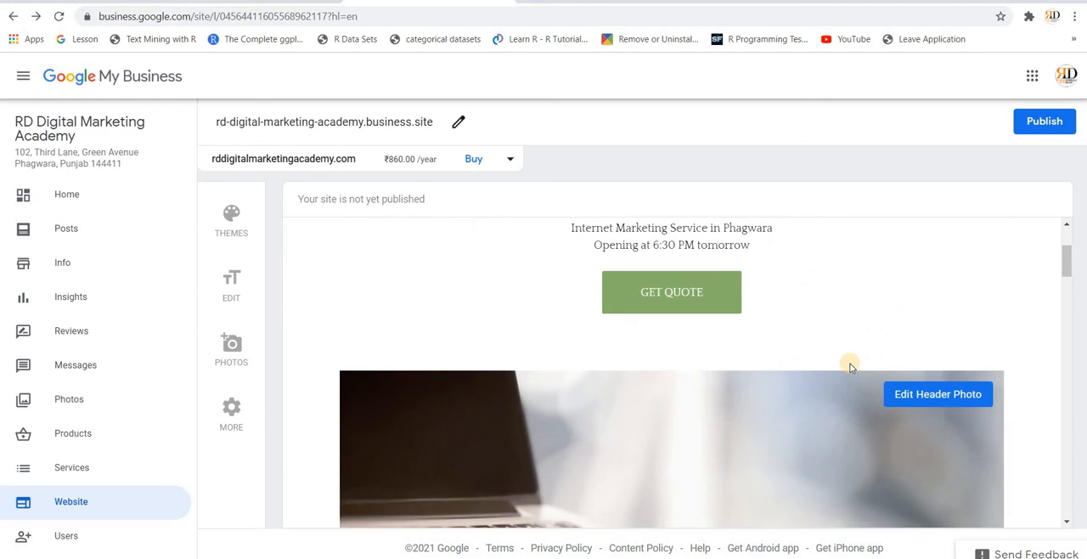
pyautogui.scroll(-8, 851, 367)
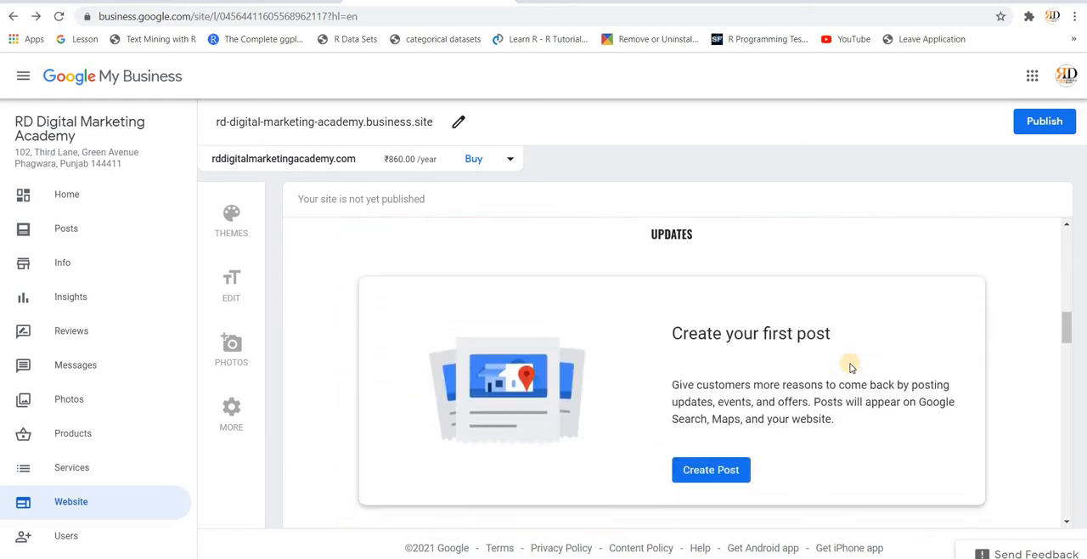
pyautogui.scroll(-10, 851, 367)
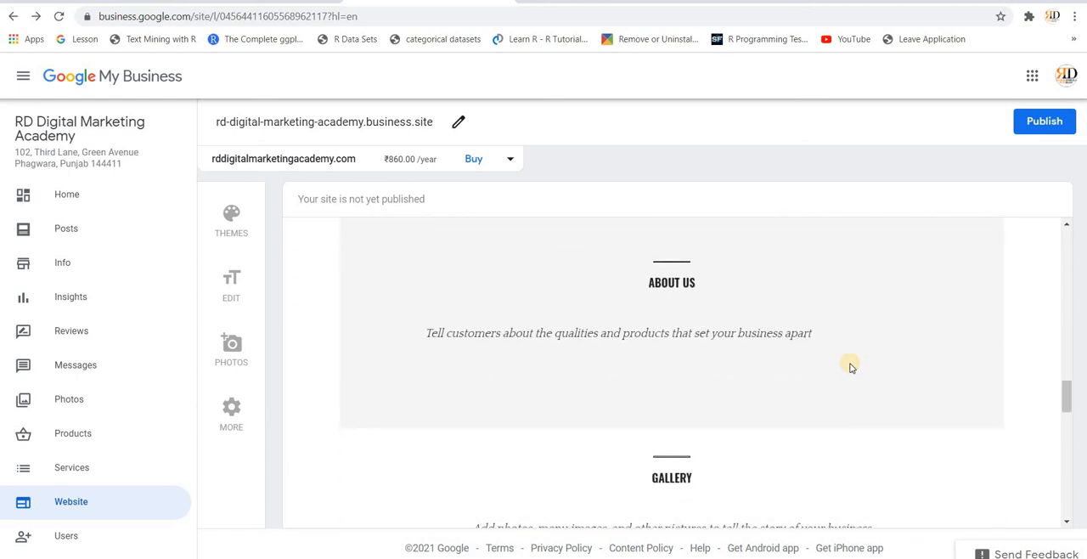
pyautogui.scroll(-1, 397, 466)
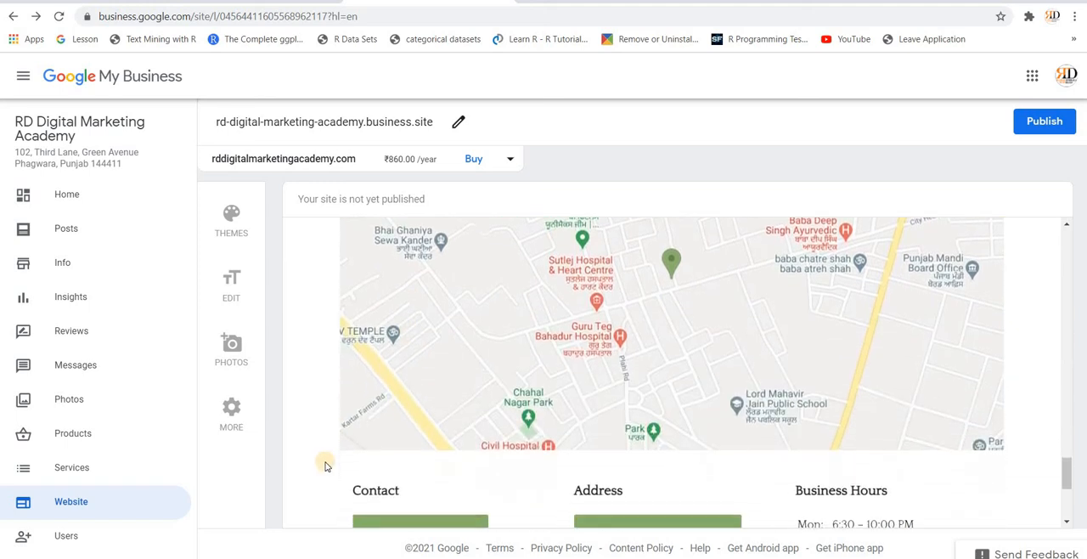
pyautogui.scroll(-2, 537, 388)
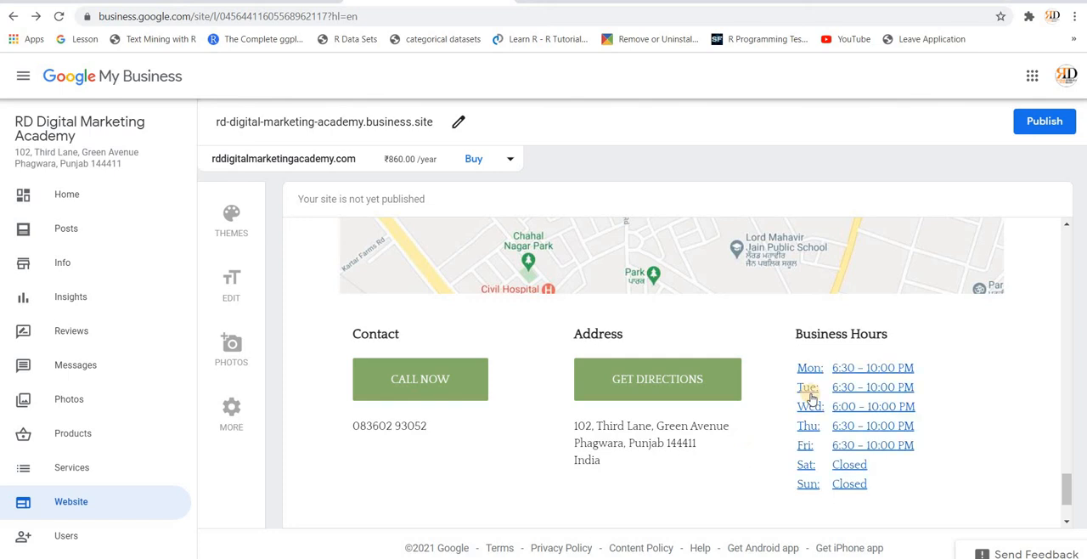
pyautogui.scroll(10, 812, 395)
pyautogui.scroll(10, 811, 397)
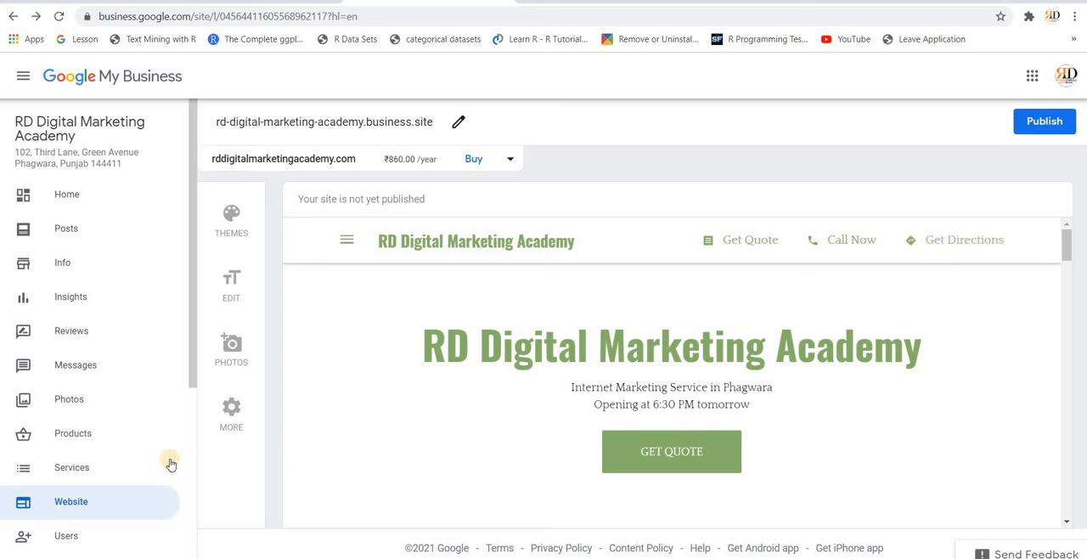
# Step: Start adding a new user to the listing, enter the person's email address and view the available roles
pyautogui.scroll(-3, 165, 463)
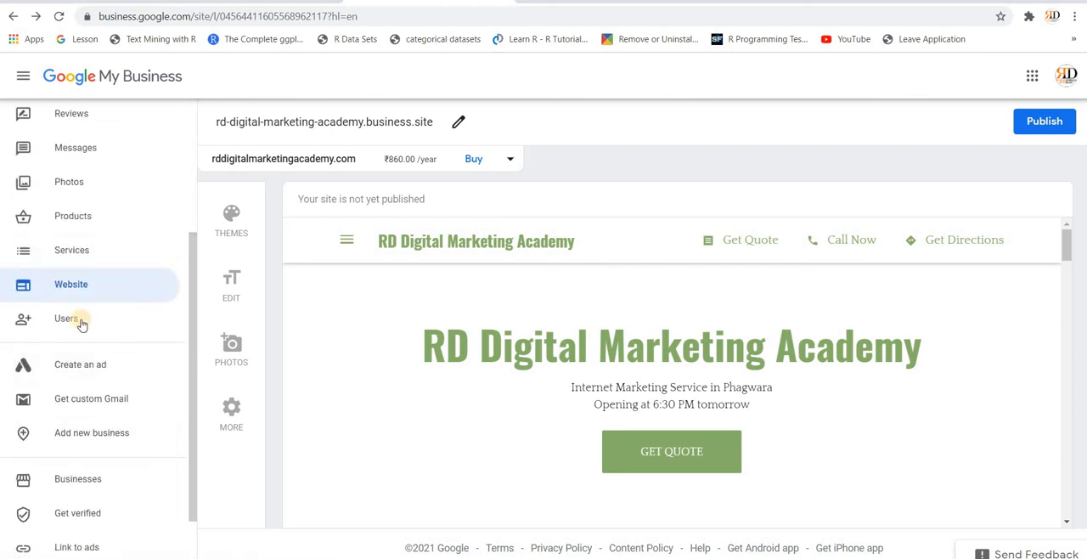
pyautogui.click(76, 320)
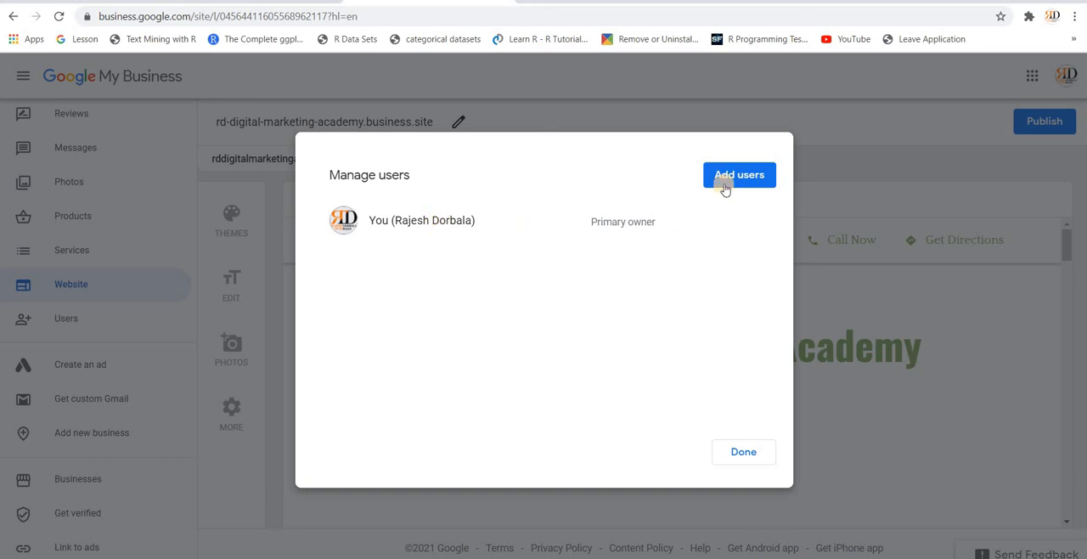
pyautogui.click(729, 181)
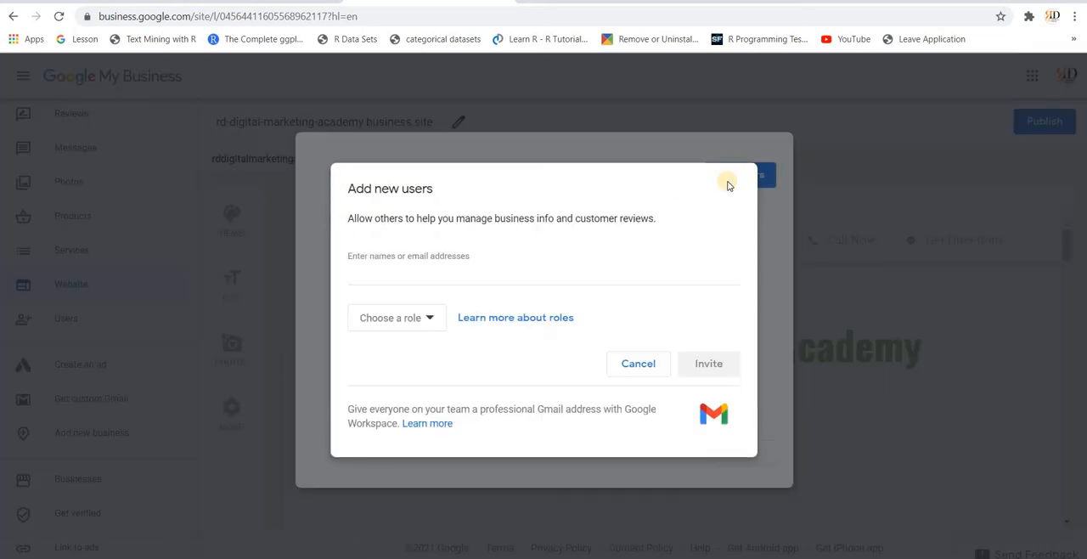
pyautogui.click(453, 271)
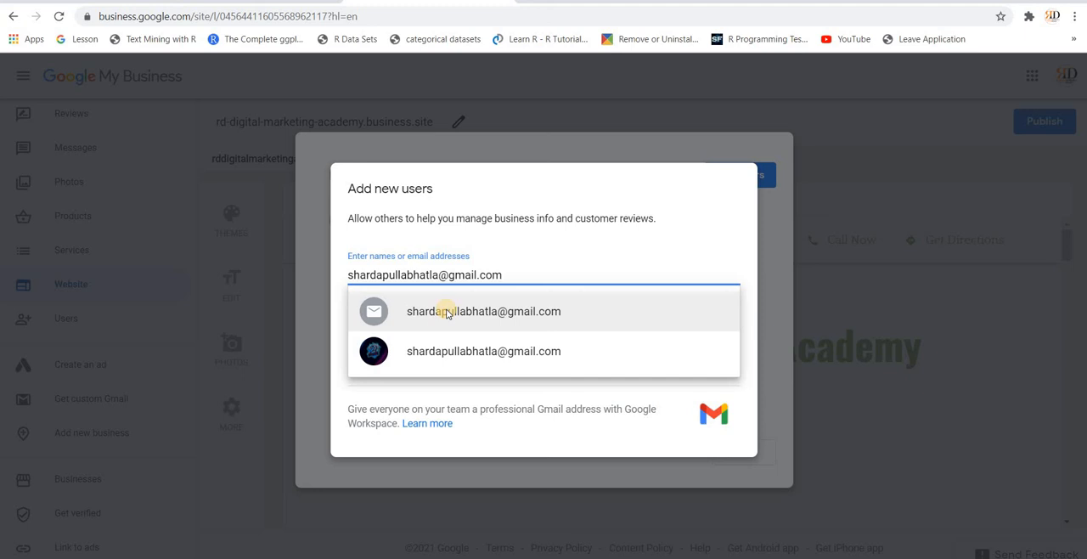
pyautogui.click(446, 312)
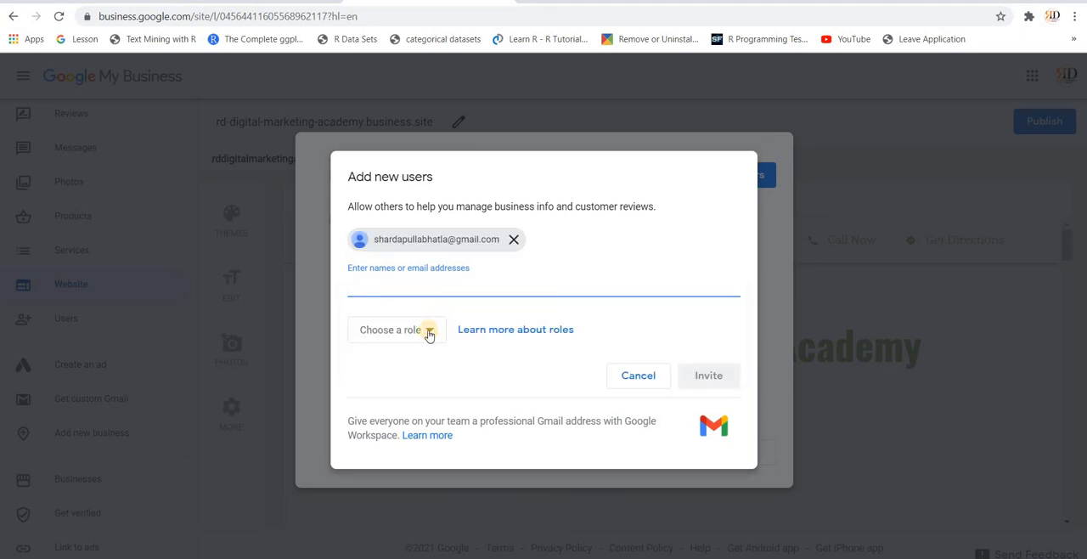
pyautogui.click(429, 333)
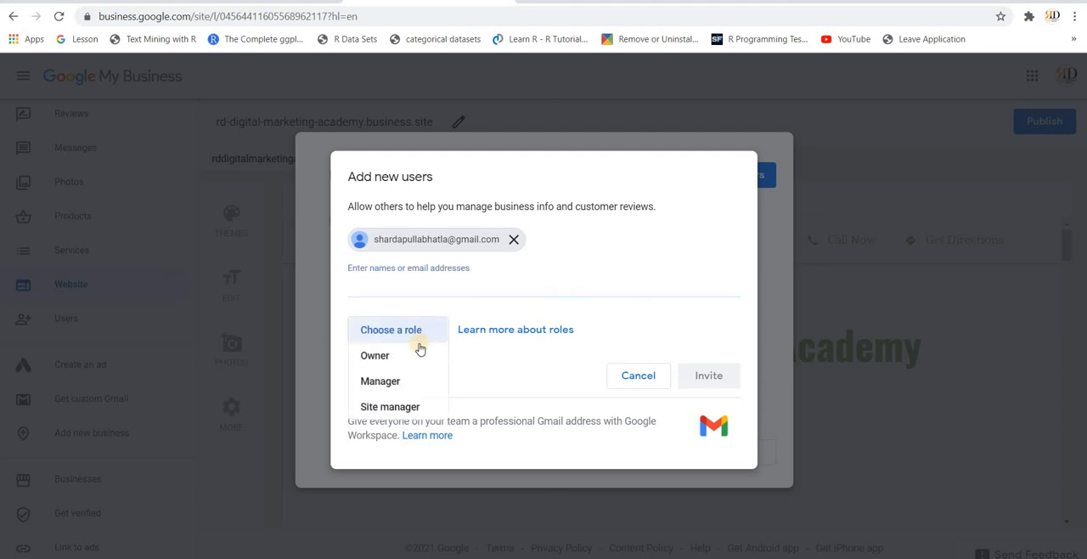
pyautogui.click(488, 388)
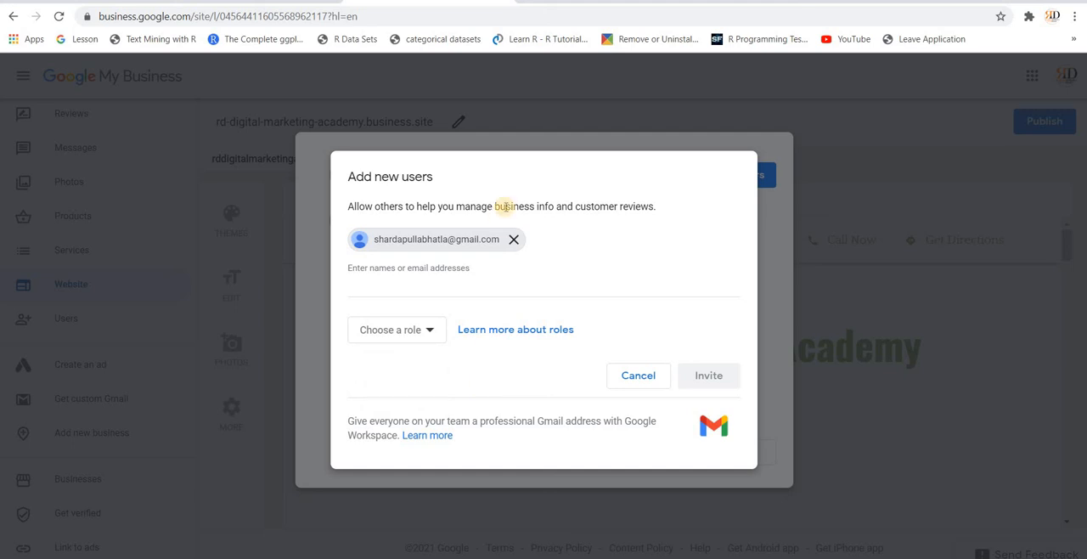
# Step: Remove the entered email address, cancel the user invitation and close the Manage users dialog
pyautogui.click(515, 242)
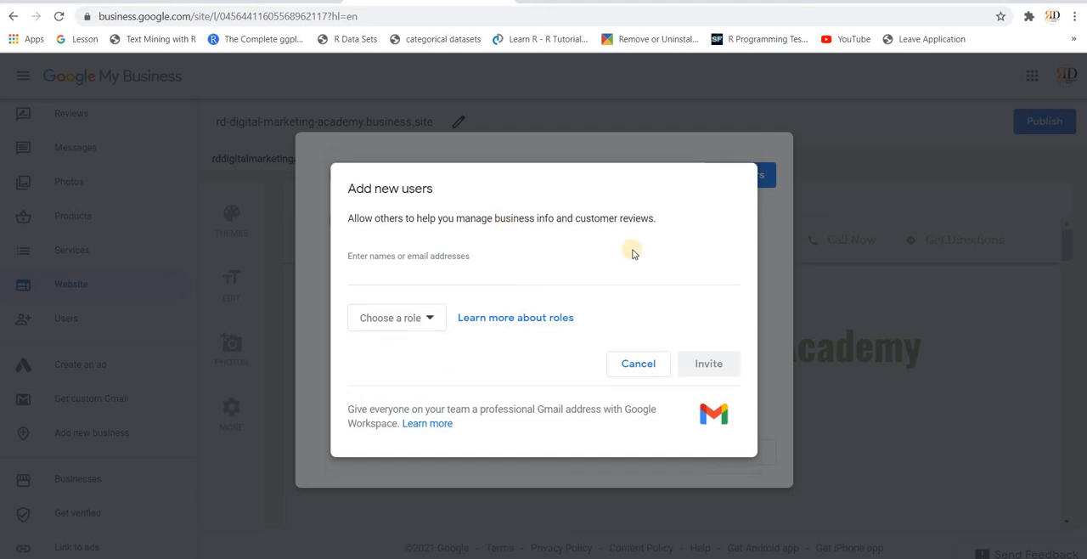
pyautogui.click(636, 366)
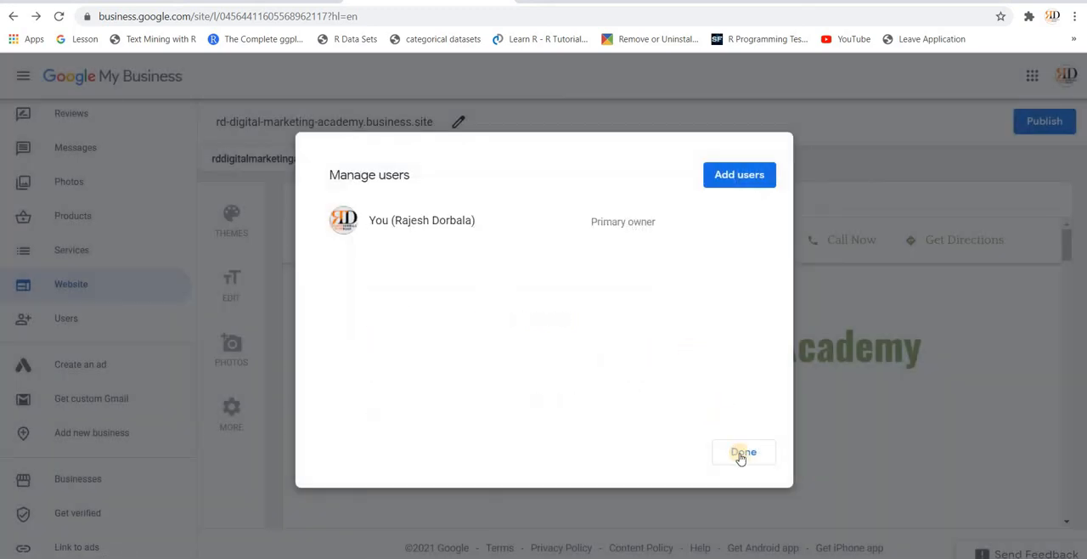
pyautogui.click(742, 455)
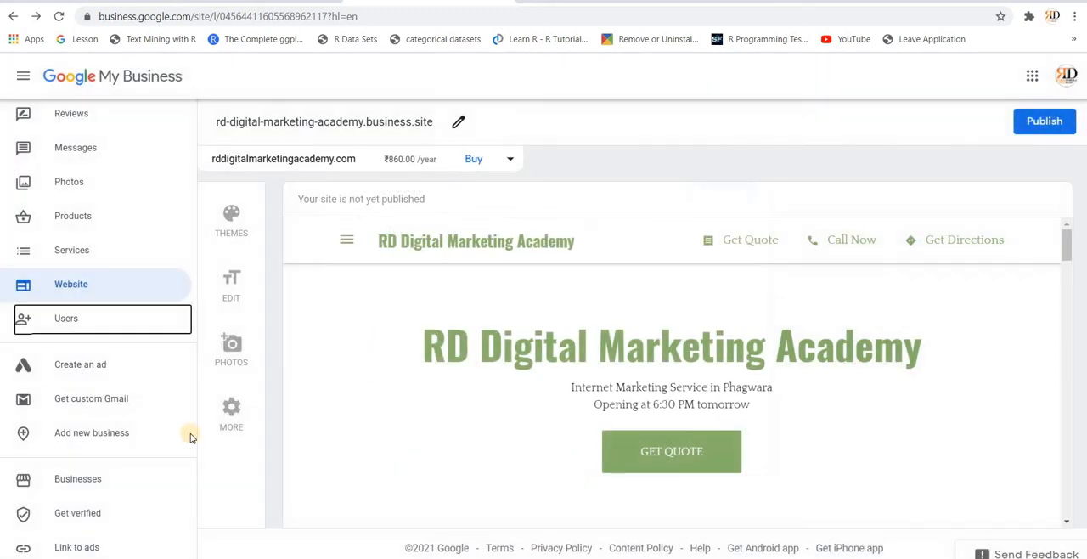
pyautogui.scroll(-1, 149, 402)
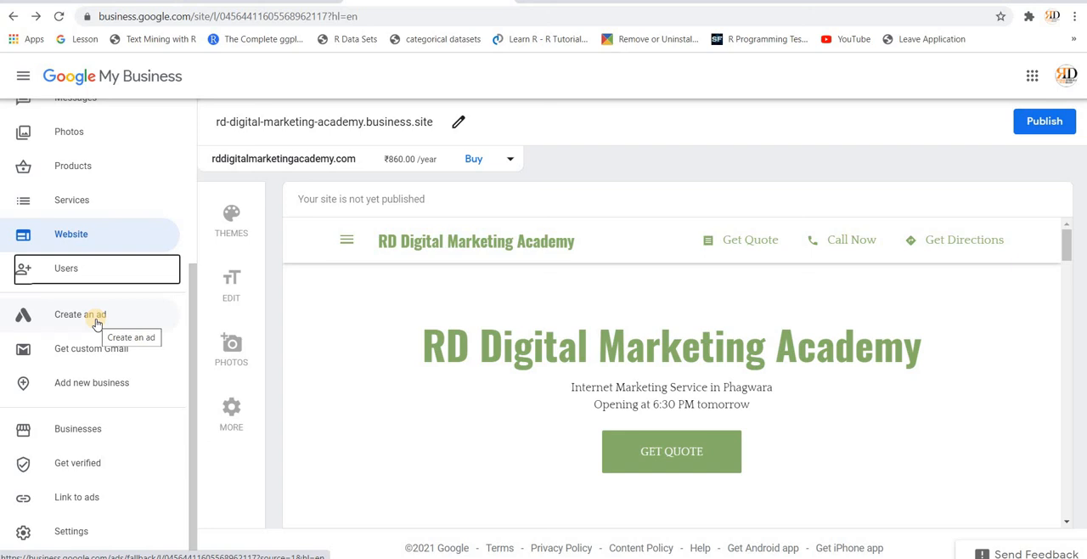
# Step: View the ad creation page with its advertising goal options, and return to the business listing
pyautogui.click(96, 321)
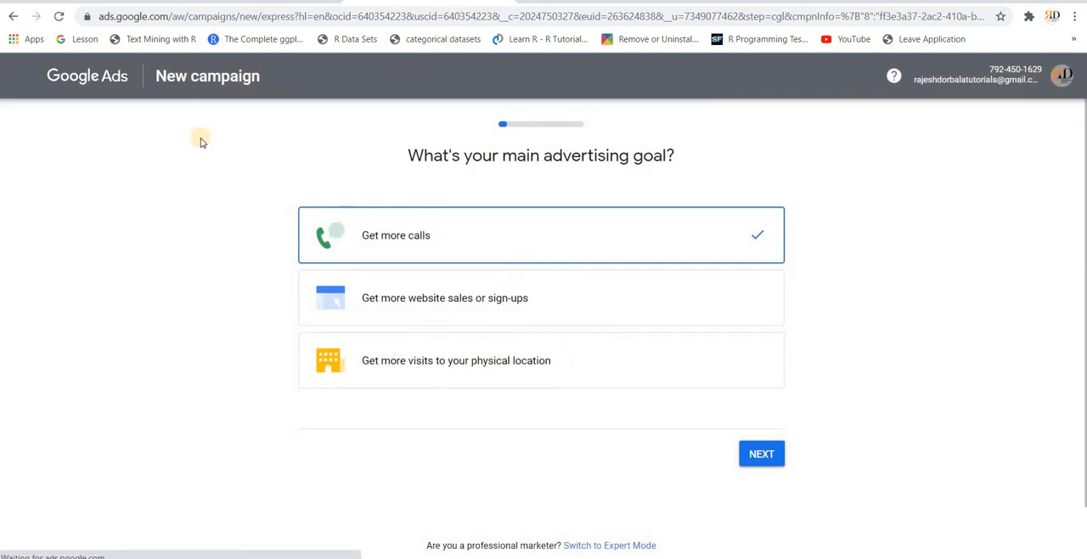
pyautogui.click(14, 19)
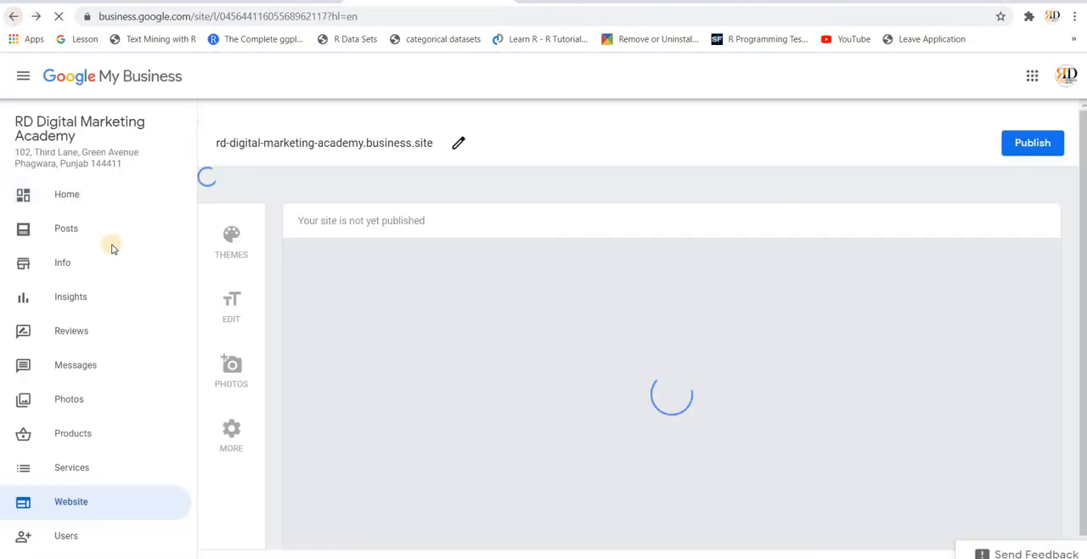
# Step: Start the custom Gmail sign-up for the business and state that a new domain is needed
pyautogui.scroll(-4, 113, 365)
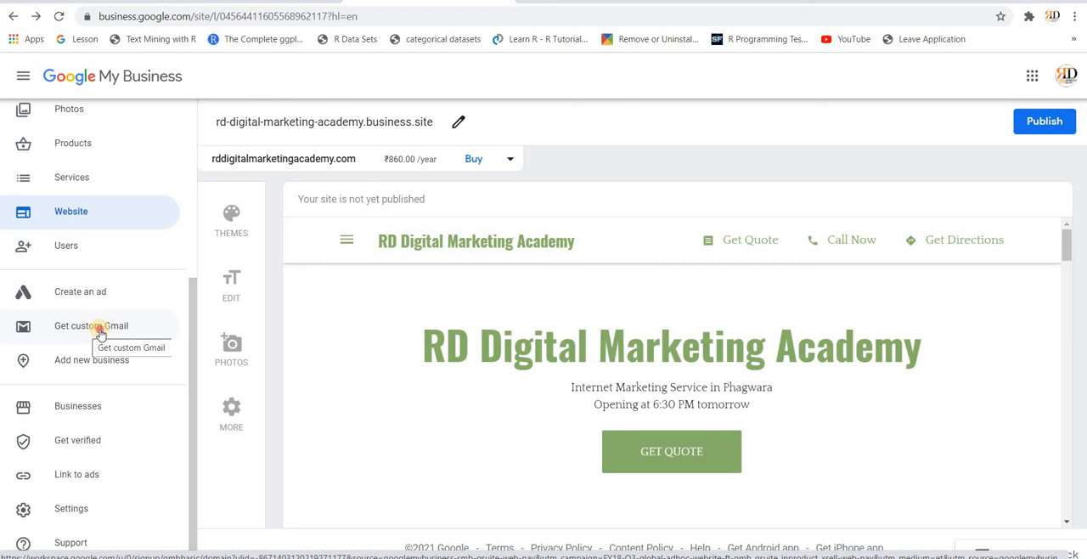
pyautogui.click(100, 331)
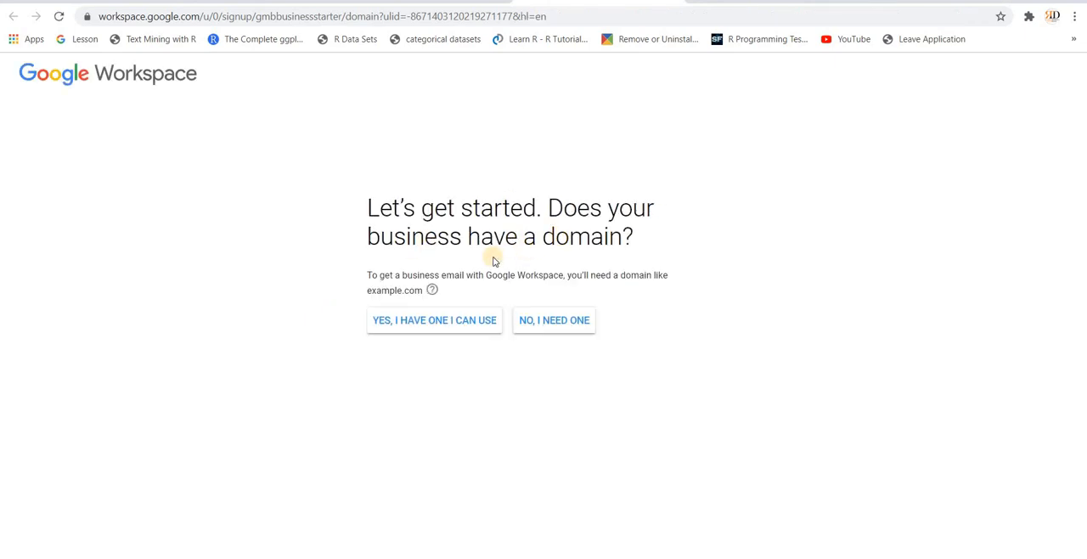
pyautogui.click(549, 323)
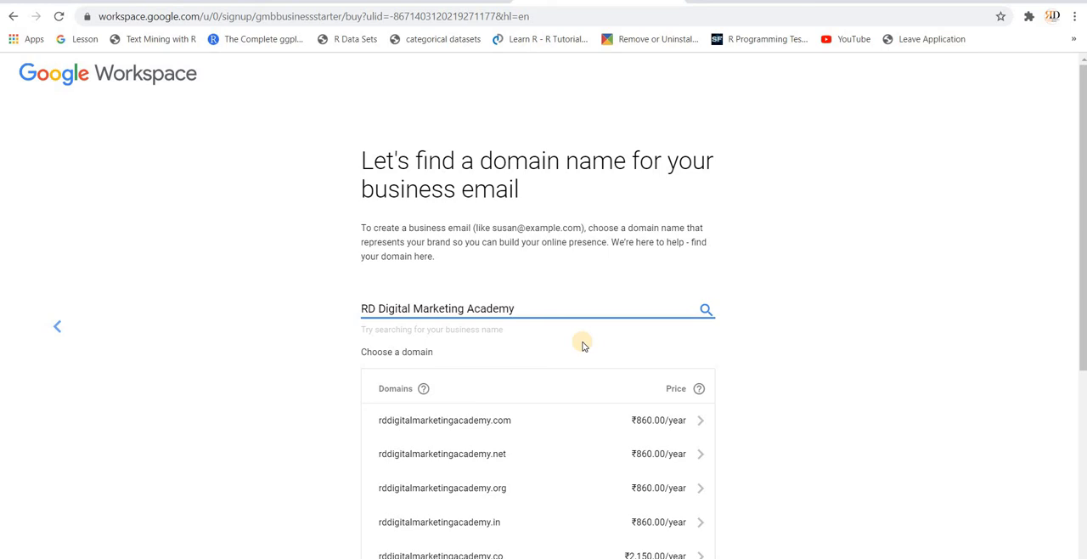
# Step: Review the suggested domain names for RD Digital Marketing Academy and their yearly prices
pyautogui.scroll(-1, 584, 346)
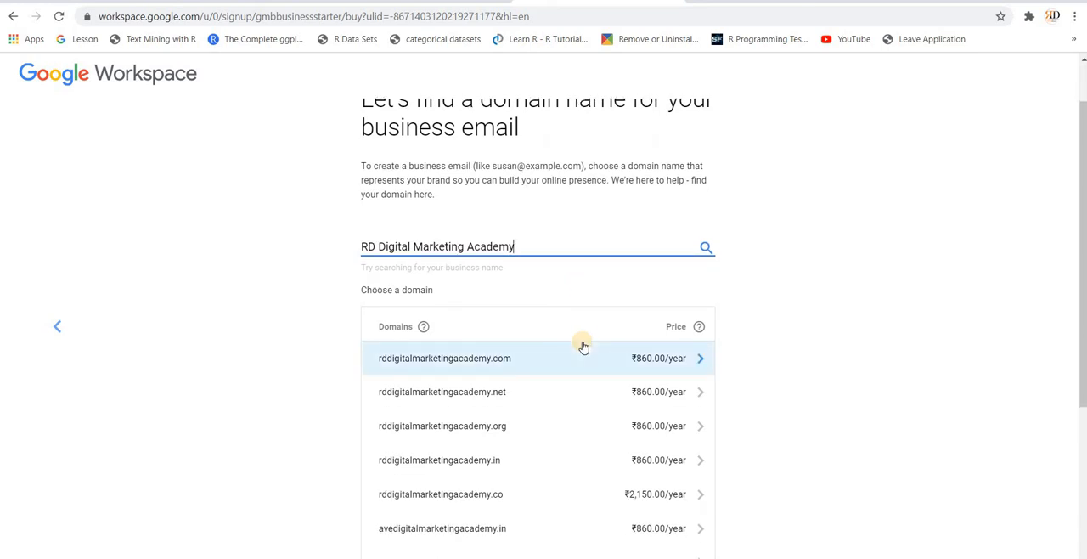
pyautogui.scroll(-1, 583, 346)
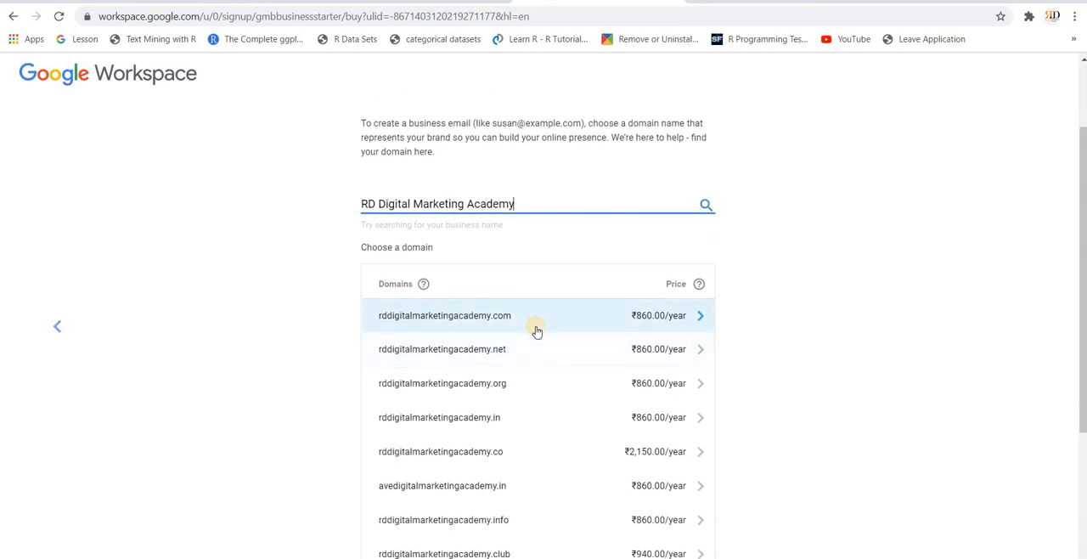
pyautogui.scroll(-1, 537, 332)
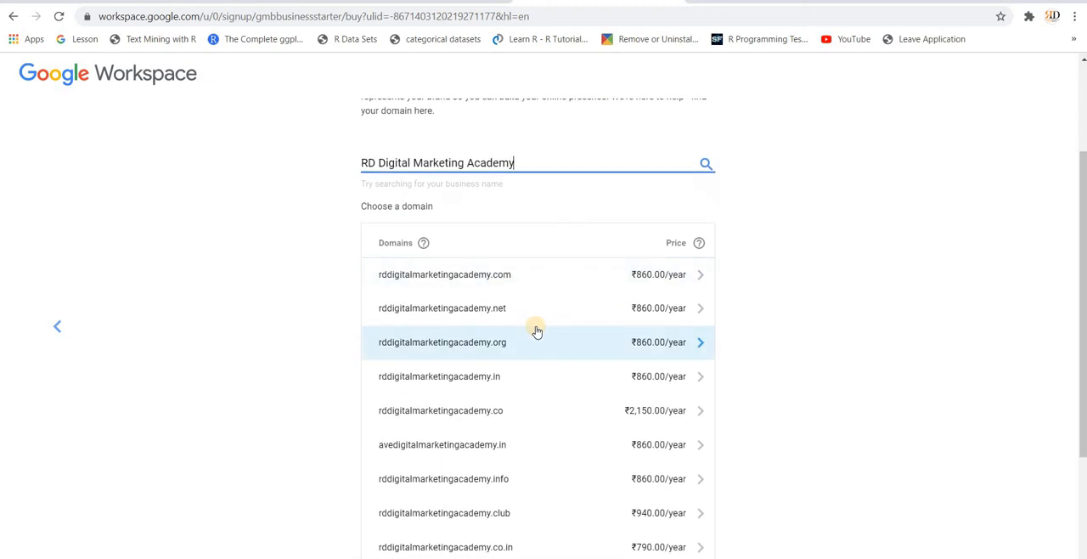
pyautogui.scroll(-1, 537, 331)
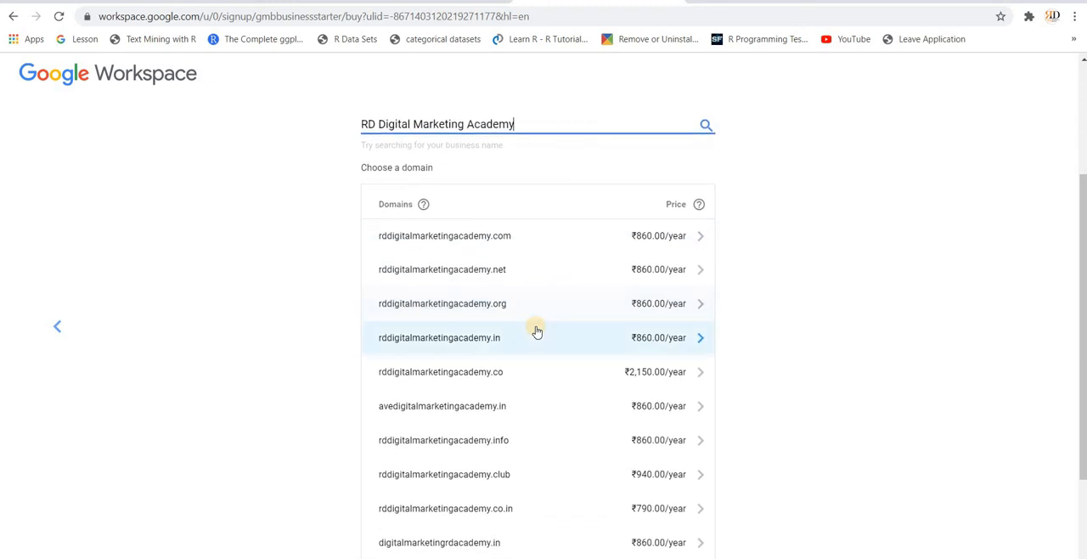
pyautogui.scroll(-1, 537, 332)
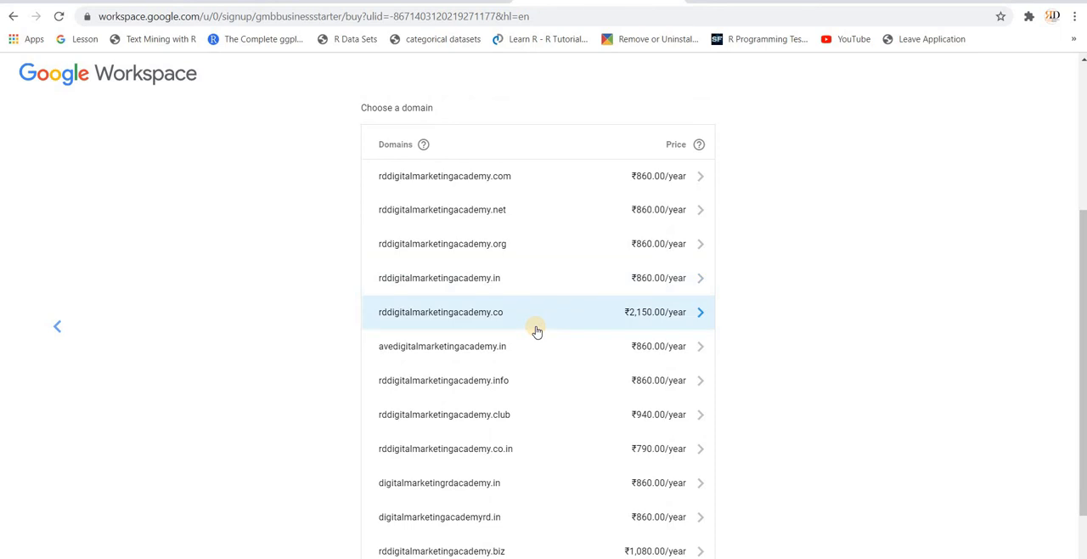
pyautogui.scroll(-1, 537, 332)
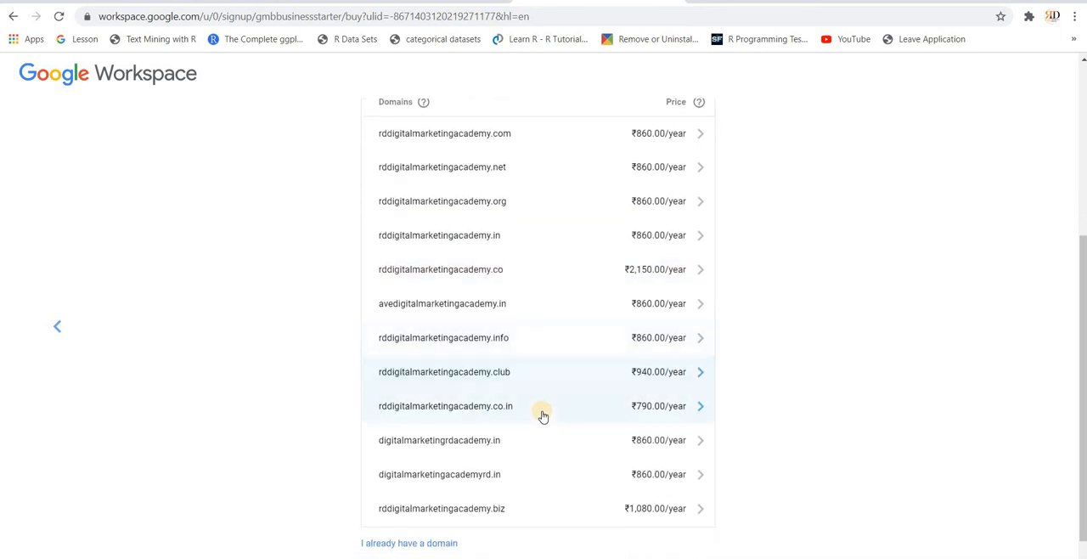
pyautogui.scroll(-1, 544, 415)
pyautogui.scroll(2, 544, 415)
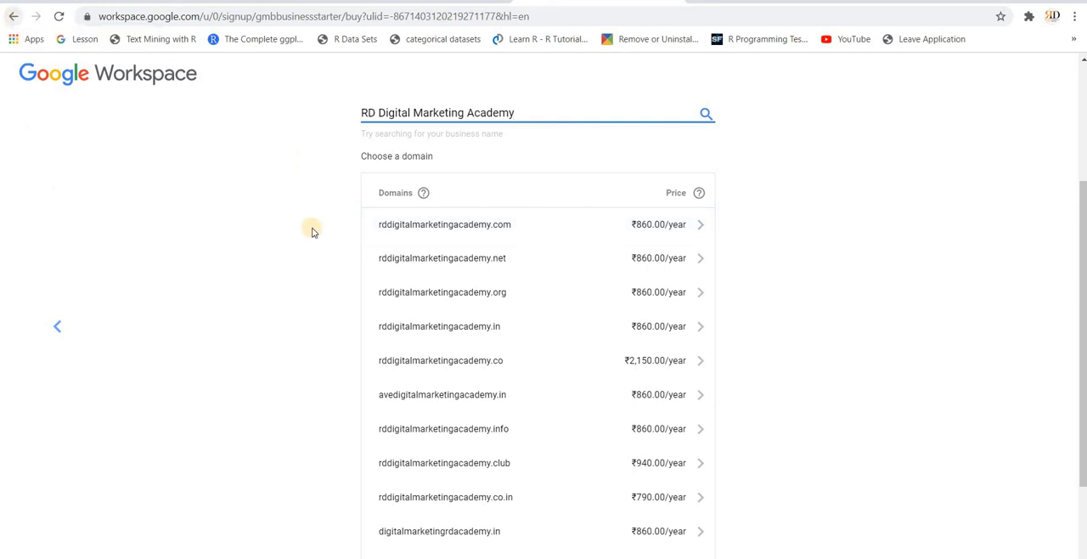
pyautogui.scroll(-3, 314, 238)
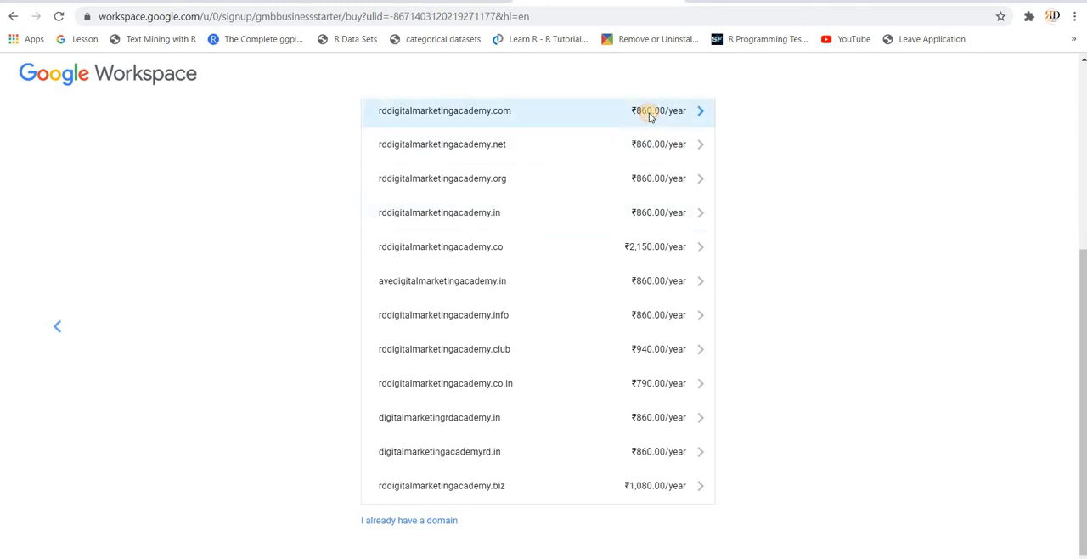
pyautogui.scroll(4, 650, 114)
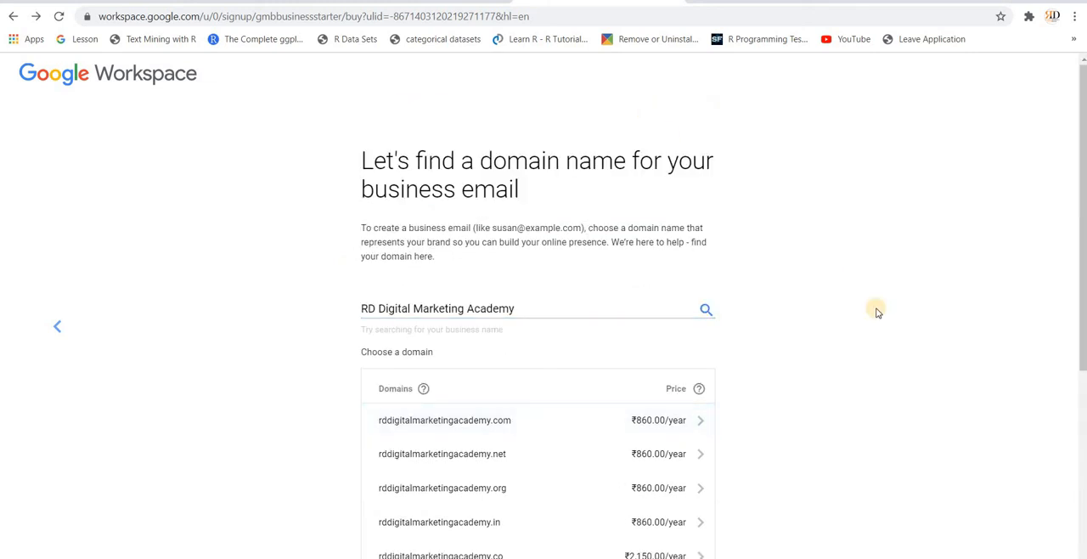
# Step: Choose the domain rddigitalmarketingacademy.com and continue to the business email address setup
pyautogui.scroll(-2, 878, 313)
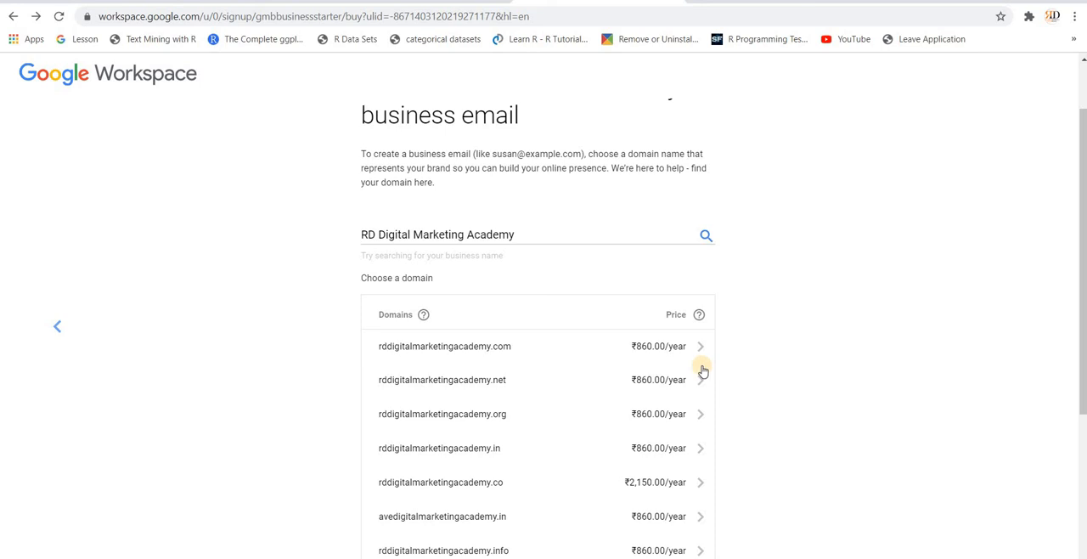
pyautogui.click(702, 353)
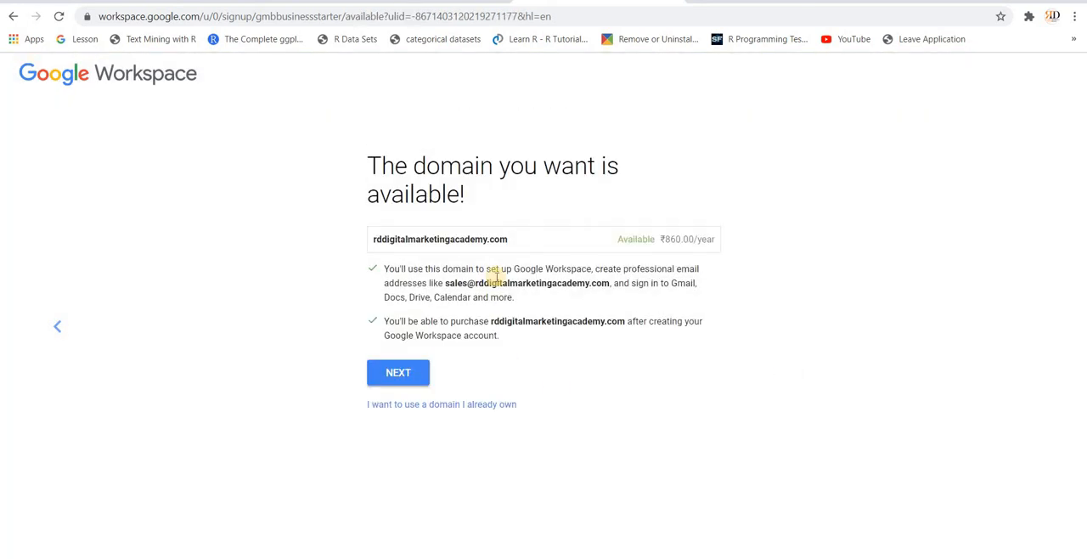
pyautogui.click(399, 374)
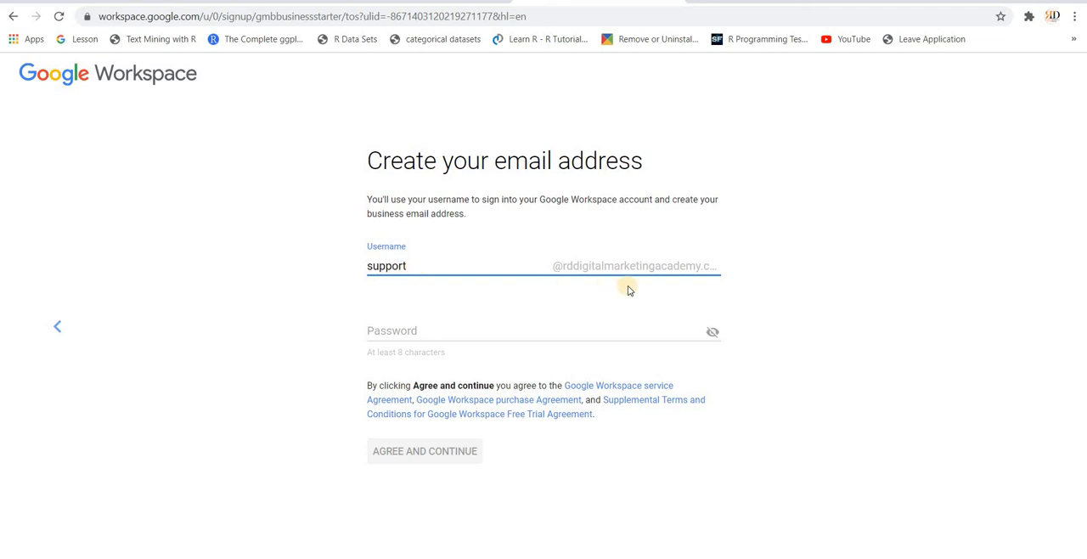
pyautogui.click(540, 337)
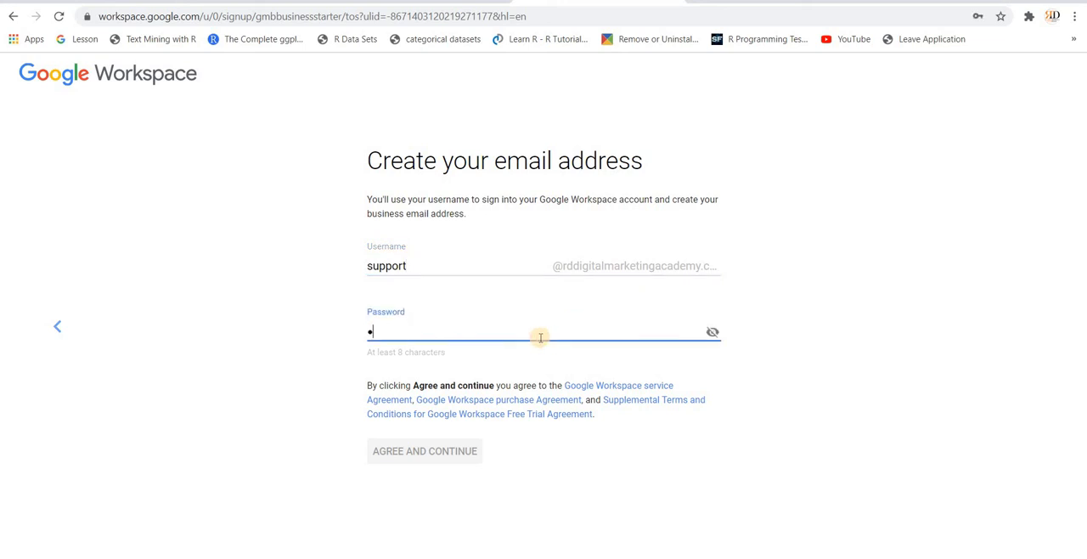
pyautogui.write('•••••••••')
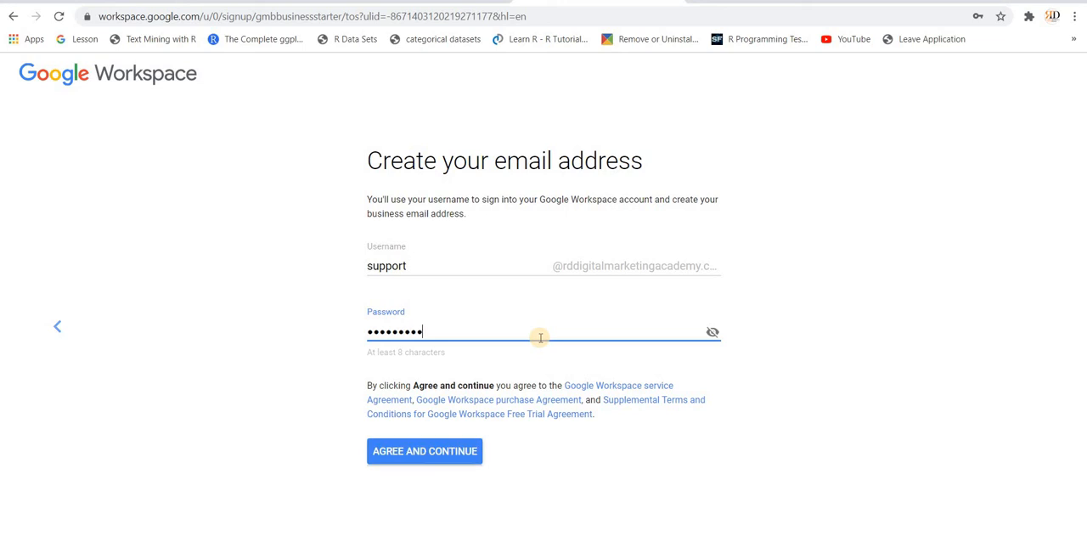
pyautogui.write('•')
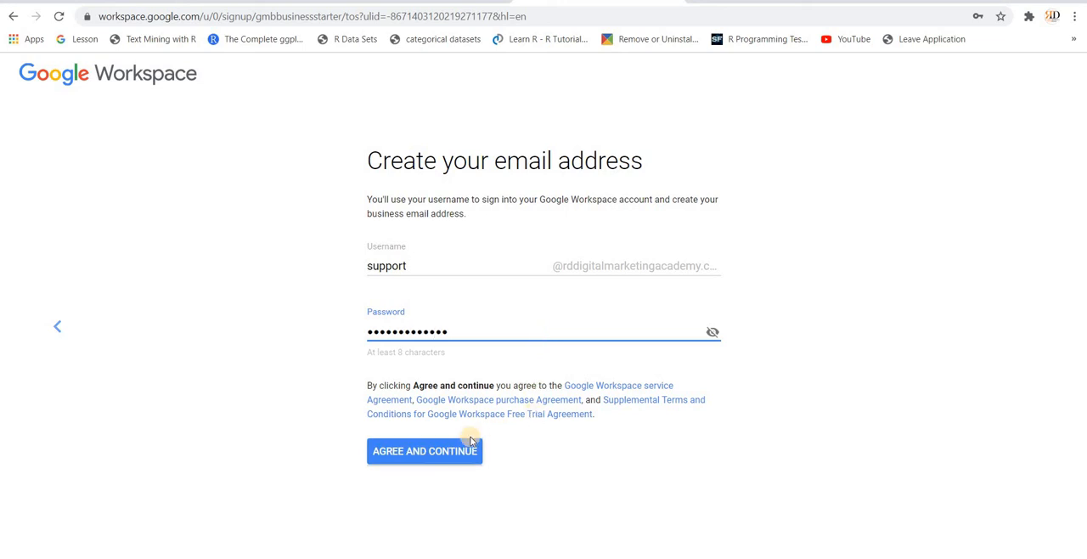
pyautogui.click(431, 455)
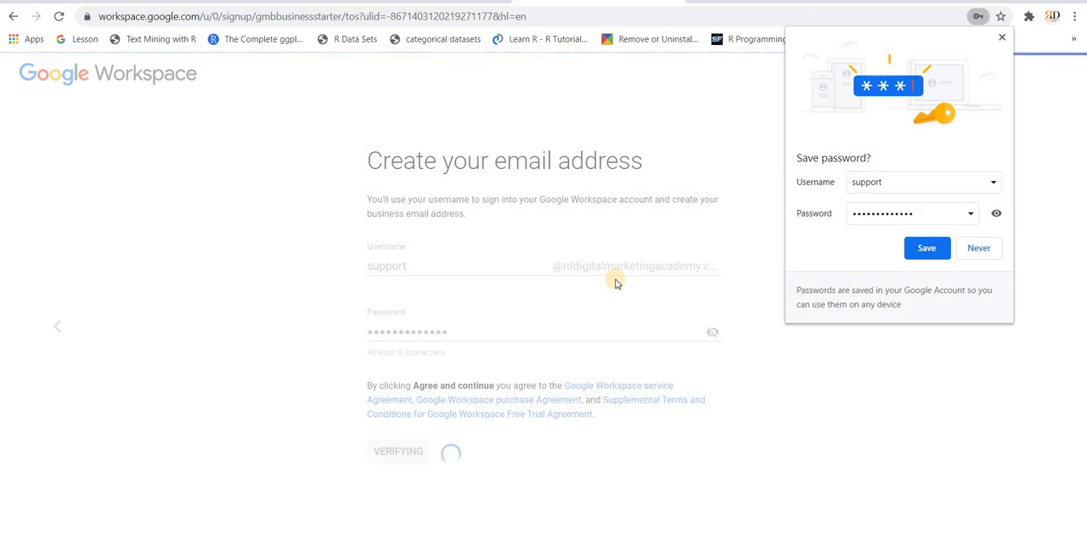
pyautogui.click(977, 249)
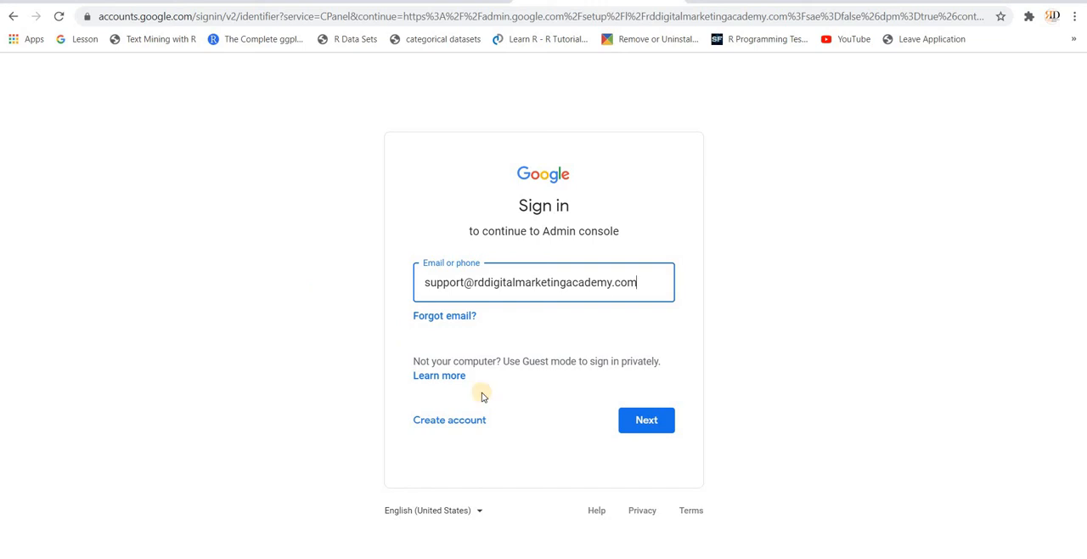
# Step: Sign in to the Admin console with the new business email by submitting its account password
pyautogui.click(642, 428)
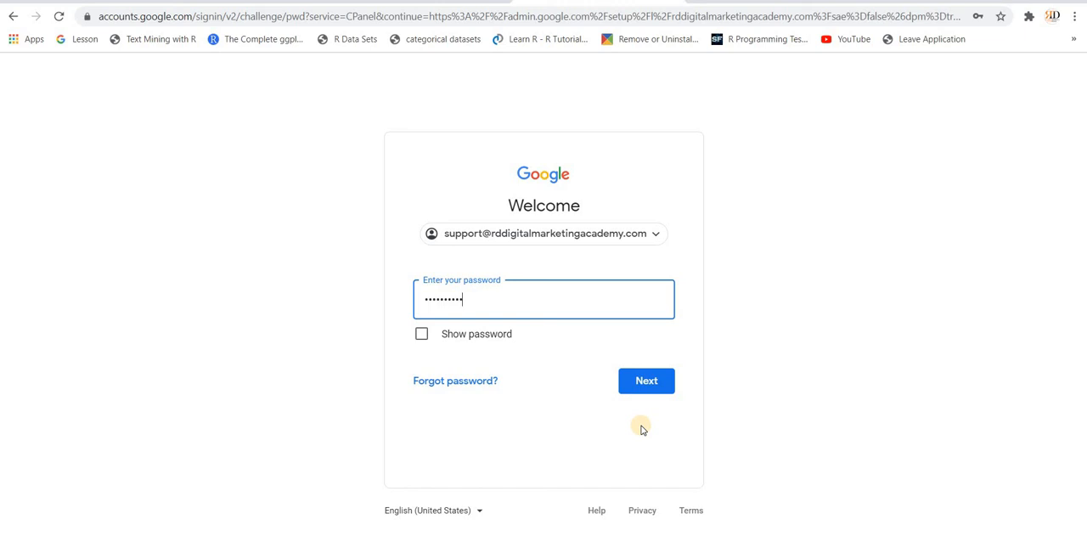
pyautogui.click(641, 383)
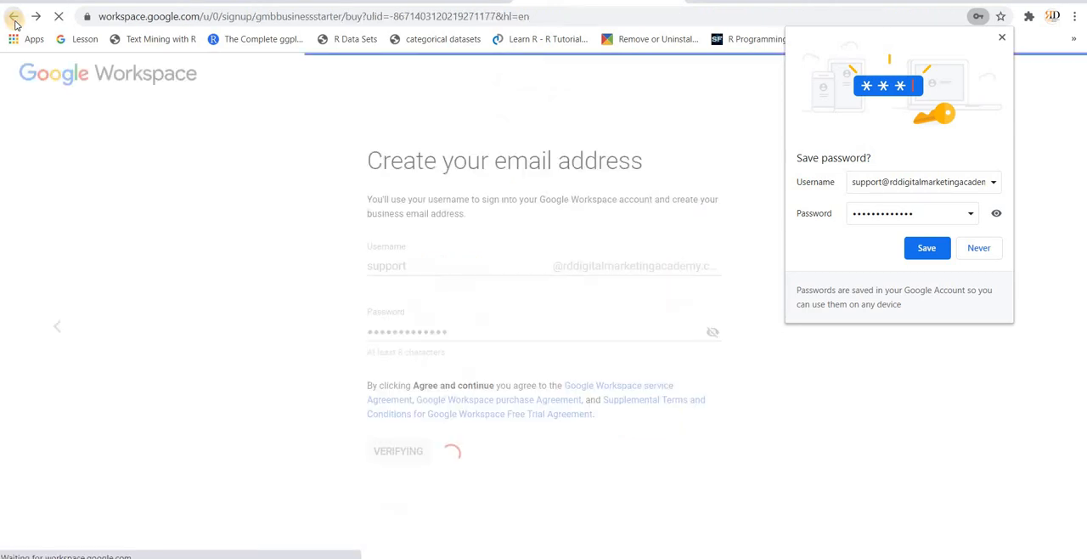
# Step: Return to the business listing's website page and dismiss the survey about the reason for using Google My Business
pyautogui.click(15, 24)
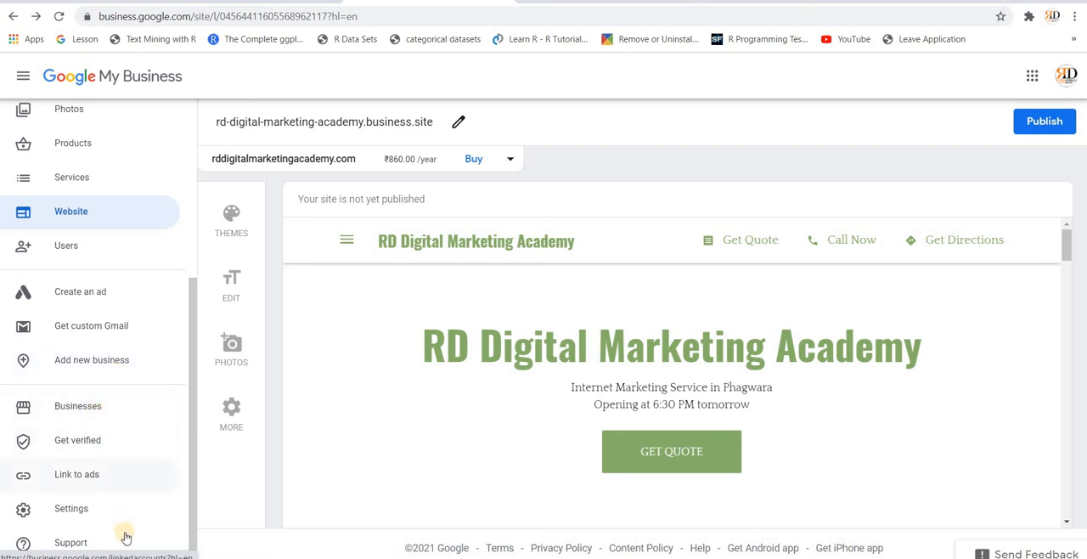
pyautogui.scroll(4, 121, 535)
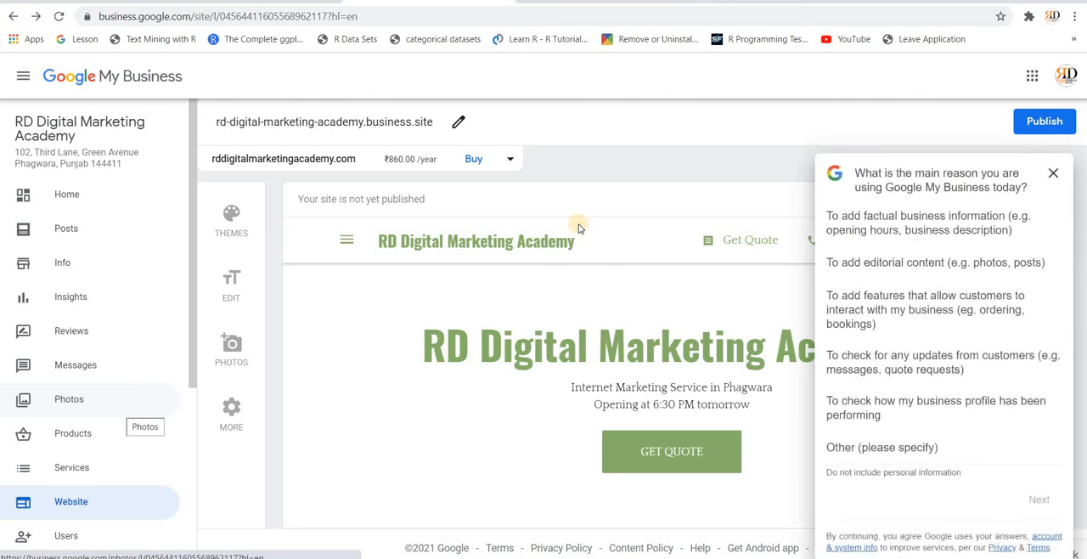
pyautogui.click(1053, 175)
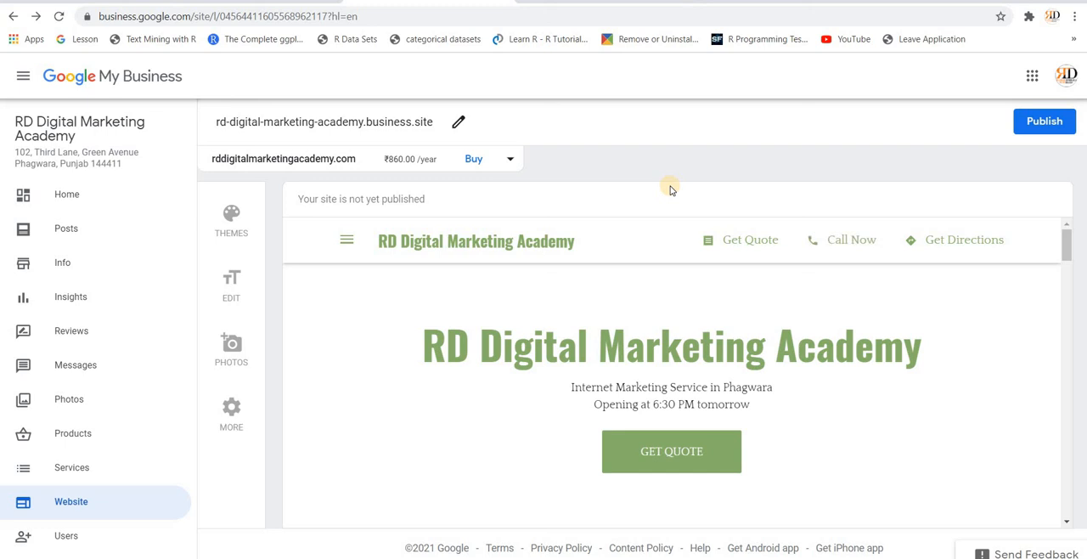